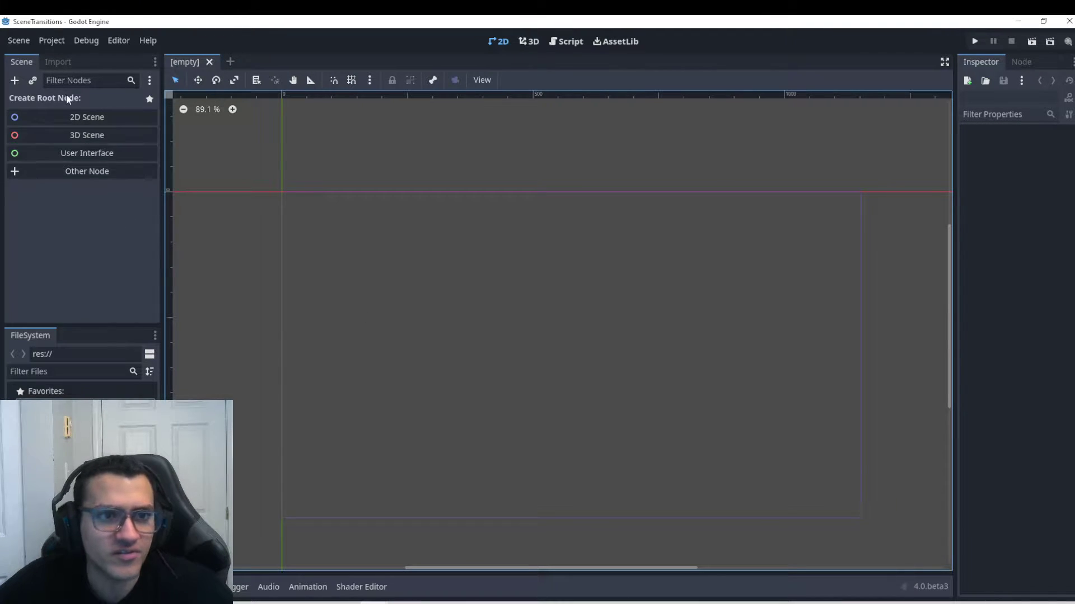
# Start a scene with a 2D Scene (Node2D) root and save it as Main.tscn
pyautogui.click(68, 116)
pyautogui.hotkey('ctrl', 's')
pyautogui.write('Main.tscn')
pyautogui.press('Return')
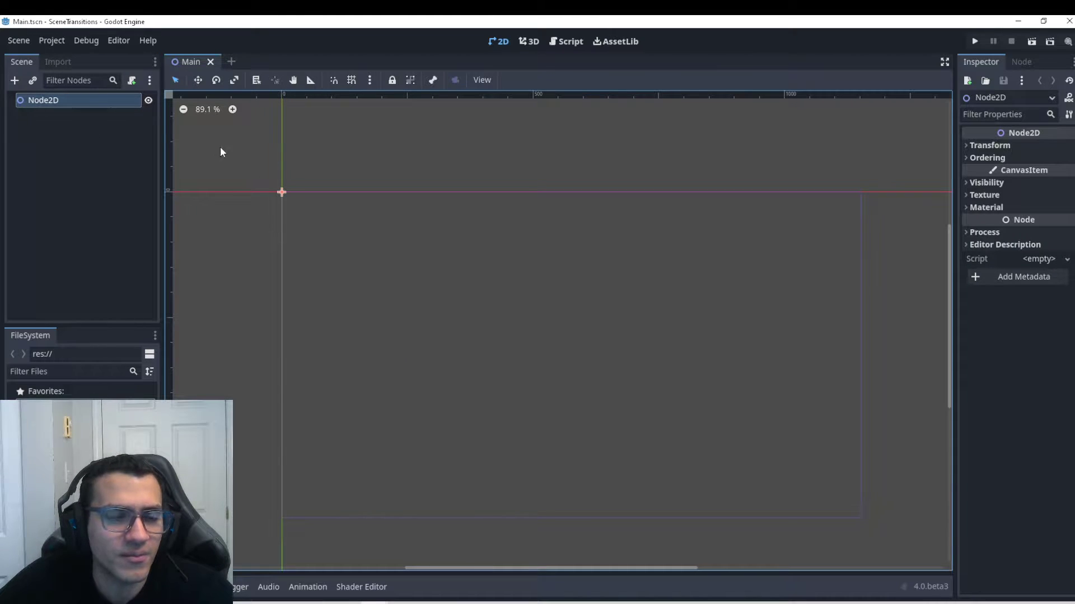
# Create a new scene with a CanvasLayer root node and save it as StageManager.tscn
pyautogui.click(231, 62)
pyautogui.click(112, 170)
pyautogui.write('sta')
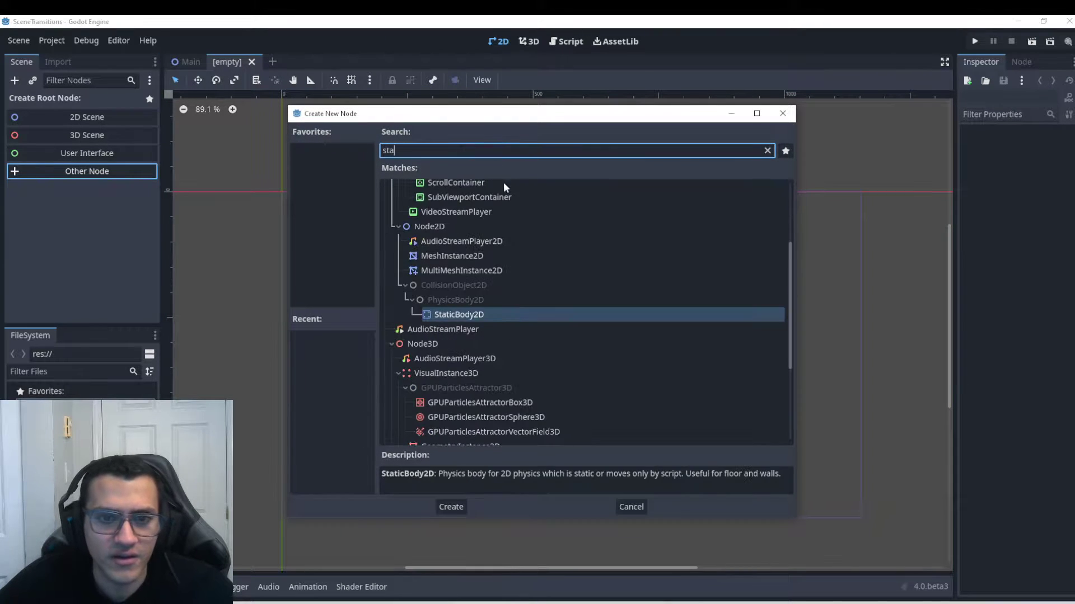
pyautogui.press('BackSpace')
pyautogui.press('BackSpace')
pyautogui.press('BackSpace')
pyautogui.write('canv')
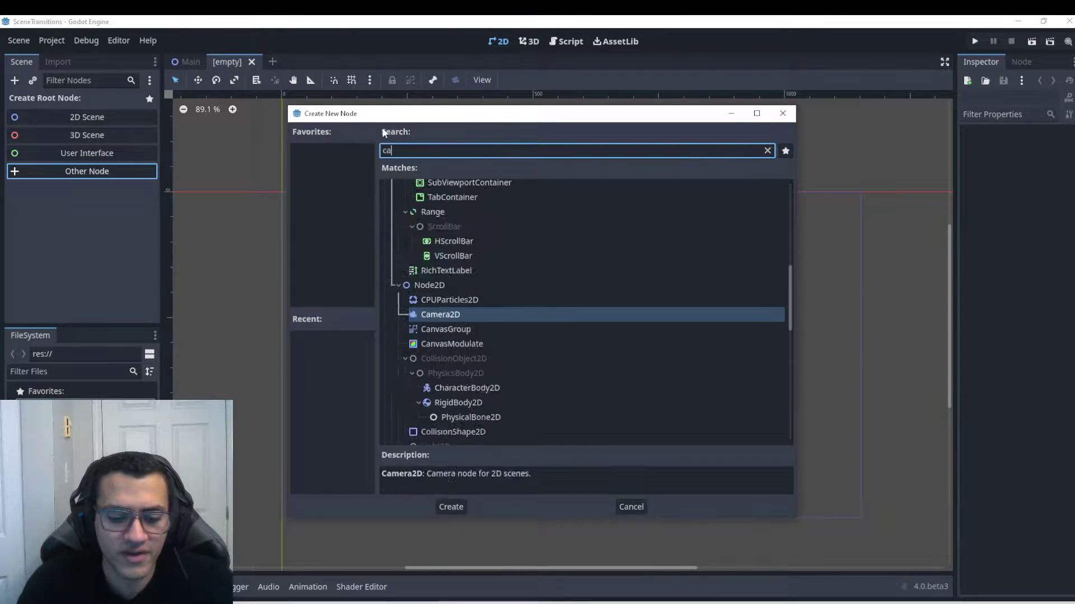
pyautogui.press('Down')
pyautogui.press('Down')
pyautogui.press('Return')
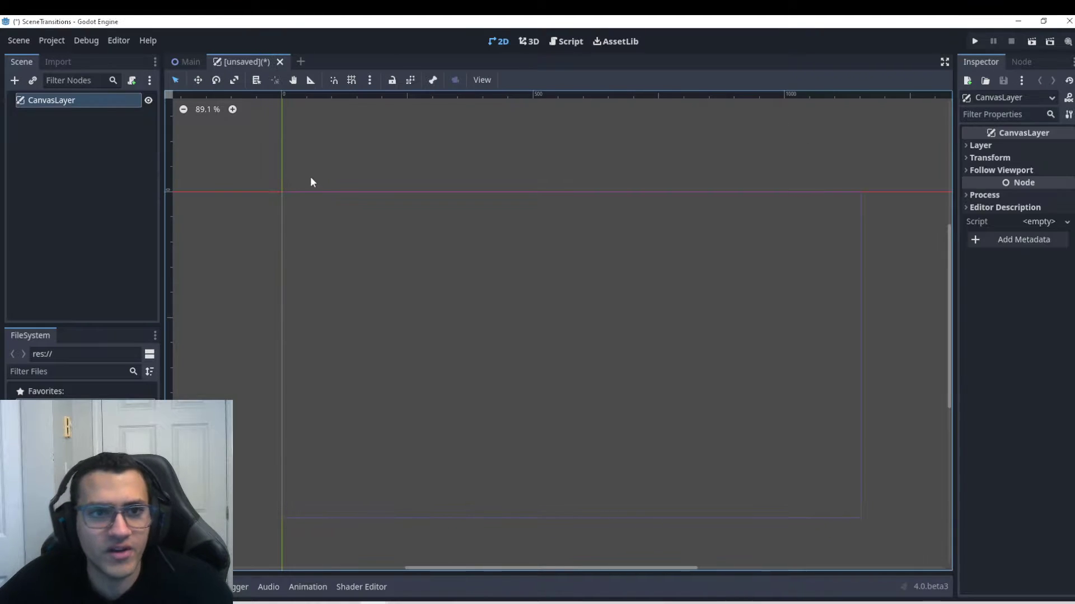
pyautogui.hotkey('ctrl', 's')
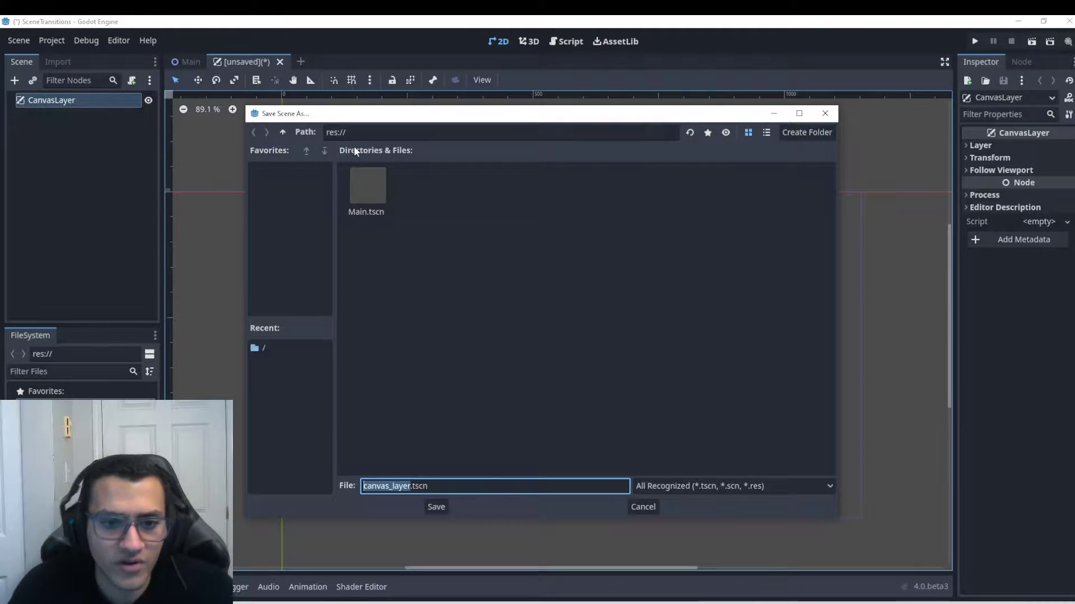
pyautogui.write('StageManager')
pyautogui.press('Return')
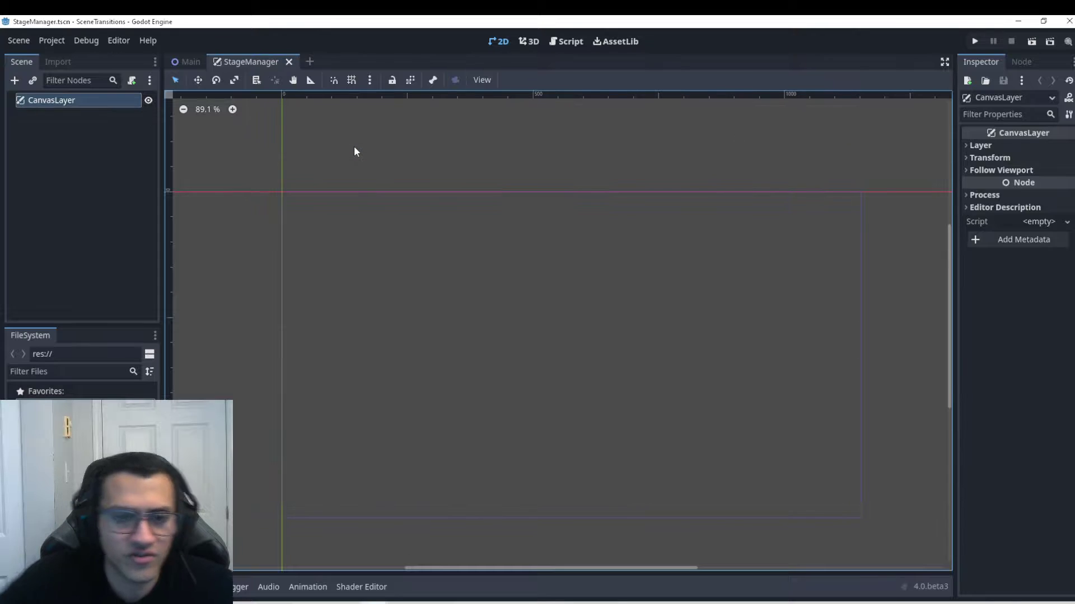
# In the Main scene, rename the Node2D root to Main and save
pyautogui.click(187, 62)
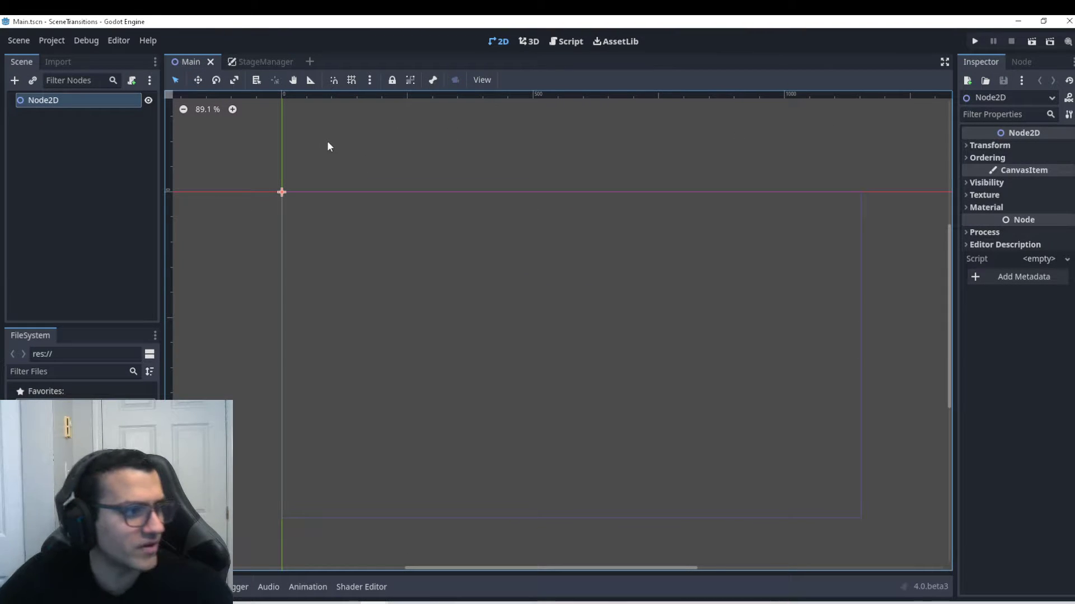
pyautogui.doubleClick(83, 102)
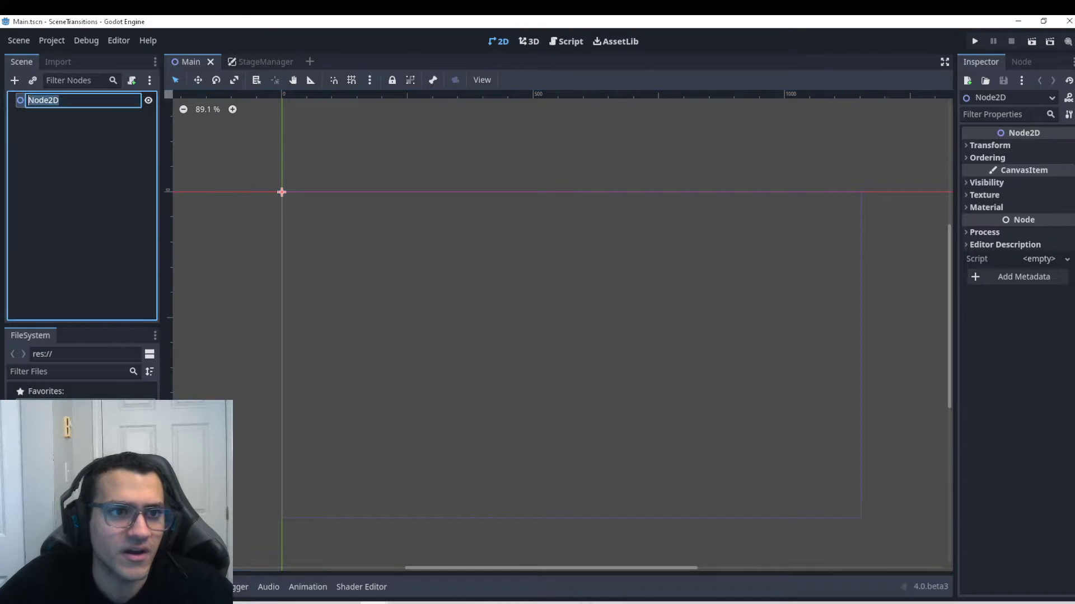
pyautogui.write('Main')
pyautogui.press('Return')
pyautogui.hotkey('ctrl', 's')
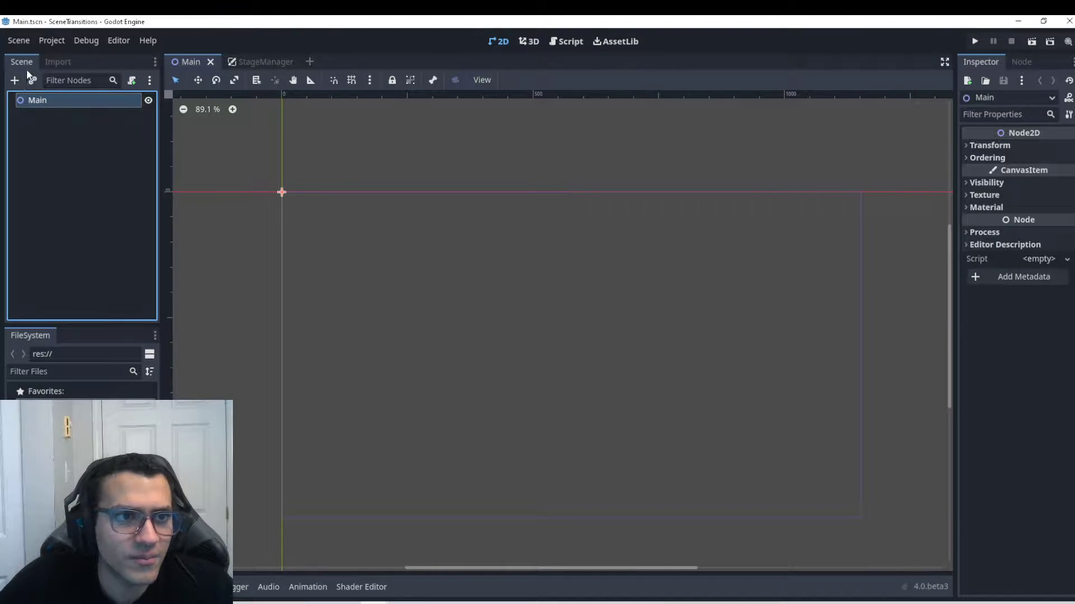
# Add a CharacterBody2D child node under Main
pyautogui.click(14, 80)
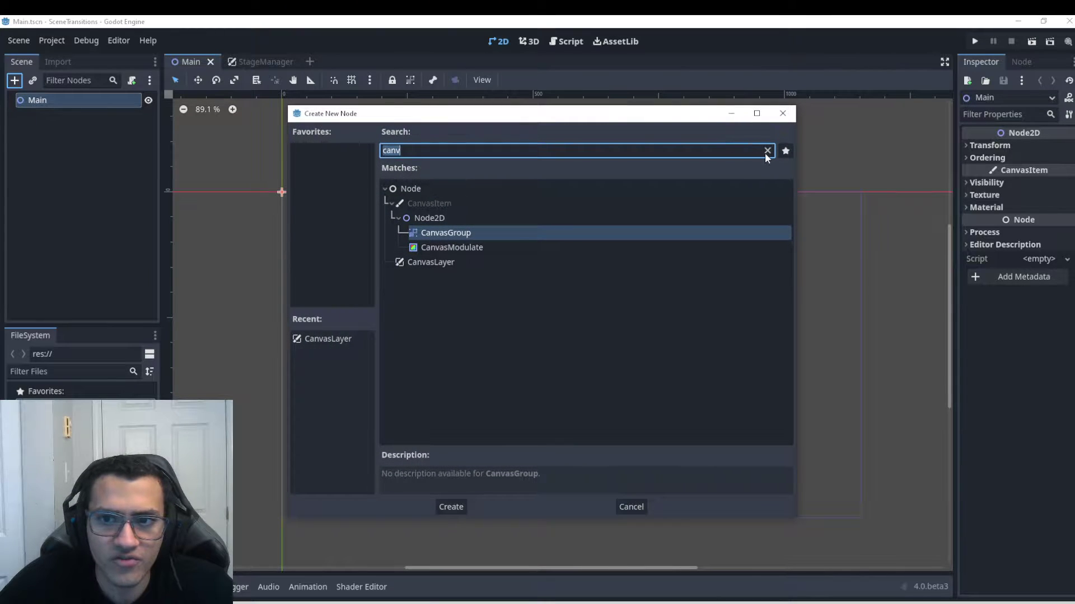
pyautogui.click(767, 150)
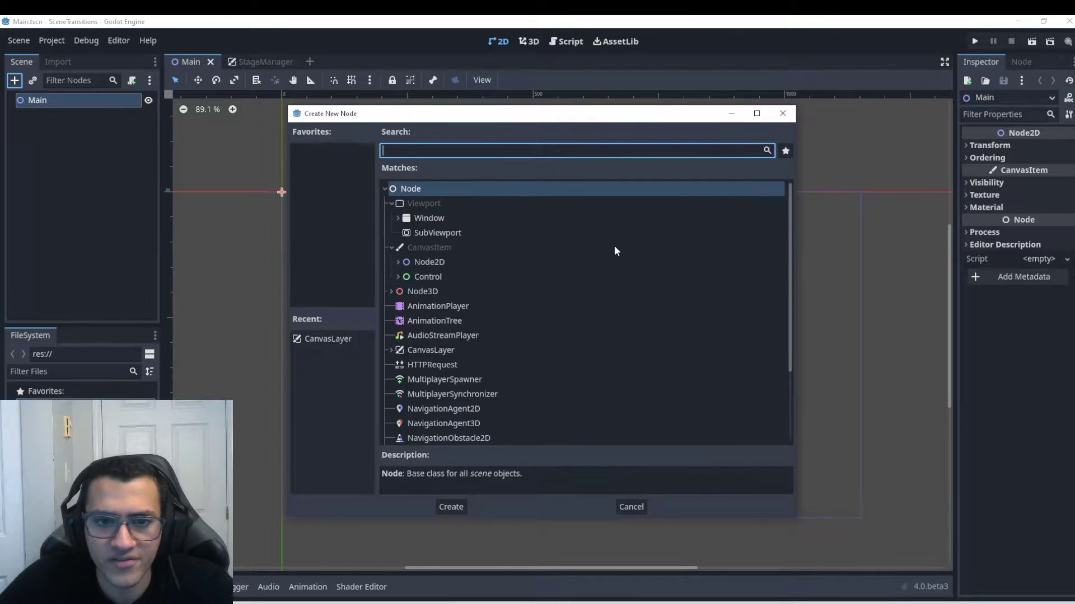
pyautogui.click(398, 262)
pyautogui.click(448, 144)
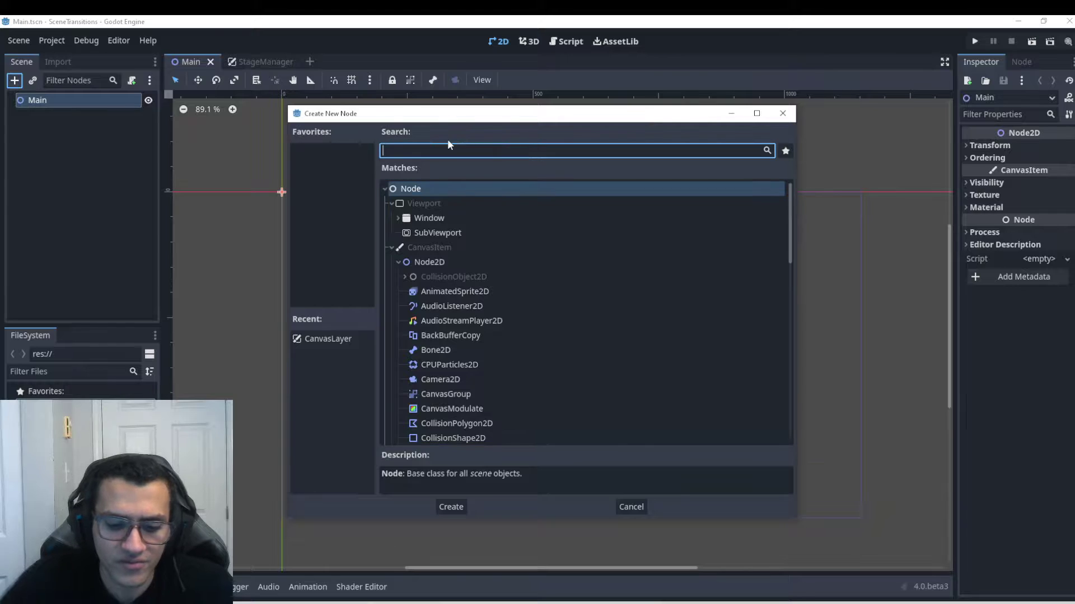
pyautogui.write('boi')
pyautogui.press('BackSpace')
pyautogui.write('d')
pyautogui.press('Up')
pyautogui.press('Up')
pyautogui.press('Up')
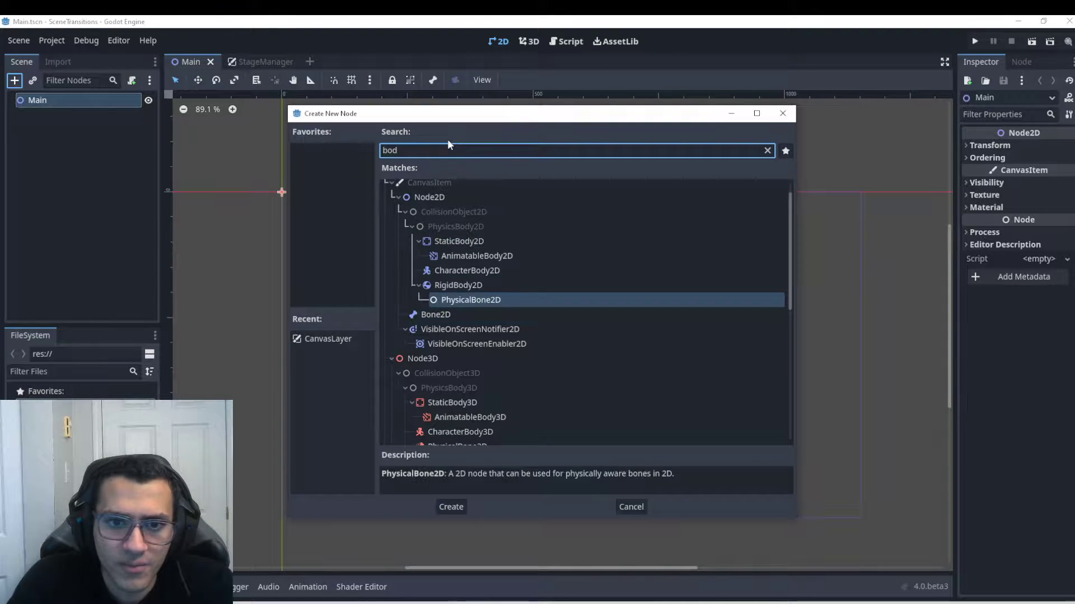
pyautogui.press('Return')
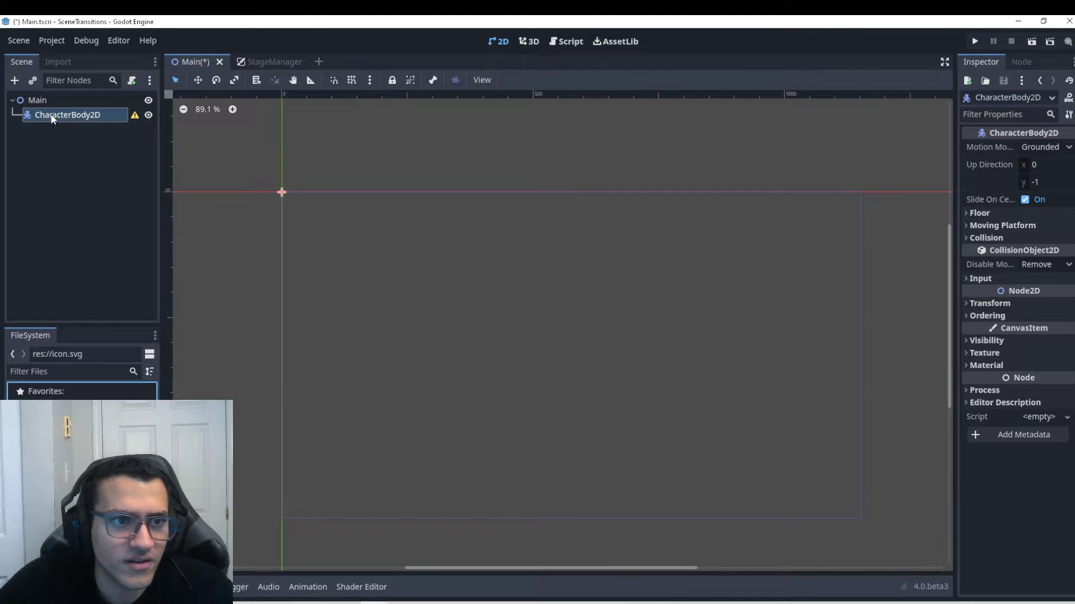
# Add an icon.svg sprite as a child of CharacterBody2D, with position reset to 0, 0
pyautogui.moveTo(56, 417); pyautogui.dragTo(381, 288)
pyautogui.click(59, 135)
pyautogui.moveTo(54, 130); pyautogui.dragTo(65, 115)
pyautogui.moveTo(379, 298); pyautogui.dragTo(278, 202)
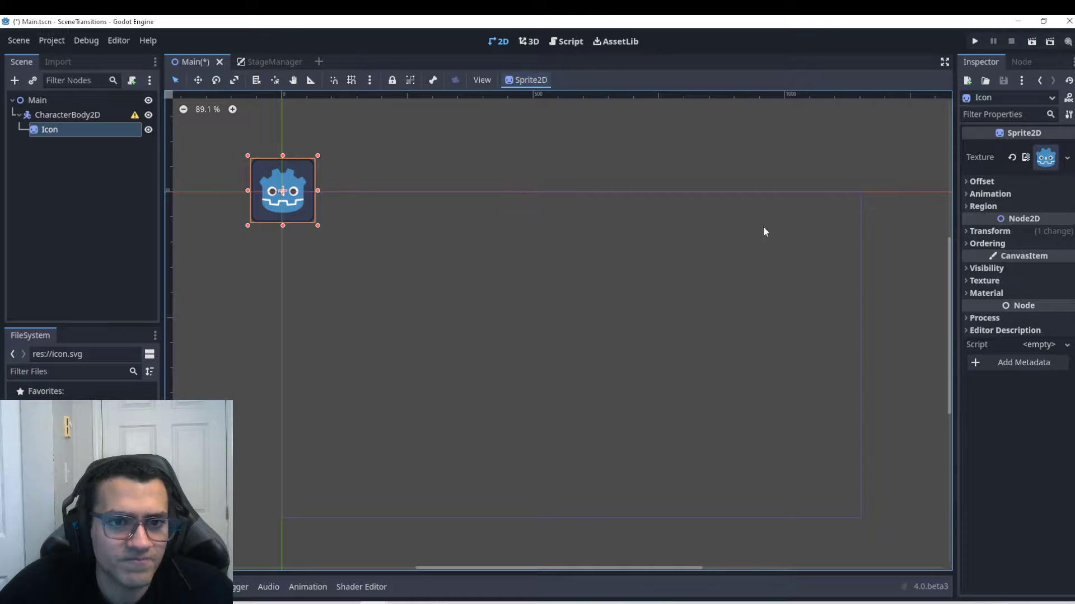
pyautogui.click(990, 232)
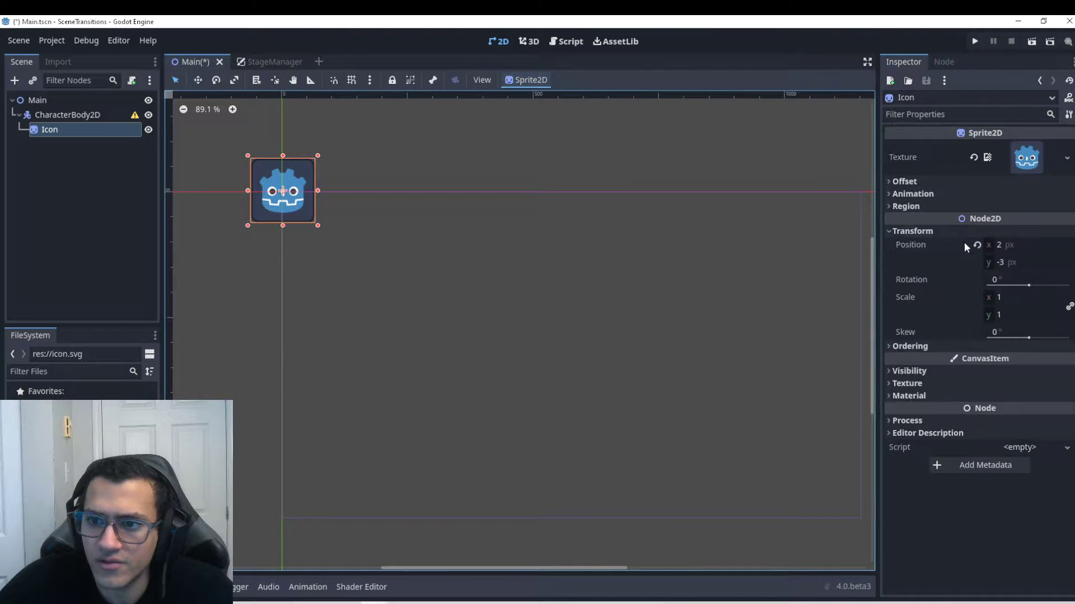
pyautogui.click(977, 245)
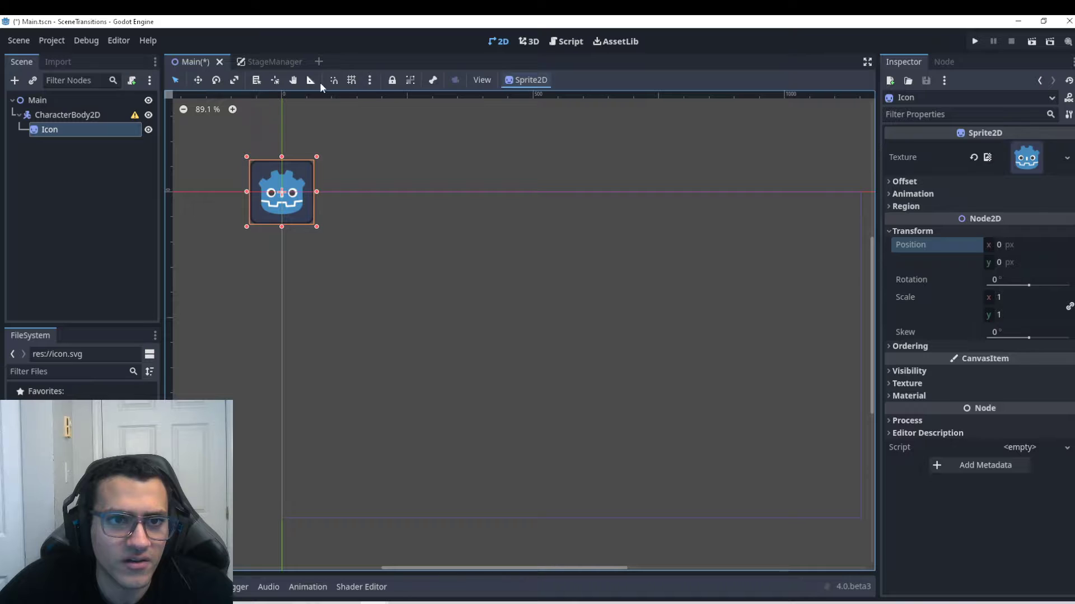
# With grid snap on, shrink the icon to about 0.406 × 0.375 at the origin and save
pyautogui.click(352, 81)
pyautogui.moveTo(316, 156); pyautogui.dragTo(281, 181)
pyautogui.click(977, 245)
pyautogui.scroll(8, 256, 186)
pyautogui.moveTo(412, 129); pyautogui.dragTo(401, 205)
pyautogui.moveTo(368, 253); pyautogui.dragTo(373, 215)
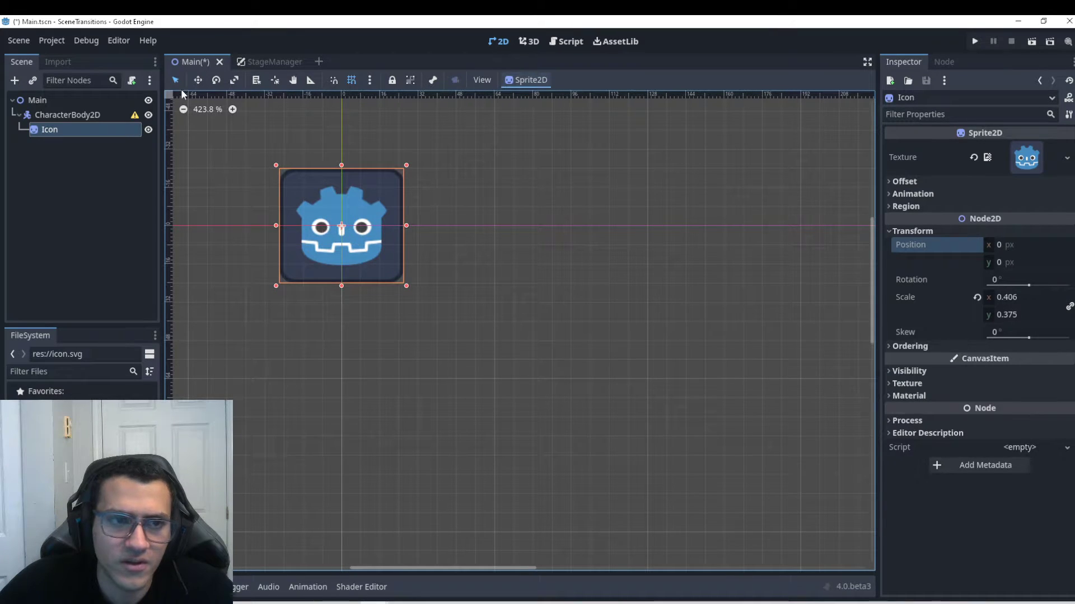
pyautogui.hotkey('ctrl', 's')
pyautogui.click(61, 114)
# Add a CollisionShape2D under CharacterBody2D with a New RectangleShape2D shape
pyautogui.click(17, 81)
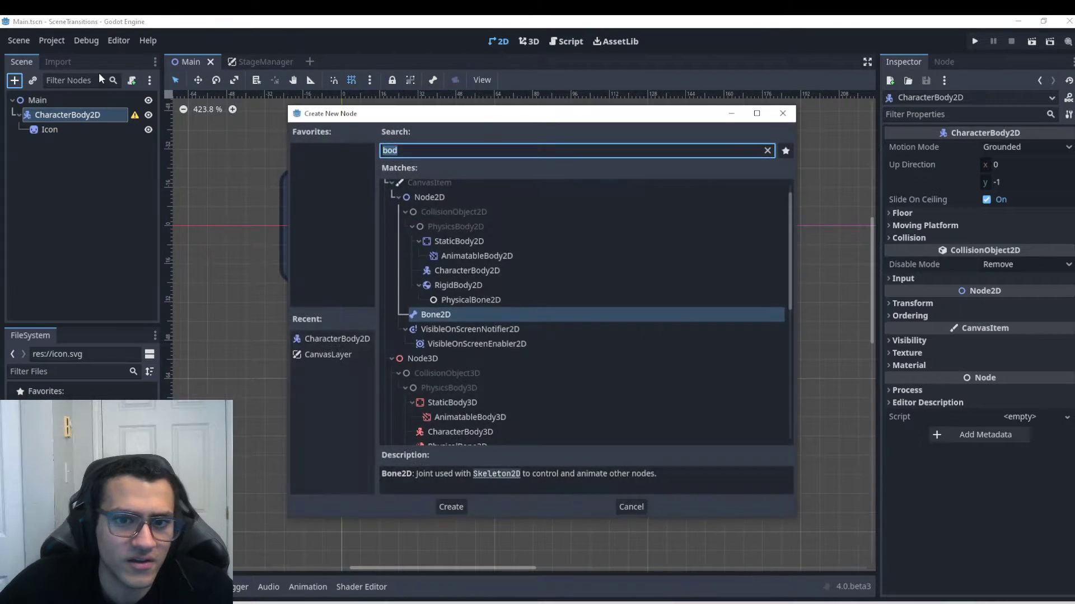
pyautogui.write('colli')
pyautogui.press('Return')
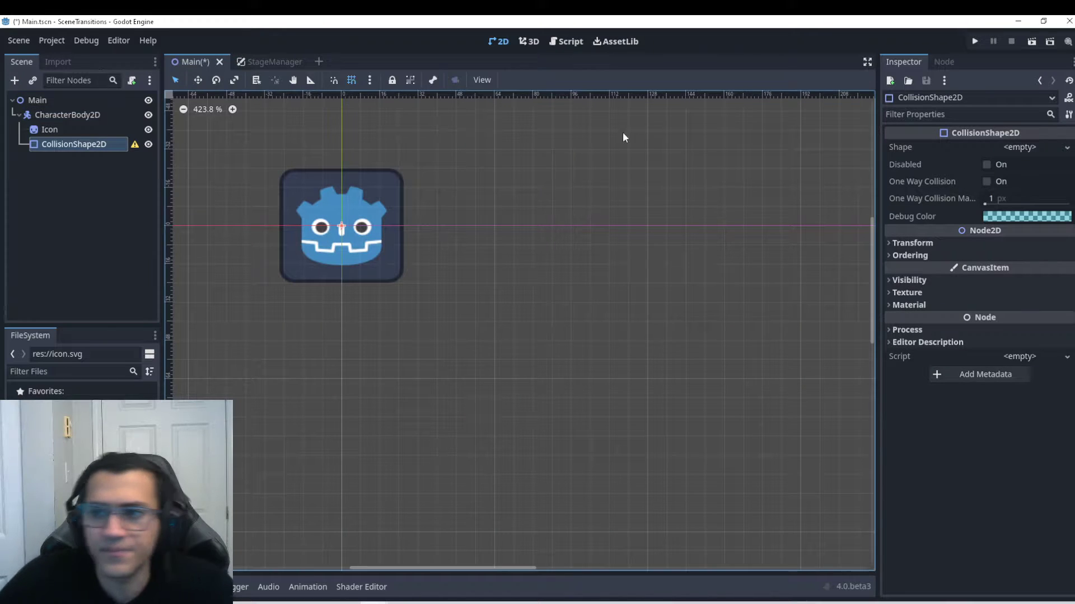
pyautogui.click(1040, 147)
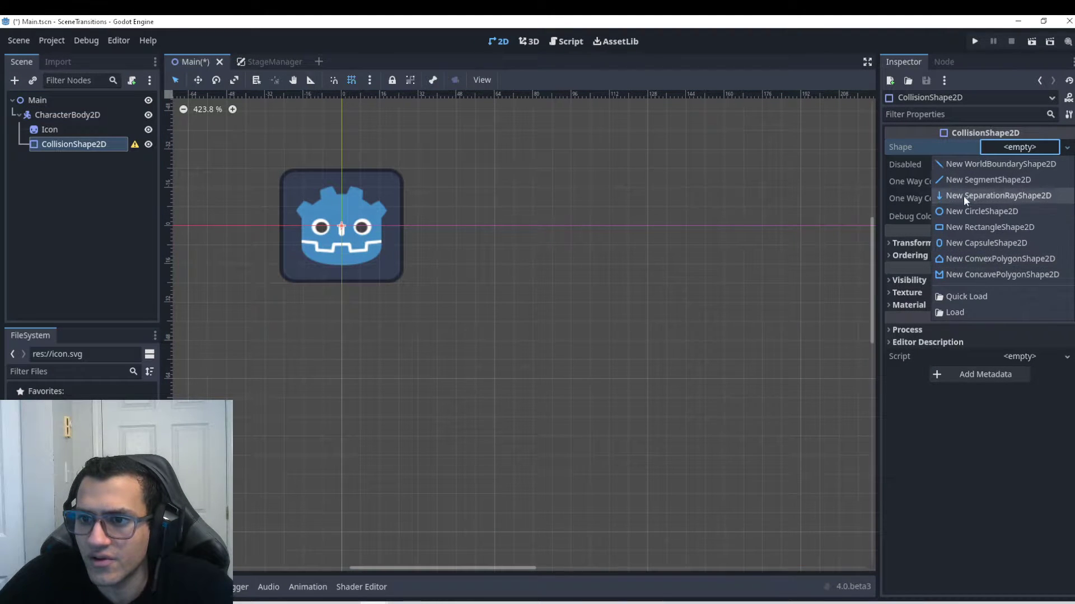
pyautogui.click(973, 227)
# Resize the collision rectangle to cover the icon, then move the character down-right of the origin
pyautogui.moveTo(365, 200); pyautogui.dragTo(399, 168)
pyautogui.moveTo(311, 253); pyautogui.dragTo(286, 278)
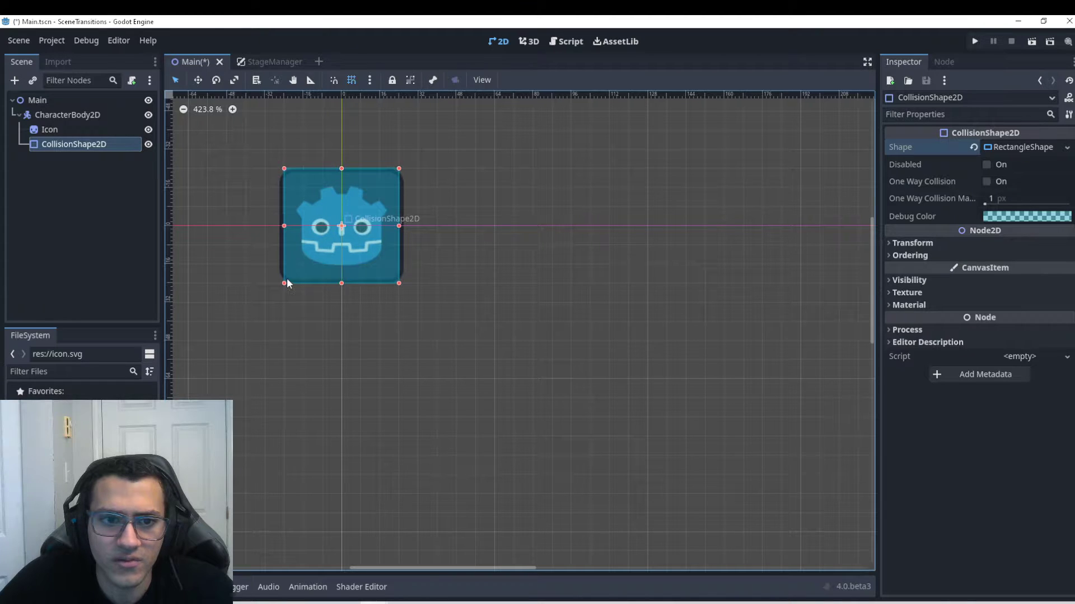
pyautogui.scroll(-6, 630, 344)
pyautogui.keyDown('shift'); pyautogui.click(66, 115); pyautogui.keyUp('shift')
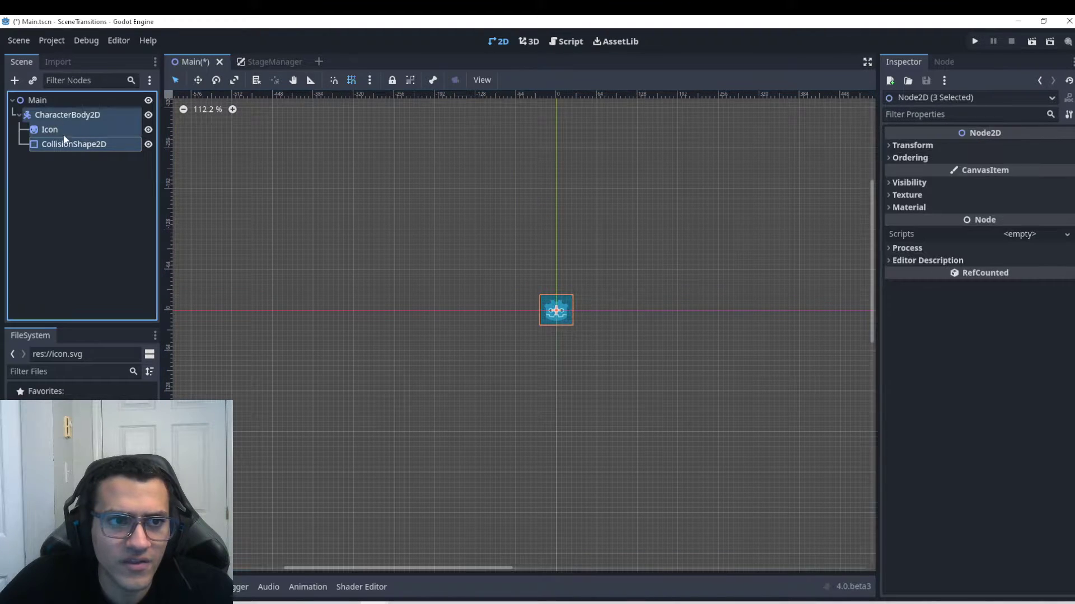
pyautogui.moveTo(562, 327); pyautogui.dragTo(739, 401)
pyautogui.scroll(-3, 739, 401)
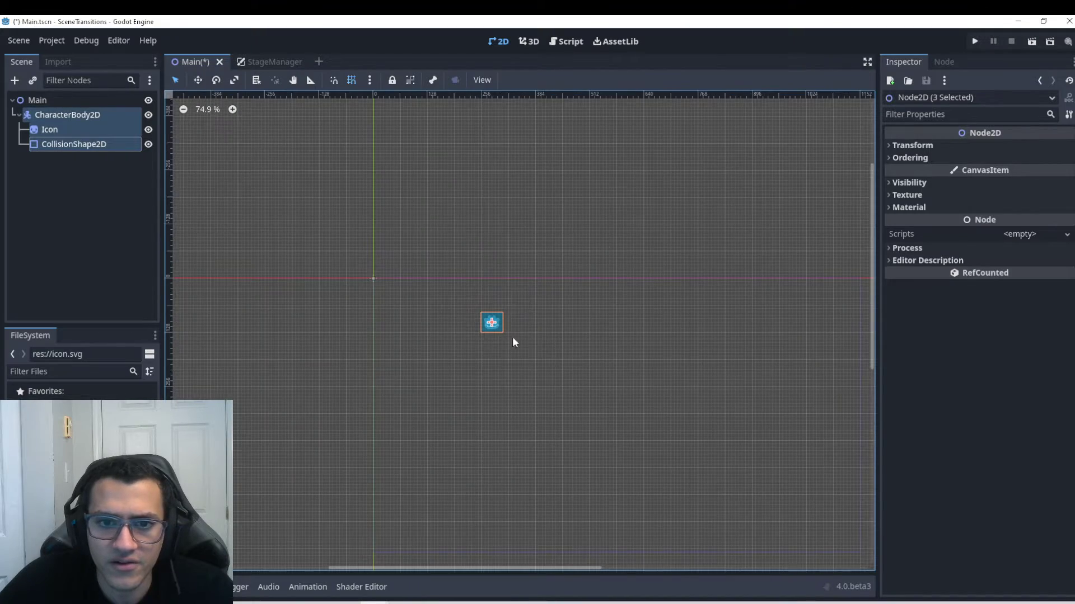
# Add a StaticBody2D under the Main root node
pyautogui.click(311, 280)
pyautogui.click(38, 100)
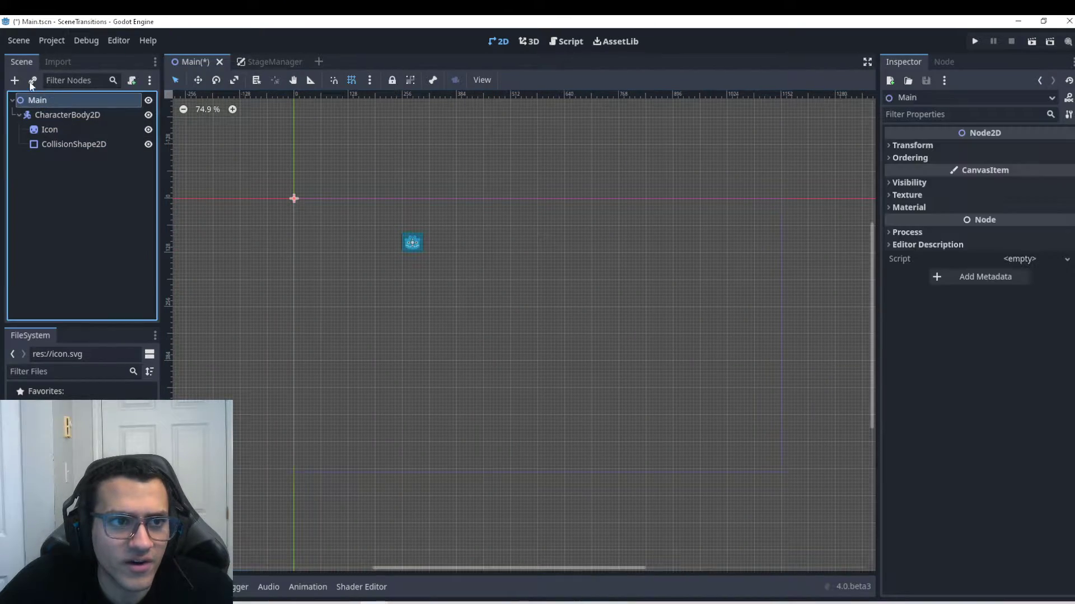
pyautogui.click(16, 80)
pyautogui.write('stati')
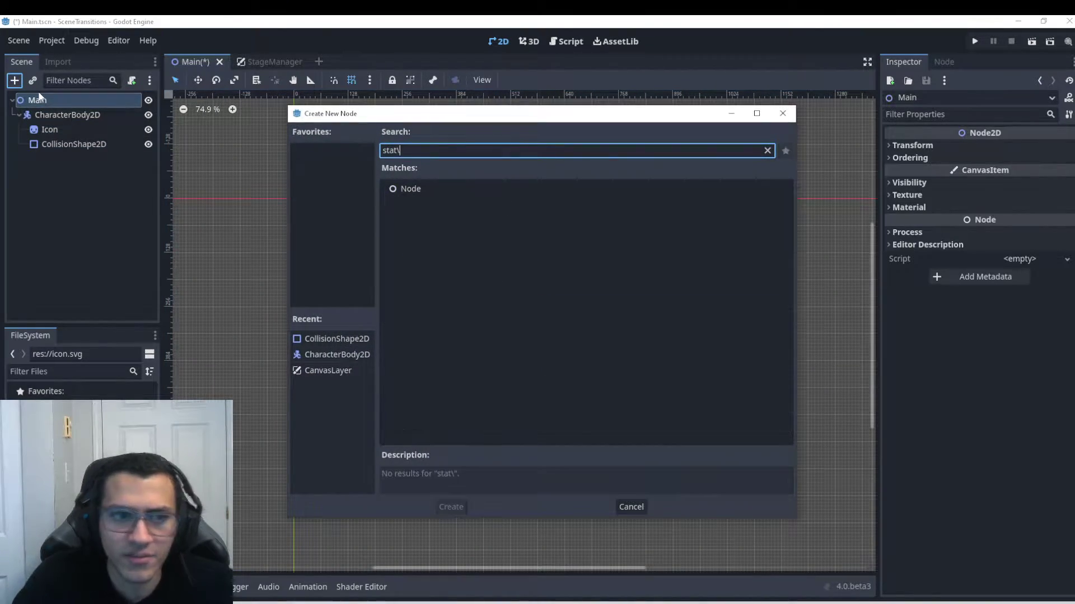
pyautogui.press('Return')
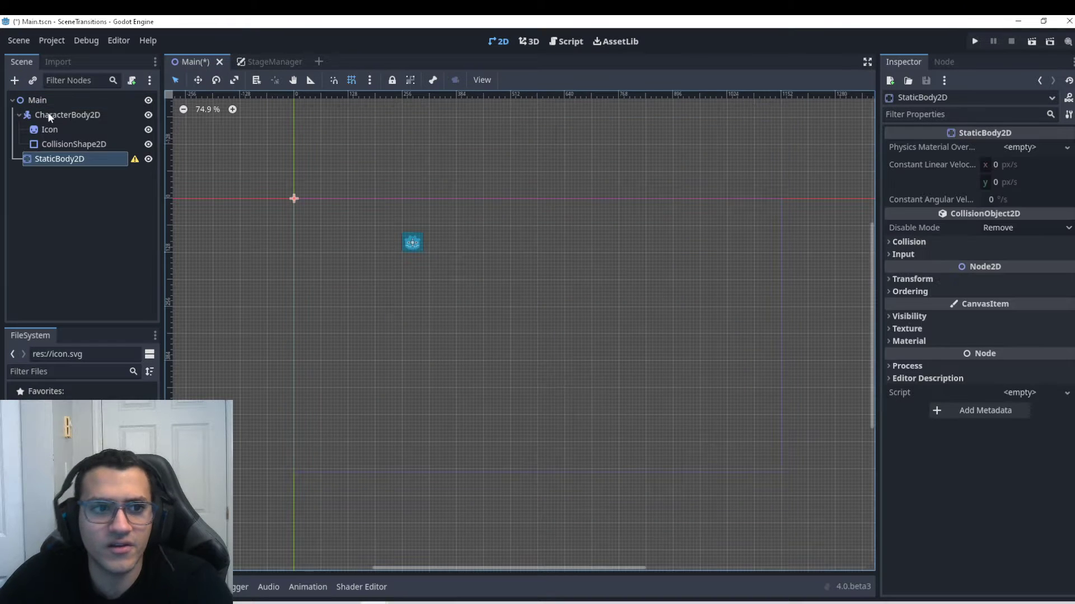
# Duplicate the collision shape under StaticBody2D, move it below the character as a floor, and save
pyautogui.click(70, 144)
pyautogui.hotkey('ctrl', 'd')
pyautogui.moveTo(73, 159); pyautogui.dragTo(66, 171)
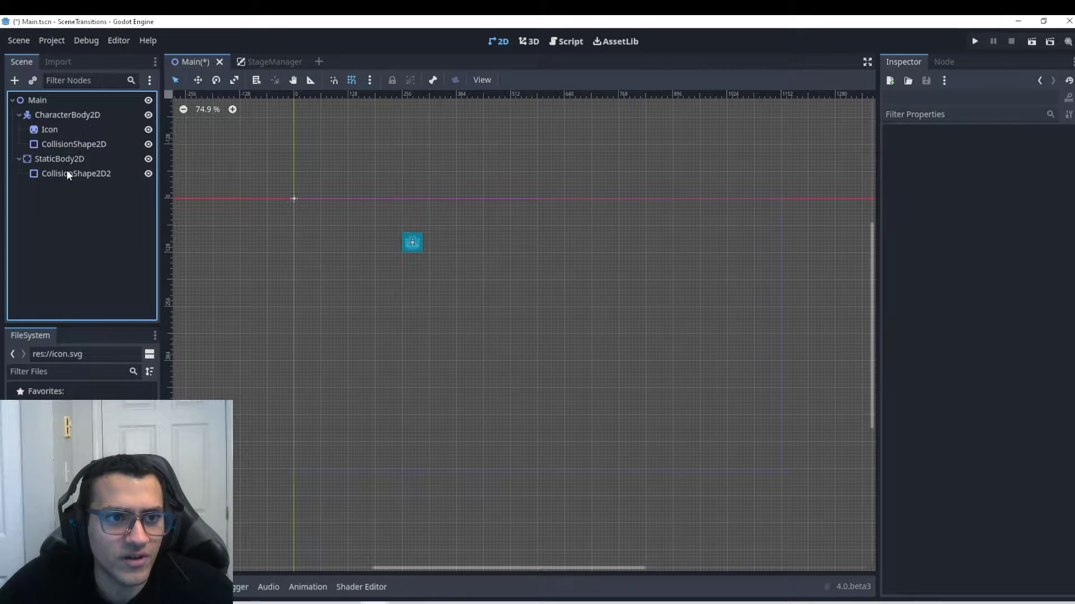
pyautogui.click(1067, 147)
pyautogui.press('Escape')
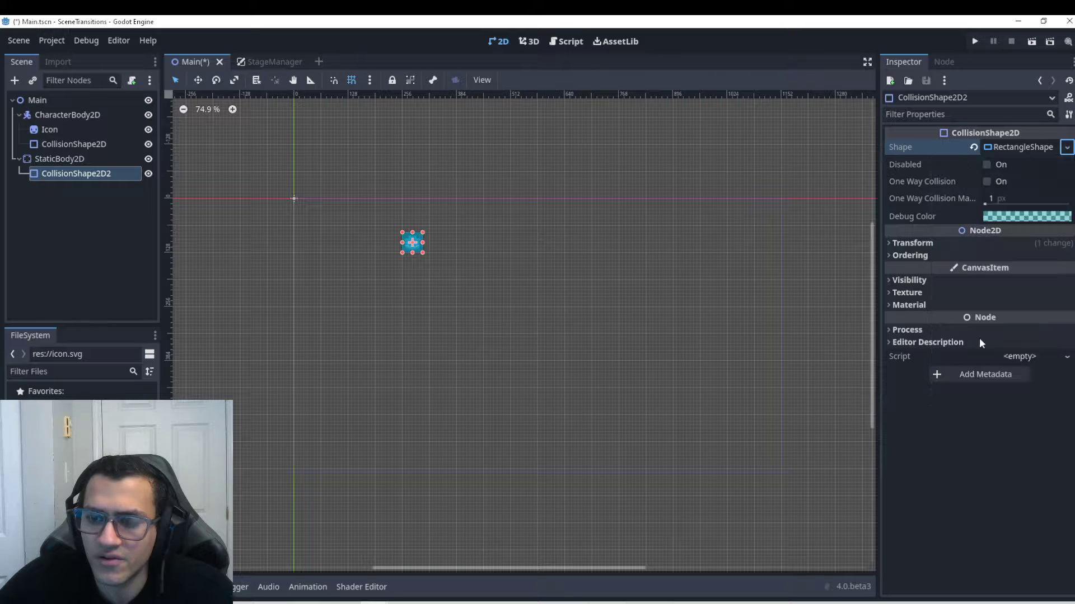
pyautogui.moveTo(413, 246); pyautogui.dragTo(781, 411)
pyautogui.hotkey('ctrl', 's')
# Check the Debug menu options without changing anything, then select CharacterBody2D
pyautogui.click(90, 40)
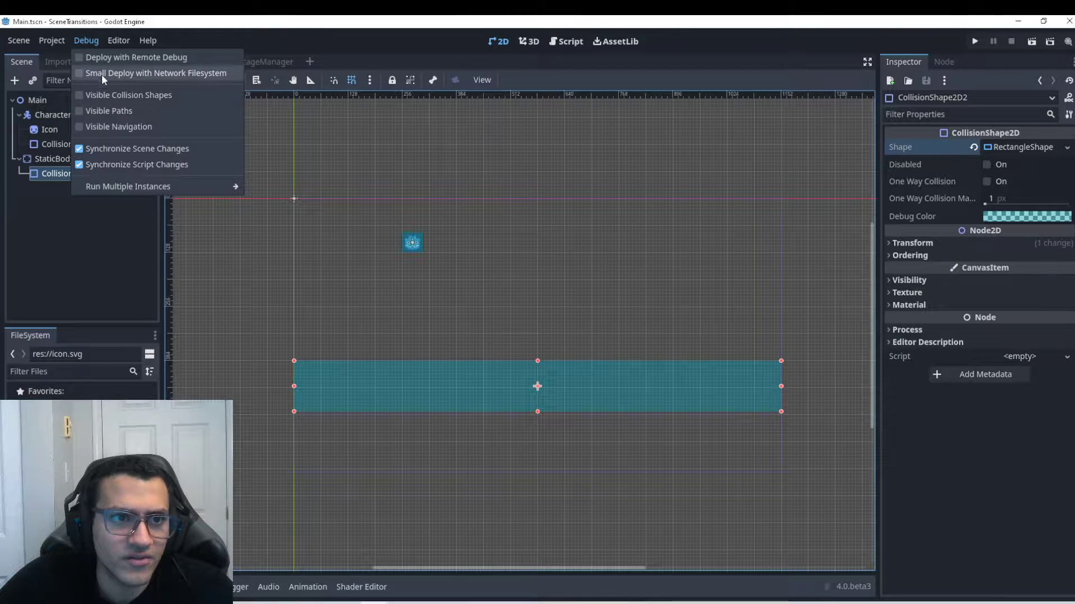
pyautogui.click(92, 234)
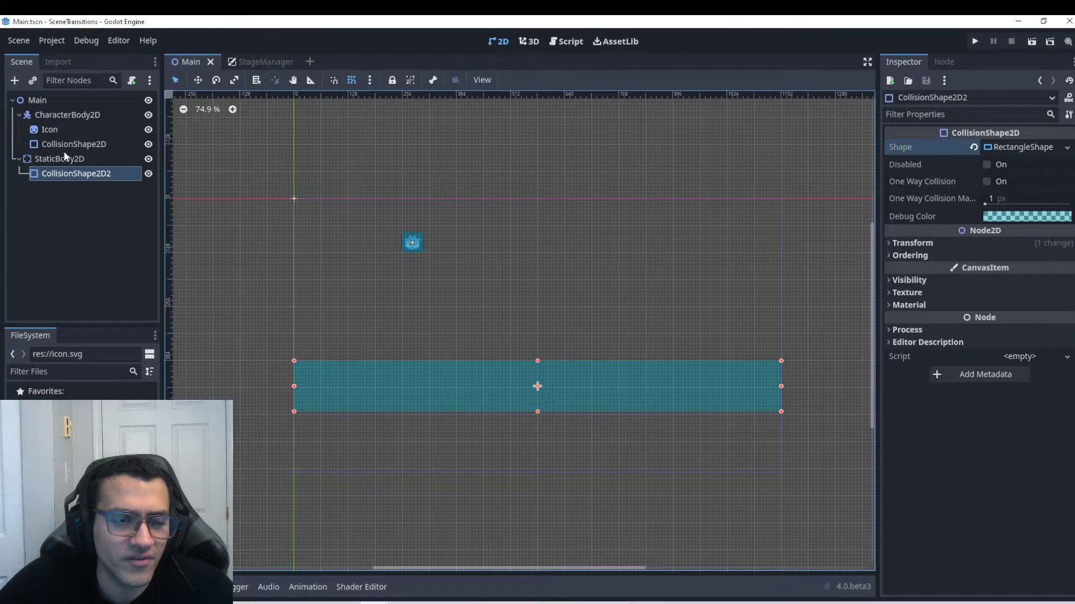
pyautogui.click(62, 115)
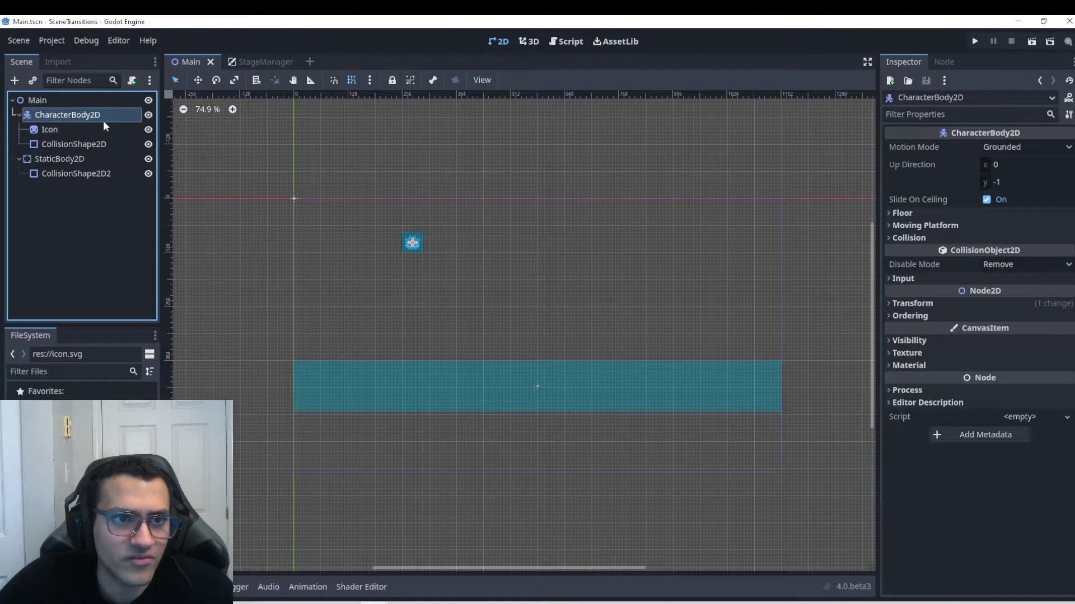
# Rename CharacterBody2D to Player and attach a Player.gd script from the Basic Movement template
pyautogui.doubleClick(103, 119)
pyautogui.write('Player')
pyautogui.press('Return')
pyautogui.click(131, 80)
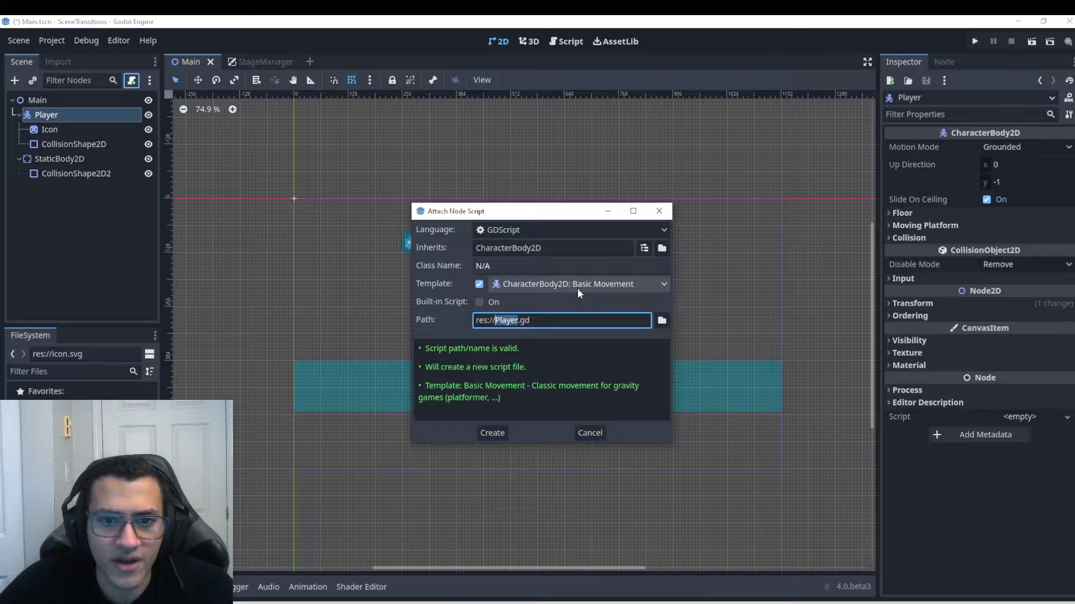
pyautogui.click(492, 433)
# Run the game with Main as the main scene, move and jump the player, then stop
pyautogui.click(479, 268)
pyautogui.click(498, 41)
pyautogui.click(976, 42)
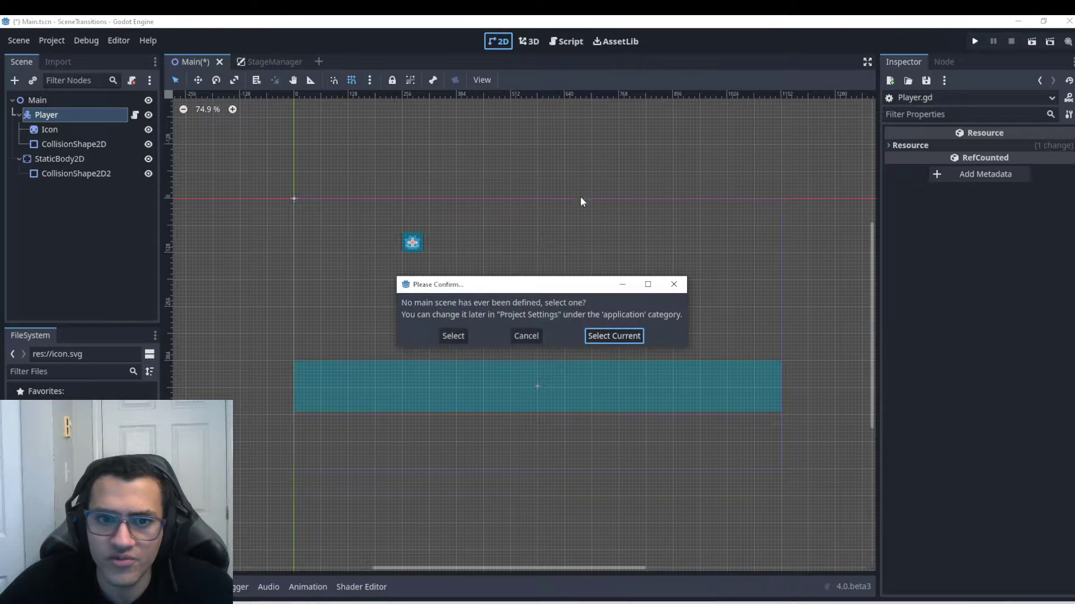
pyautogui.click(614, 336)
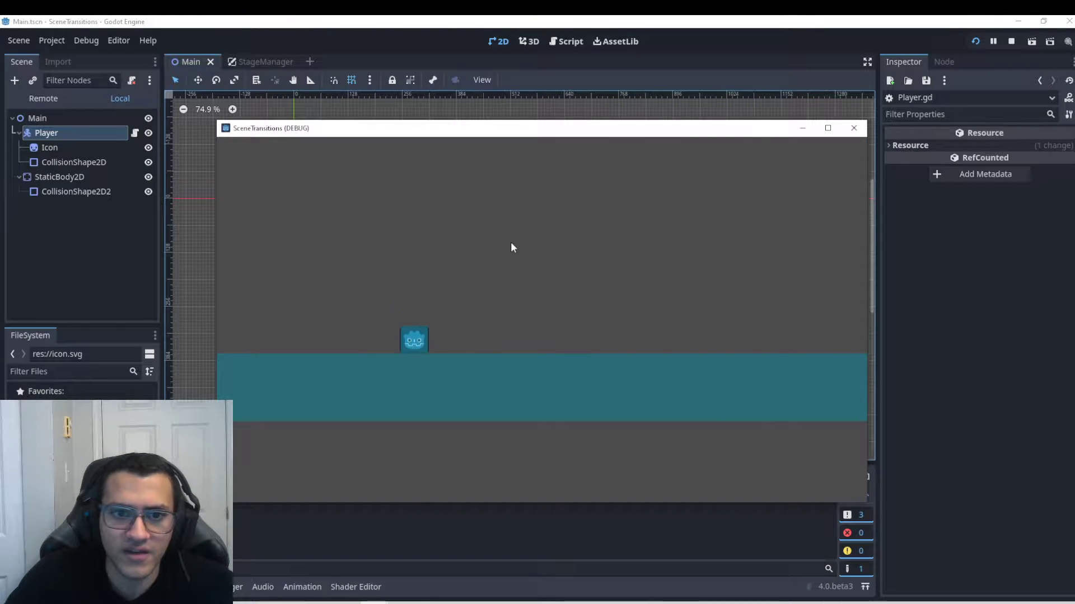
pyautogui.press('Right')
pyautogui.press('space')
pyautogui.press('Left')
pyautogui.click(854, 128)
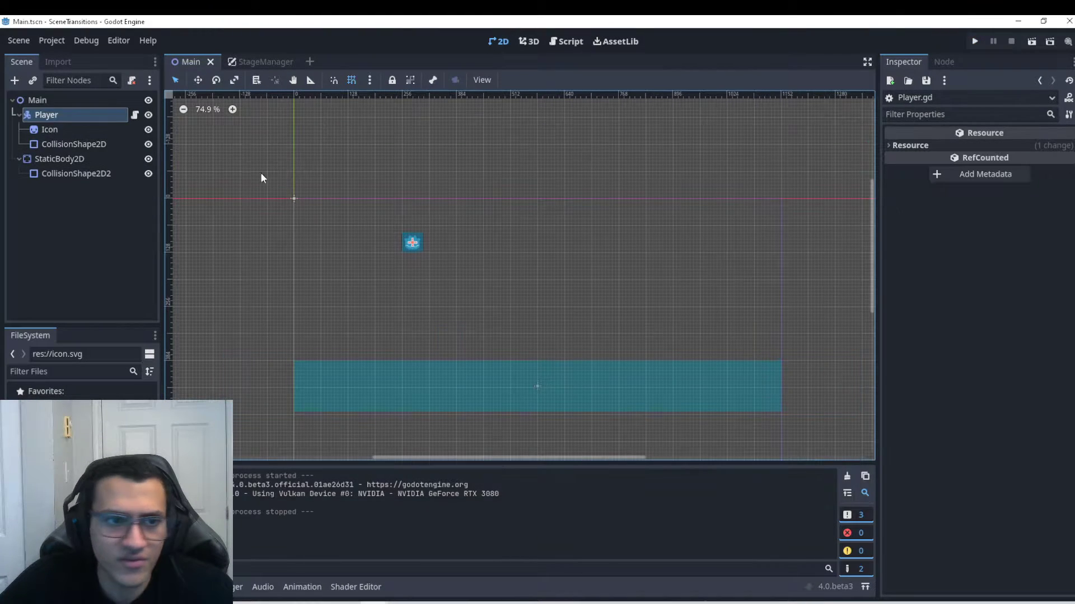
# Select the StaticBody2D floor and collapse its children in the Scene dock
pyautogui.click(434, 365)
pyautogui.click(71, 171)
pyautogui.click(64, 159)
# Add an Area2D under Main and rename it Door
pyautogui.click(20, 159)
pyautogui.click(25, 100)
pyautogui.click(16, 80)
pyautogui.write('area')
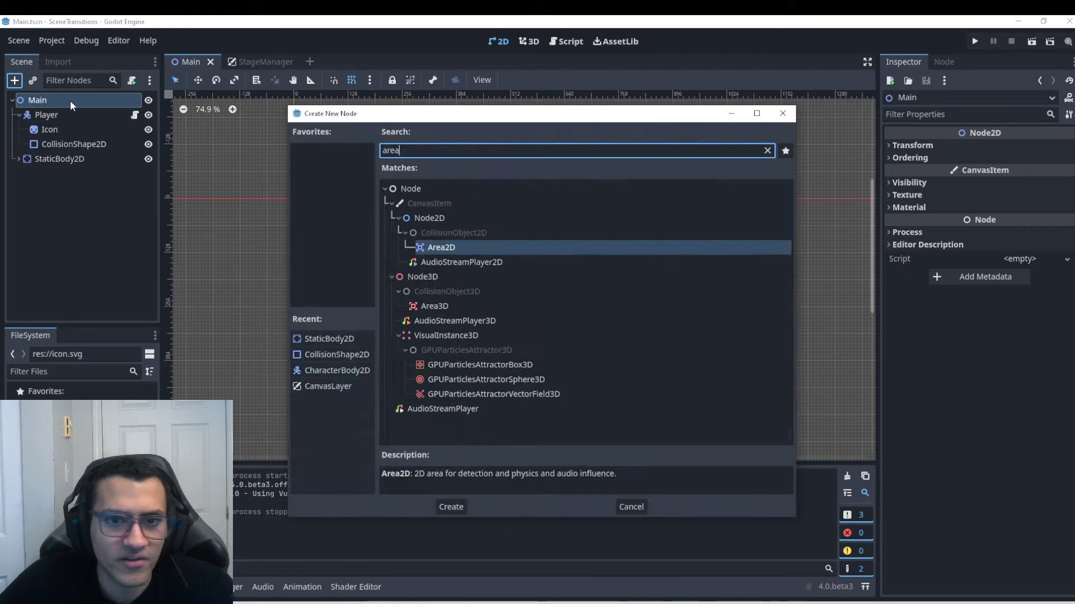
pyautogui.press('Return')
pyautogui.doubleClick(69, 176)
pyautogui.press('BackSpace')
pyautogui.press('BackSpace')
pyautogui.press('BackSpace')
pyautogui.press('BackSpace')
pyautogui.press('BackSpace')
pyautogui.press('BackSpace')
pyautogui.write('Door')
pyautogui.press('Return')
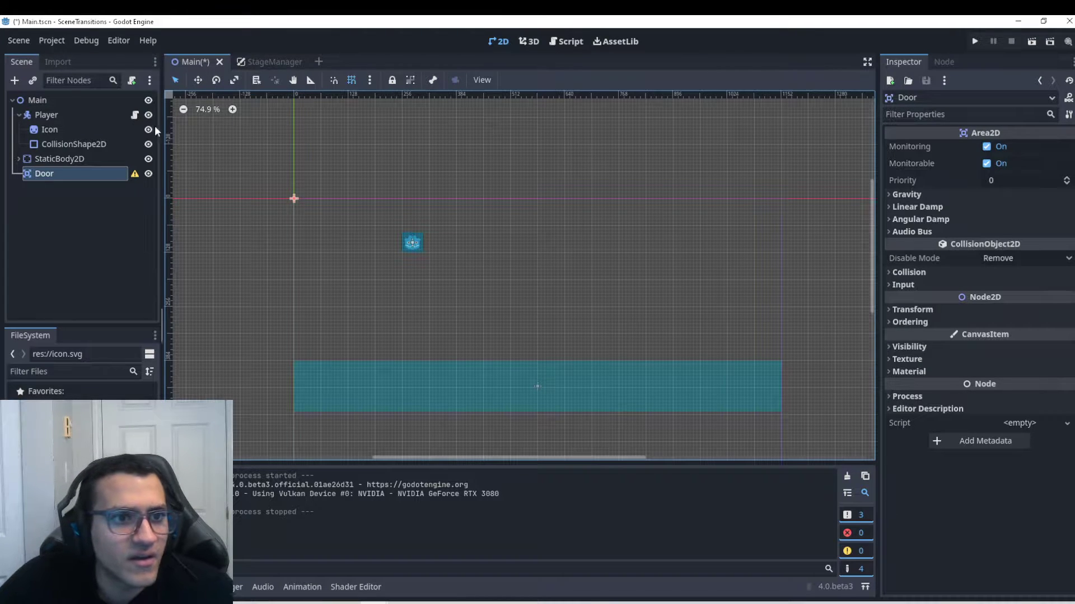
# Give Door a unique copy of the player's collision box at the floor's right end, save, then duplicate Main.tscn
pyautogui.click(83, 146)
pyautogui.hotkey('ctrl', 'd')
pyautogui.moveTo(66, 156); pyautogui.dragTo(52, 186)
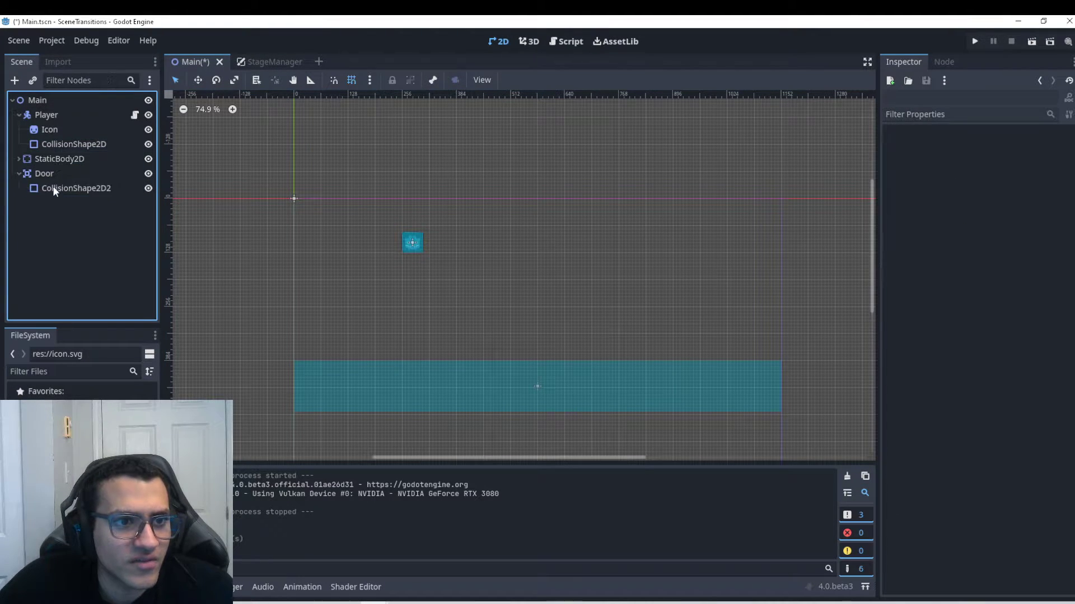
pyautogui.click(1021, 147)
pyautogui.click(1066, 147)
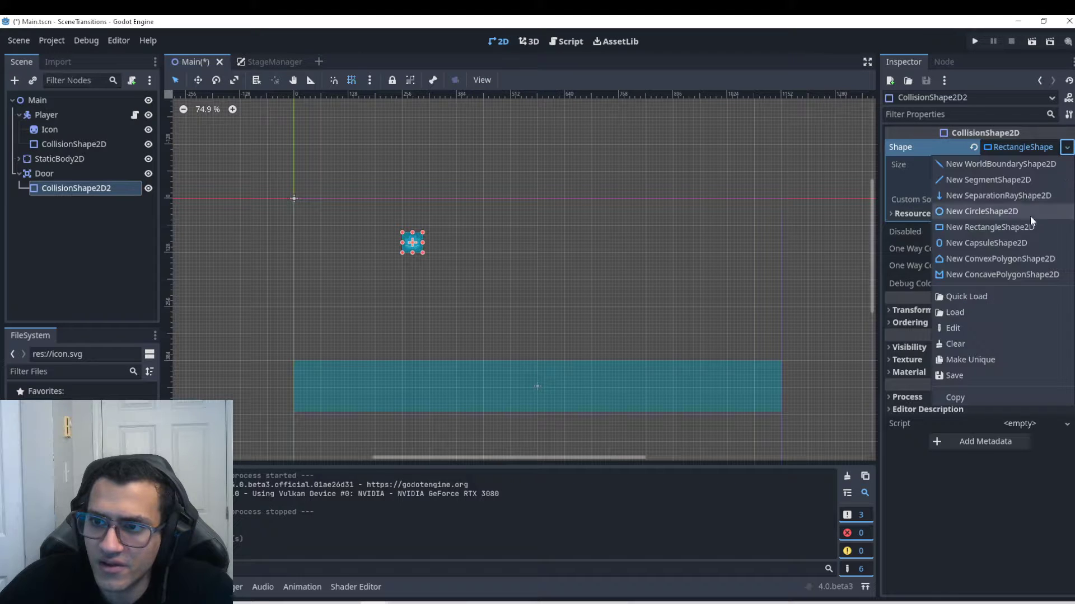
pyautogui.click(971, 359)
pyautogui.moveTo(413, 243); pyautogui.dragTo(783, 362)
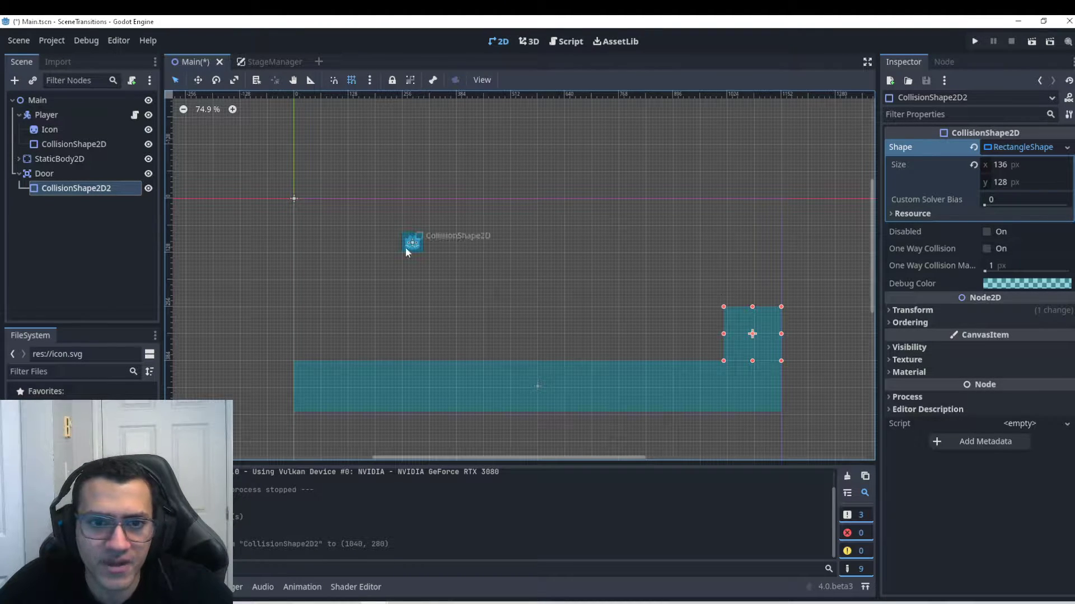
pyautogui.hotkey('ctrl', 's')
pyautogui.hotkey('ctrl', 'd')
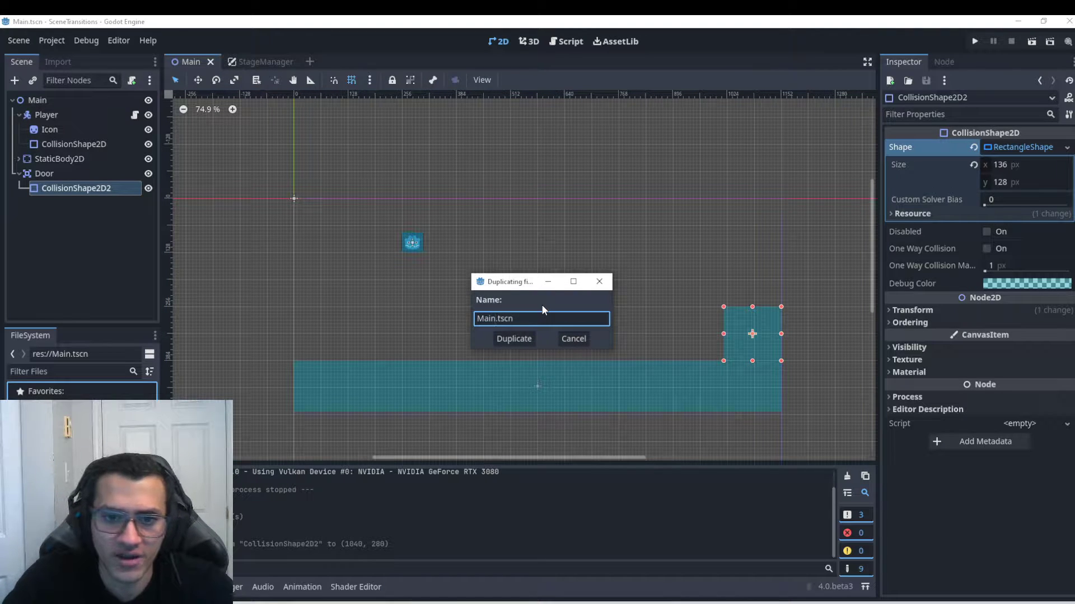
# Confirm the Main.tscn duplicate, then attach a default-template StageManager.gd script to the CanvasLayer and save
pyautogui.press('Return')
pyautogui.click(246, 61)
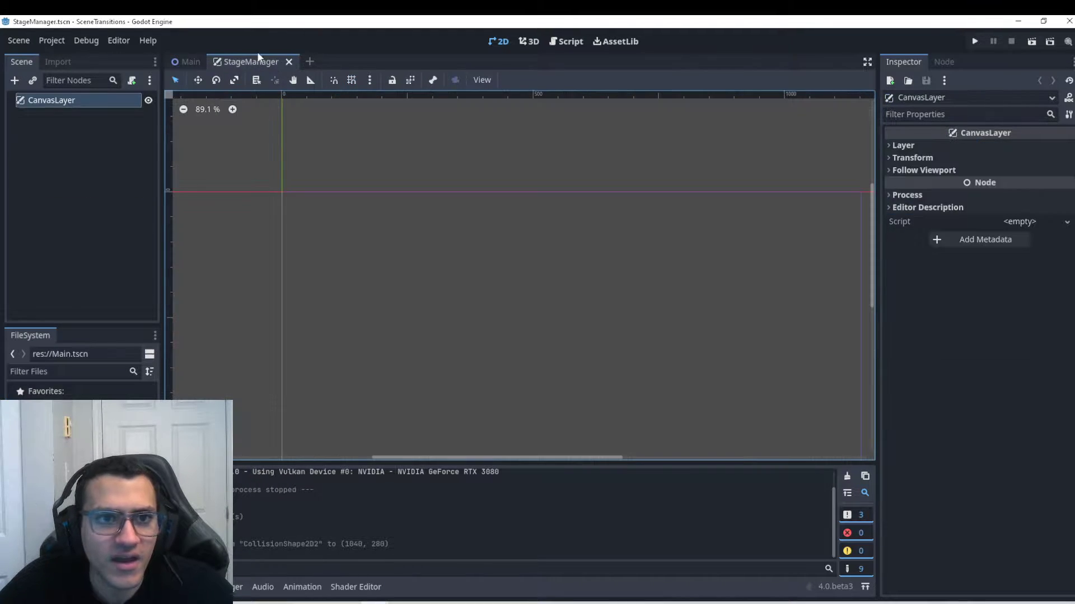
pyautogui.click(132, 82)
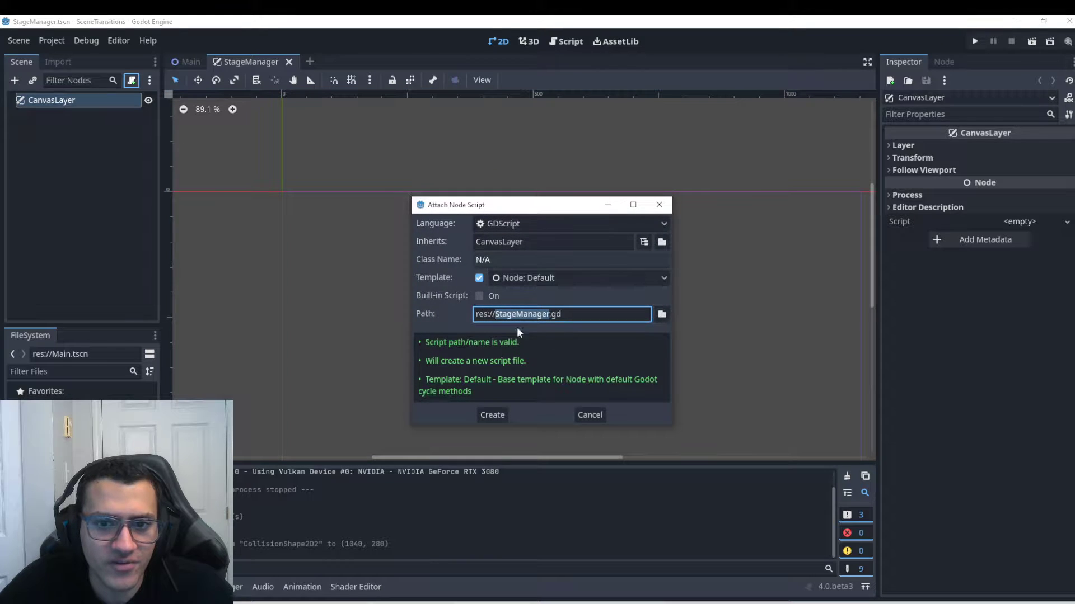
pyautogui.click(510, 277)
pyautogui.click(516, 308)
pyautogui.click(493, 414)
pyautogui.click(336, 222)
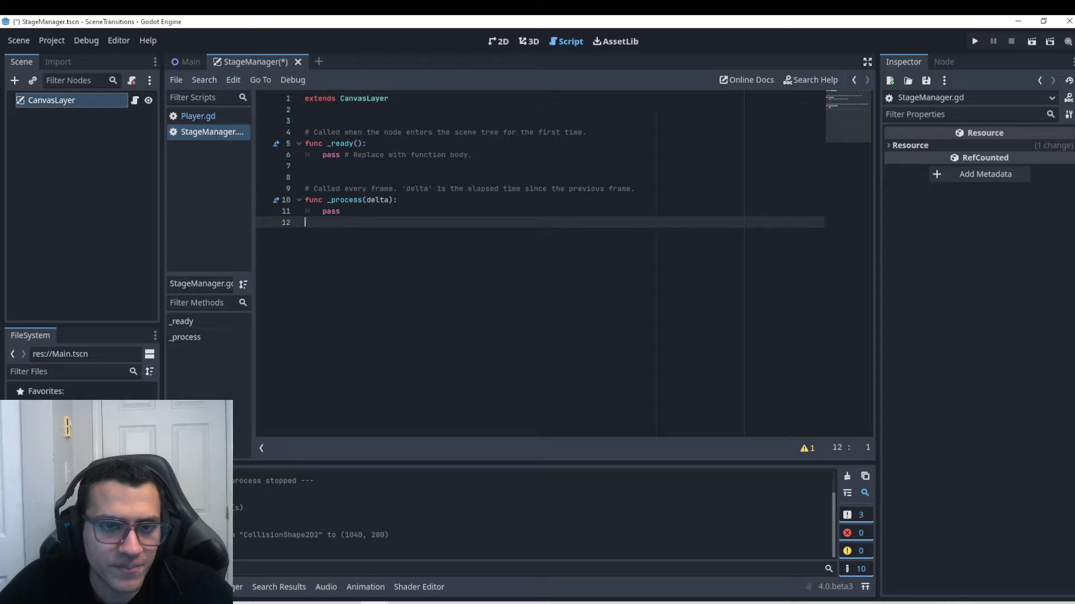
pyautogui.click(495, 40)
pyautogui.hotkey('ctrl', 's')
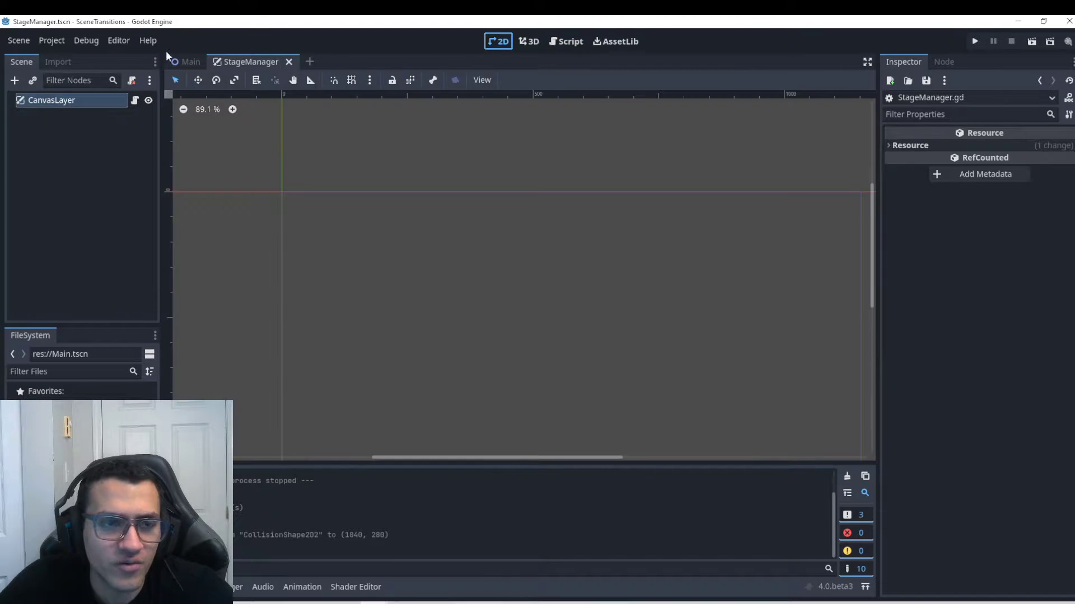
# Register StageManager.tscn as a global autoload named StageManager in Project Settings
pyautogui.click(51, 40)
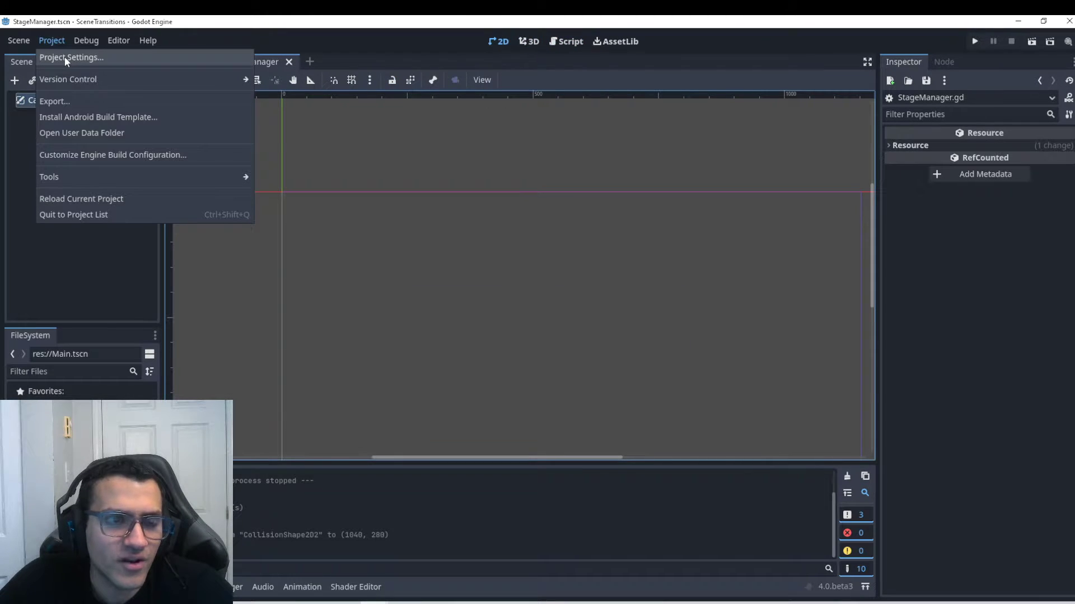
pyautogui.click(65, 56)
pyautogui.click(470, 136)
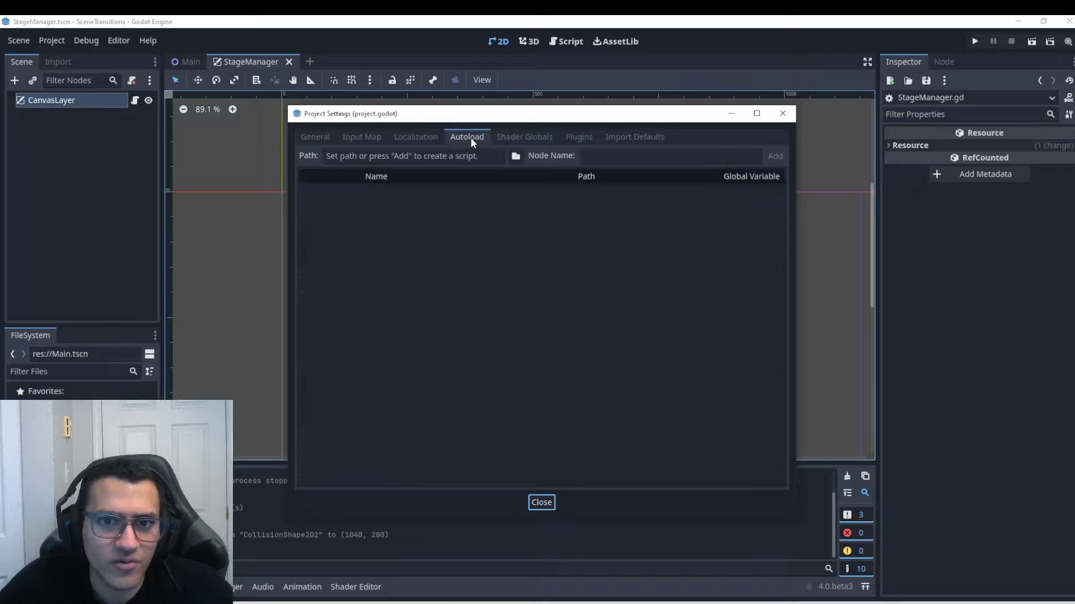
pyautogui.click(515, 157)
pyautogui.click(612, 207)
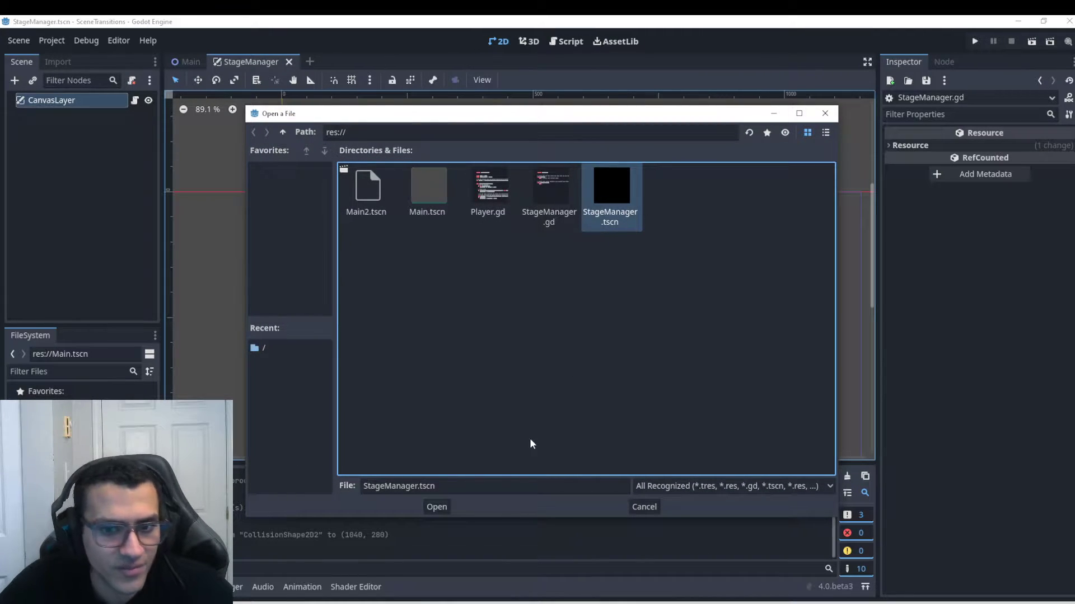
pyautogui.click(437, 510)
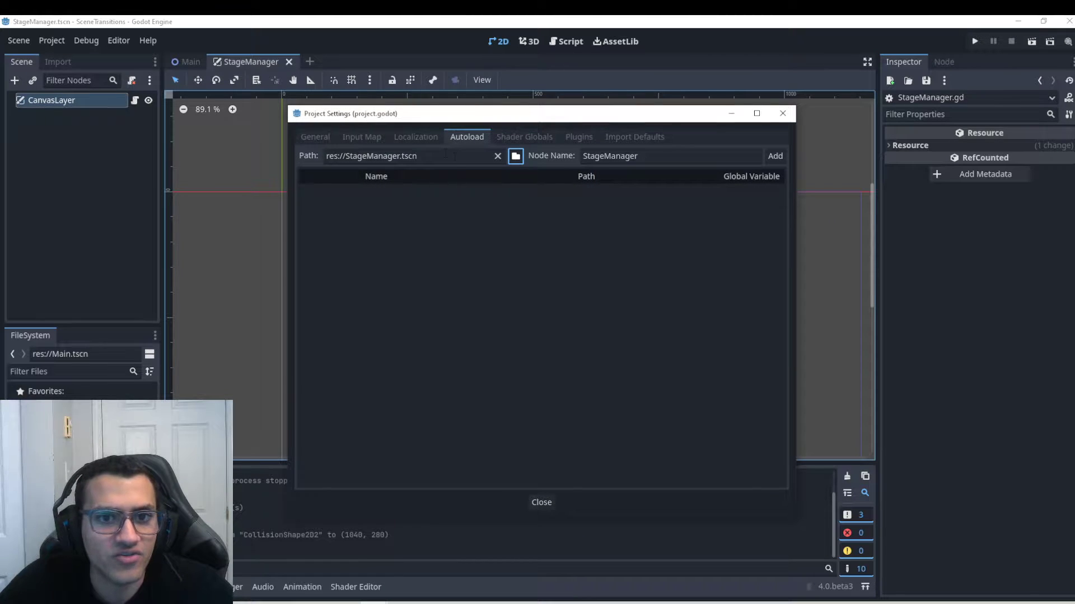
pyautogui.press('Tab')
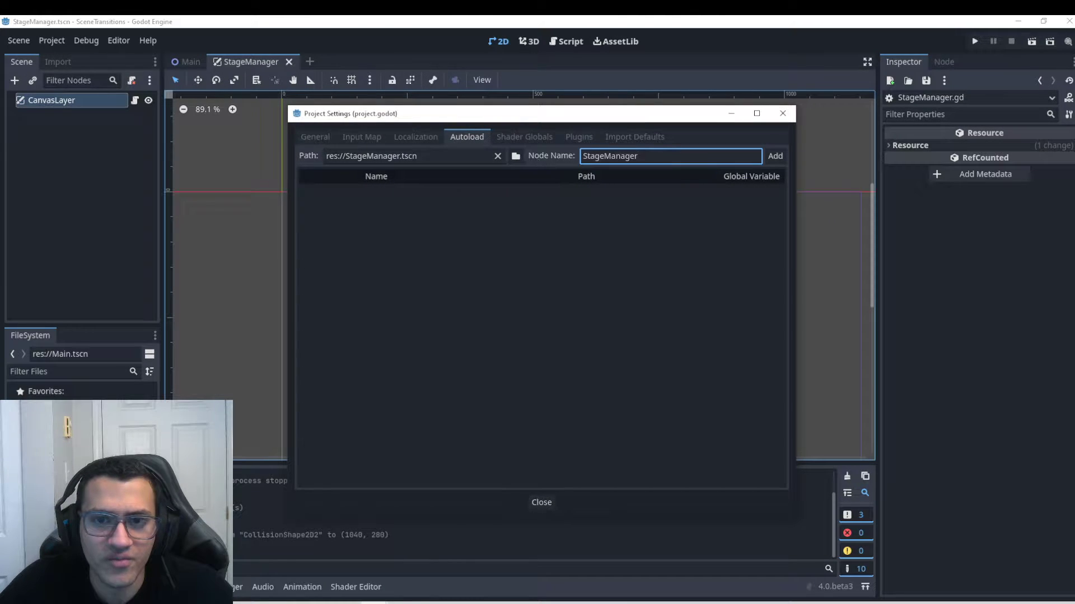
pyautogui.hotkey('ctrl', 'a')
pyautogui.hotkey('ctrl', 'c')
pyautogui.click(783, 154)
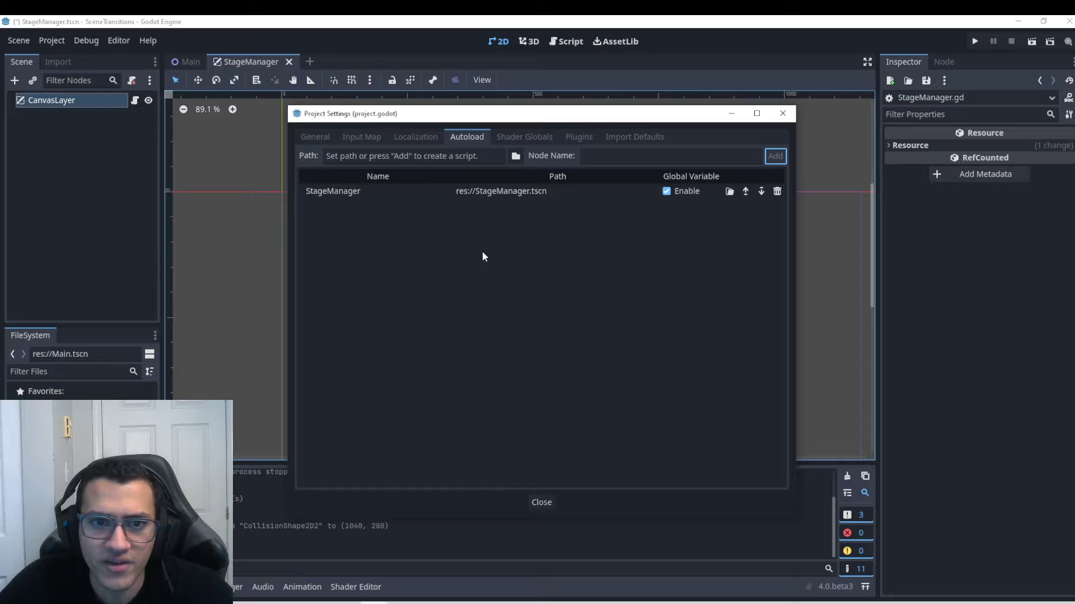
pyautogui.click(541, 502)
# Rename the CanvasLayer root to StageManager and save the scene
pyautogui.click(99, 102)
pyautogui.doubleClick(99, 102)
pyautogui.hotkey('ctrl', 'v')
pyautogui.press('Return')
pyautogui.hotkey('ctrl', 's')
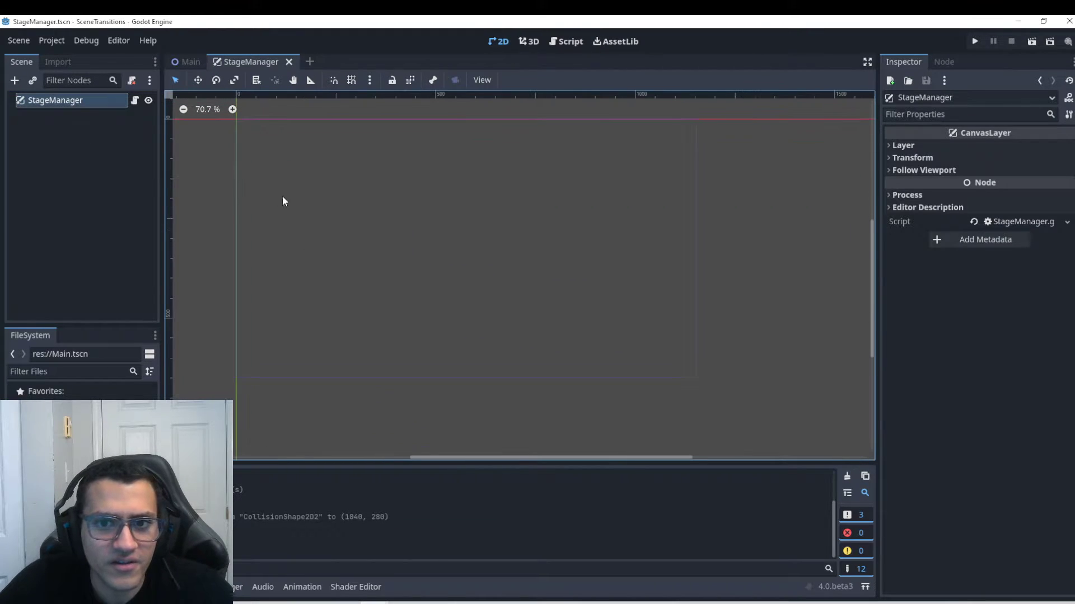
# Add a ColorRect under StageManager and stretch it to cover the screen area
pyautogui.click(14, 81)
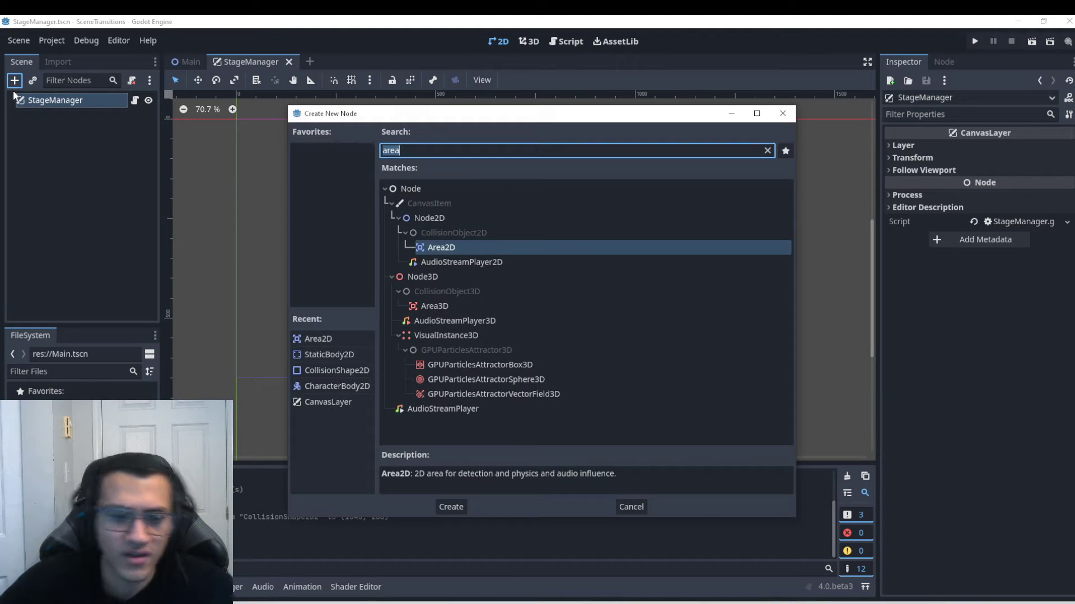
pyautogui.write('canv')
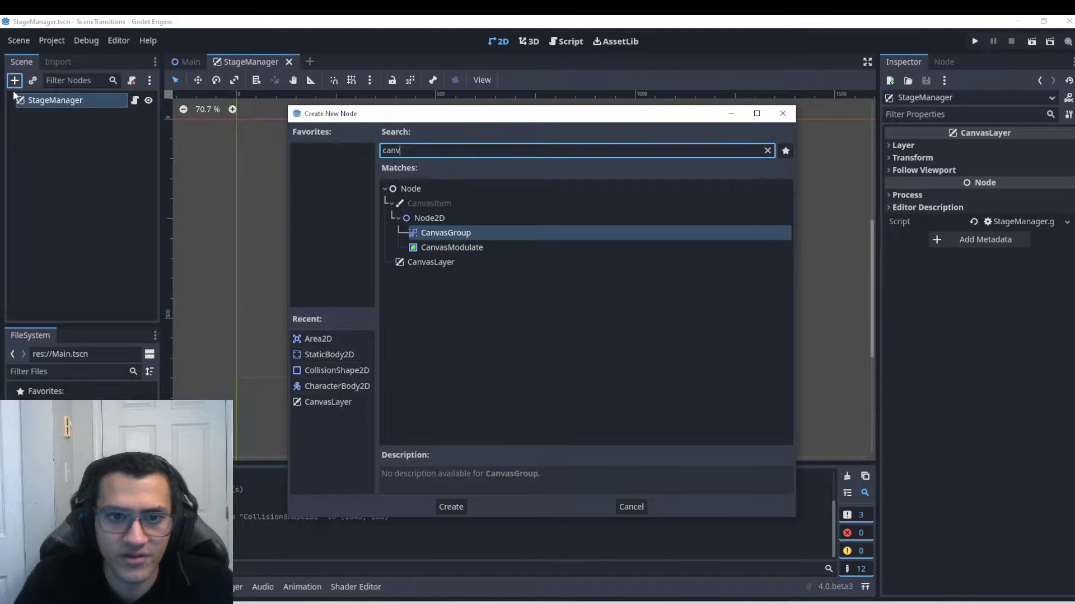
pyautogui.press('BackSpace')
pyautogui.press('BackSpace')
pyautogui.press('BackSpace')
pyautogui.press('BackSpace')
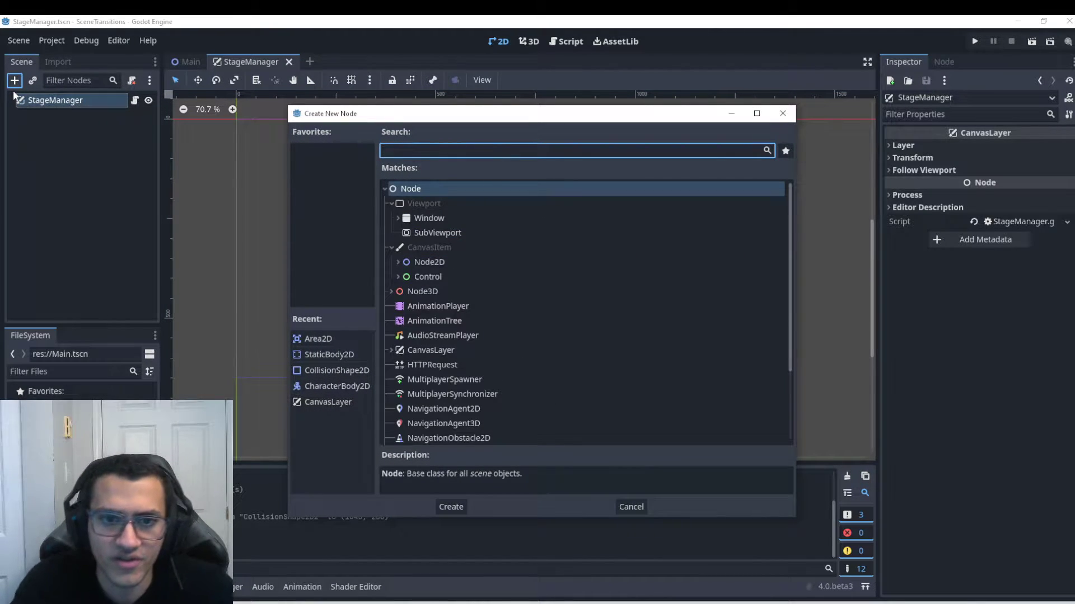
pyautogui.write('colo')
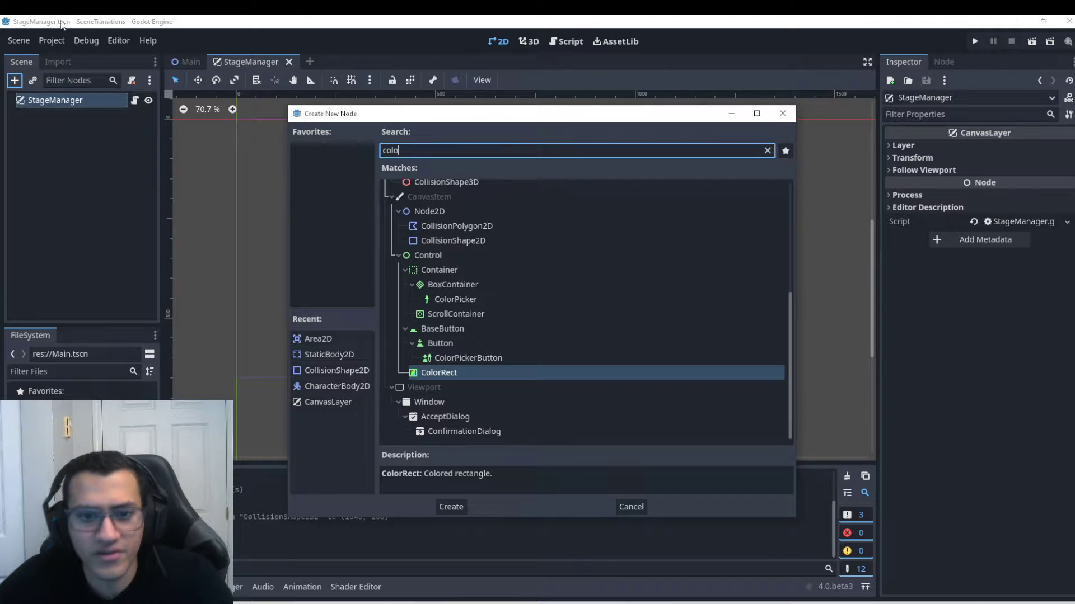
pyautogui.press('Return')
pyautogui.moveTo(257, 138); pyautogui.dragTo(705, 382)
# Set the ColorRect colour to black (000000) and save StageManager.tscn
pyautogui.click(1017, 147)
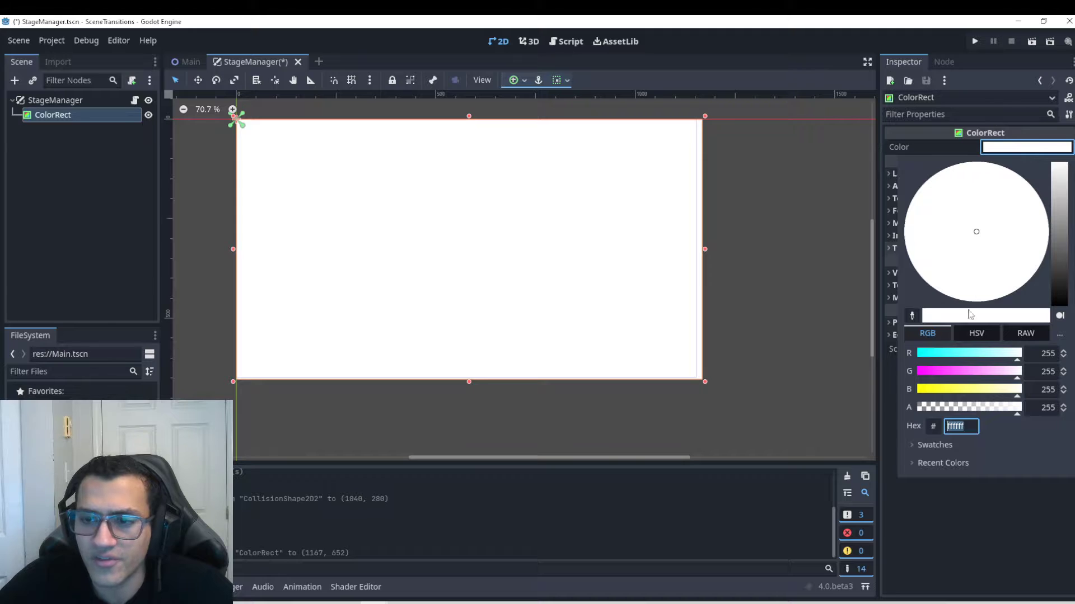
pyautogui.moveTo(1055, 287); pyautogui.dragTo(1055, 314)
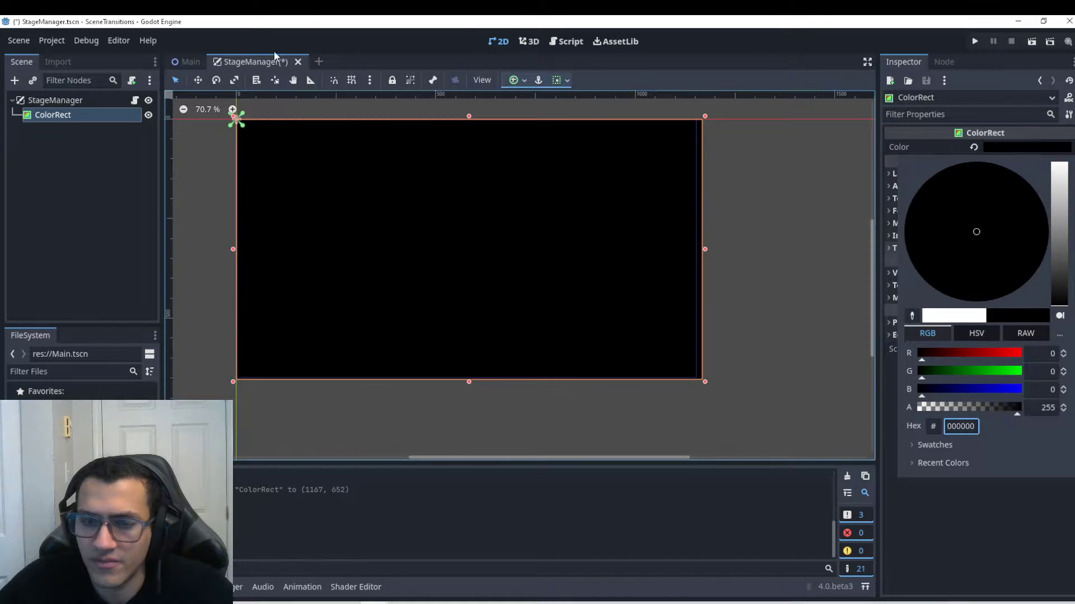
pyautogui.click(671, 236)
pyautogui.click(81, 107)
pyautogui.hotkey('ctrl', 's')
pyautogui.click(76, 112)
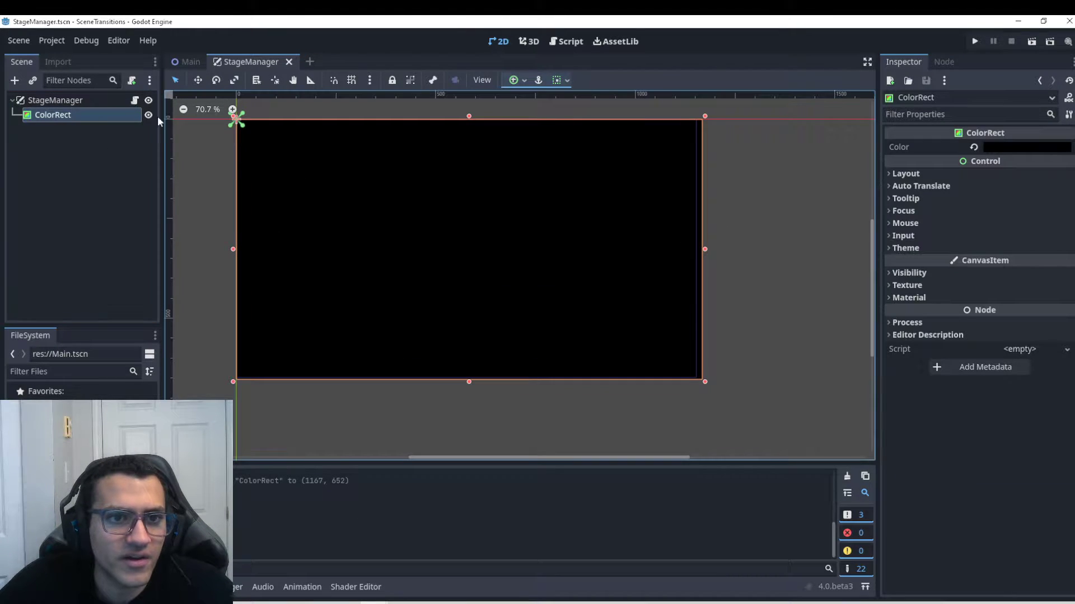
pyautogui.click(55, 99)
# Add an AnimationPlayer child node under StageManager
pyautogui.click(14, 80)
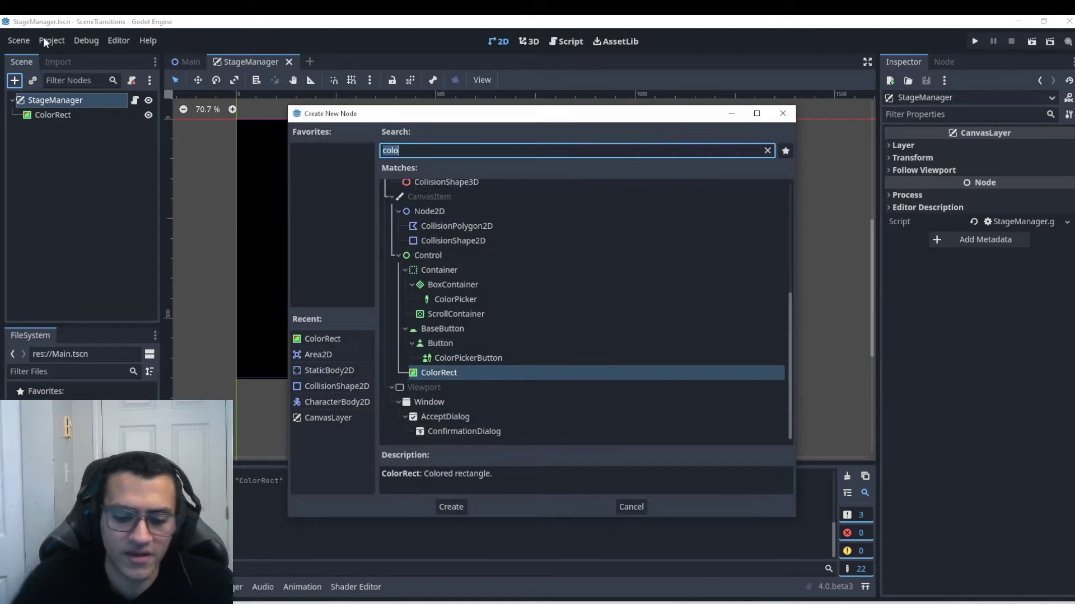
pyautogui.write('animate')
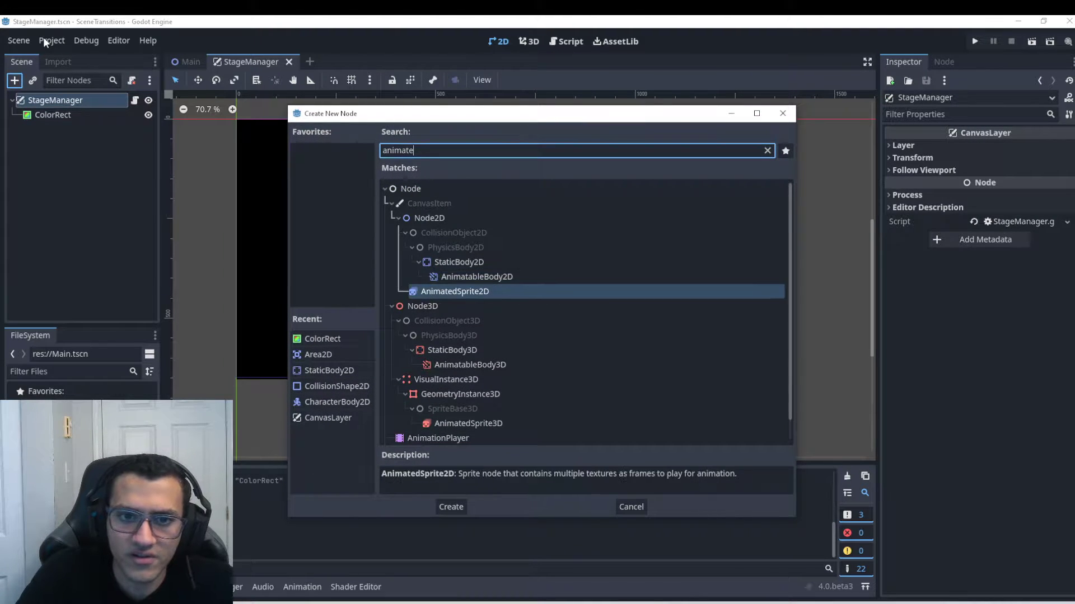
pyautogui.press('Down')
pyautogui.press('Down')
pyautogui.press('Down')
pyautogui.press('Down')
pyautogui.press('Down')
pyautogui.press('Return')
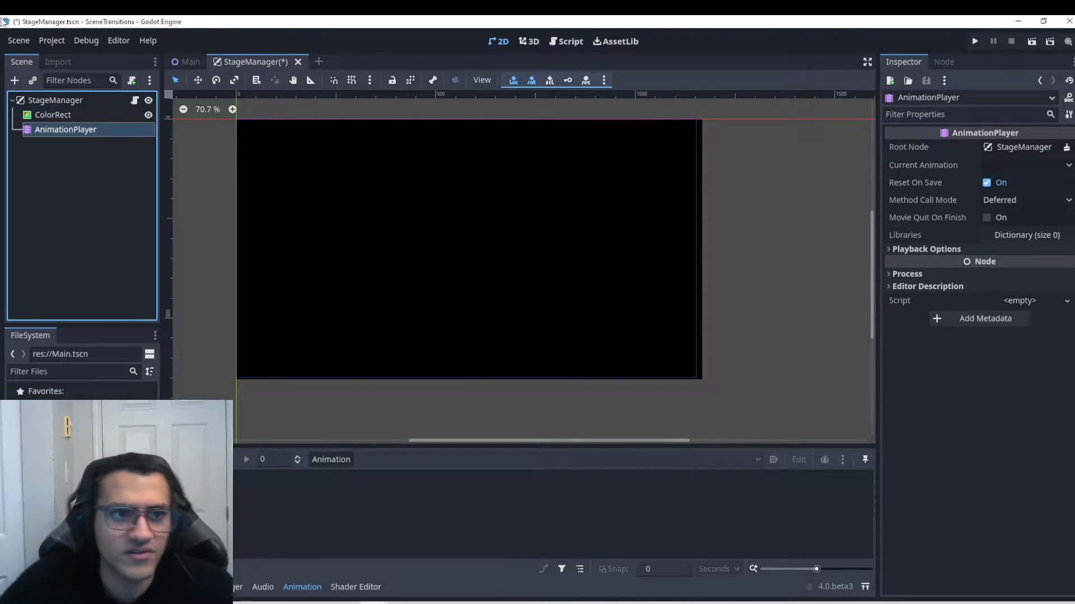
pyautogui.click(53, 100)
# Add a Label child under StageManager with the text 'Loading...'
pyautogui.click(14, 80)
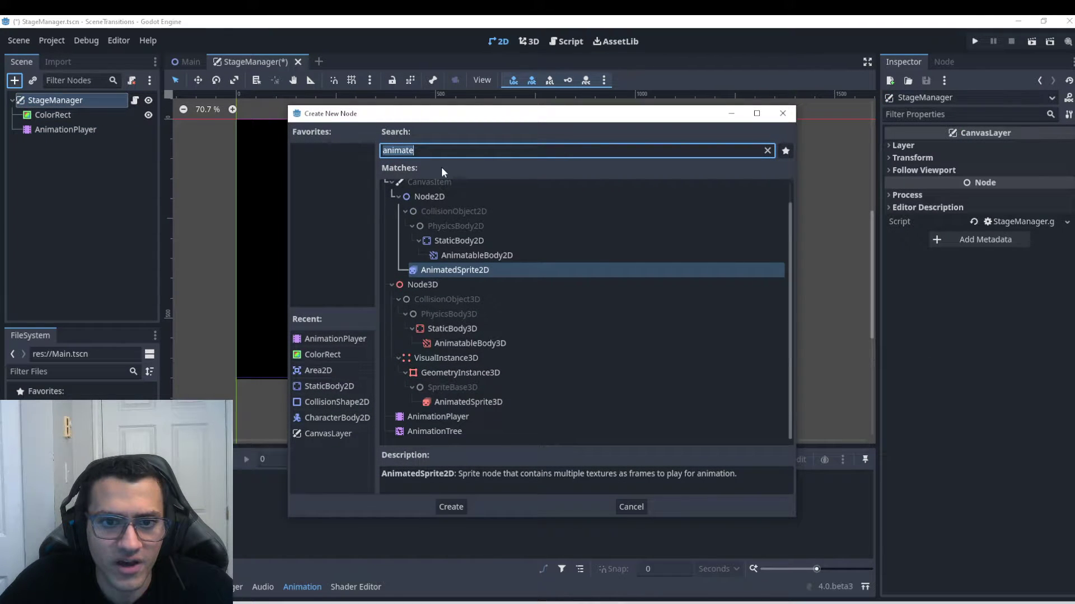
pyautogui.write('label')
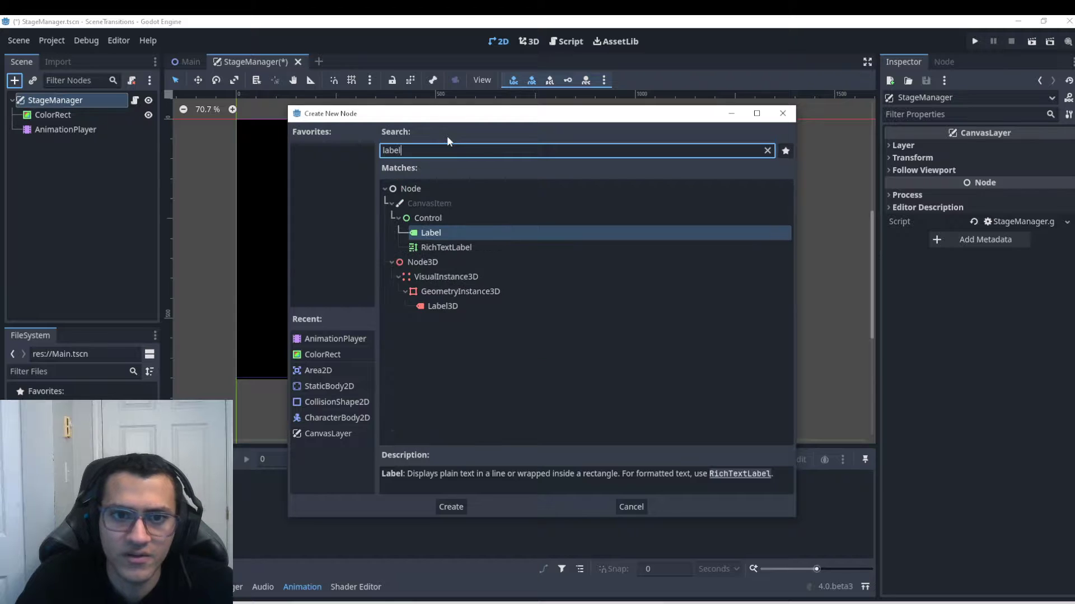
pyautogui.press('Return')
pyautogui.click(1050, 177)
pyautogui.write('Loading...')
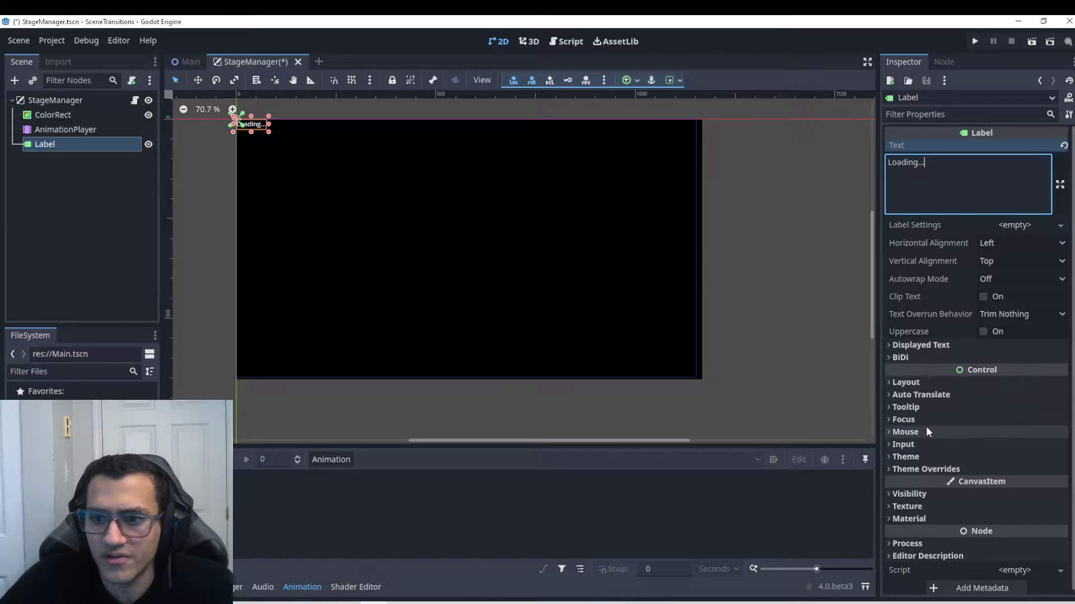
# Inspect the Label's Texture, Theme and Layout property sections
pyautogui.click(923, 508)
pyautogui.click(923, 509)
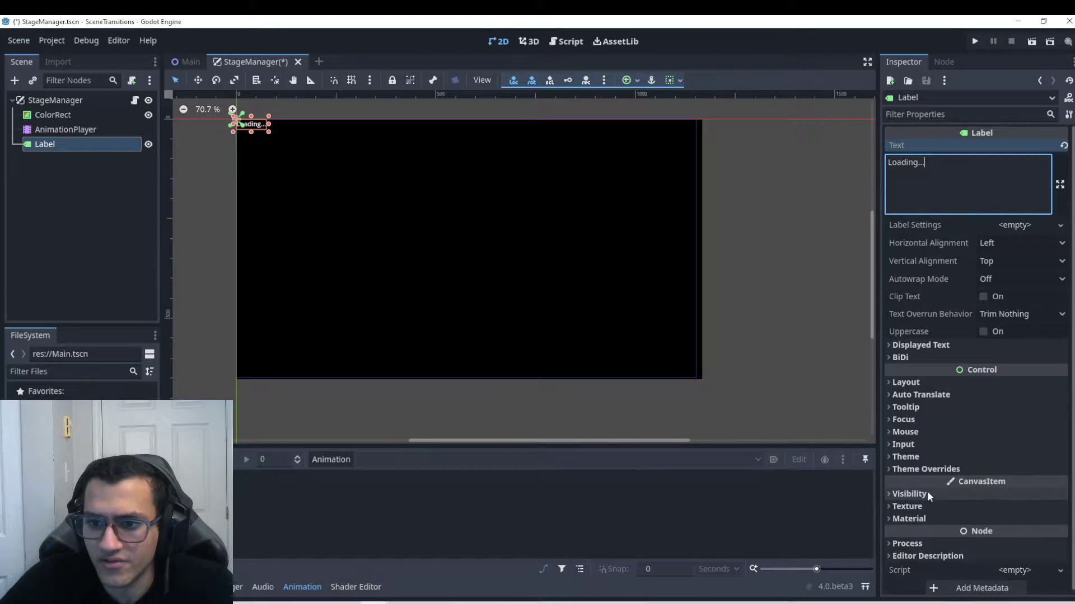
pyautogui.click(918, 453)
pyautogui.click(918, 453)
pyautogui.click(918, 379)
pyautogui.click(918, 379)
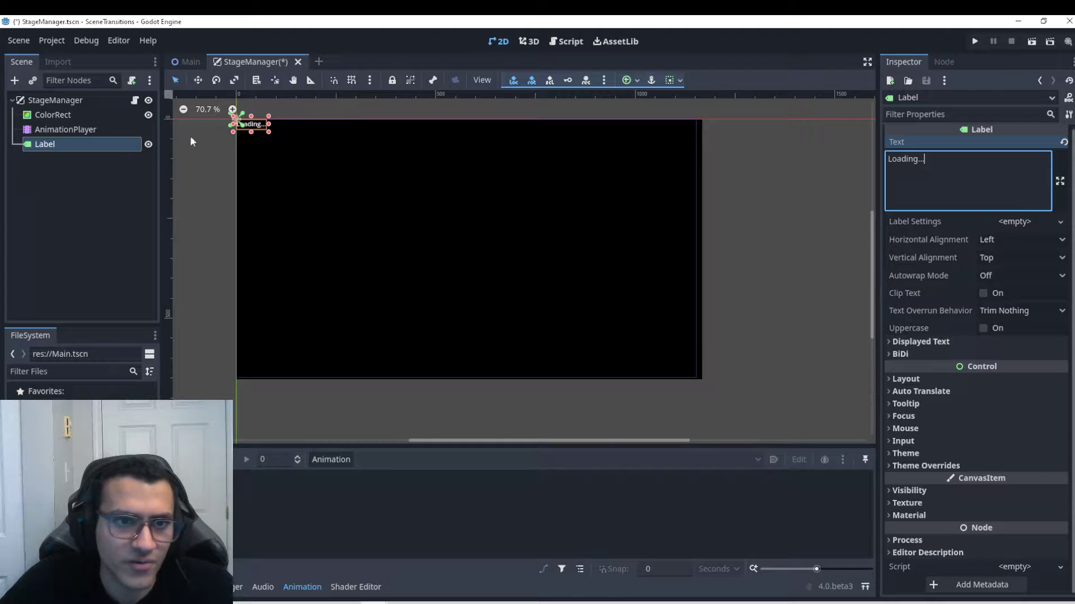
# Move the Loading... label near screen centre, centre it horizontally and vertically, and save
pyautogui.moveTo(312, 149); pyautogui.dragTo(438, 205)
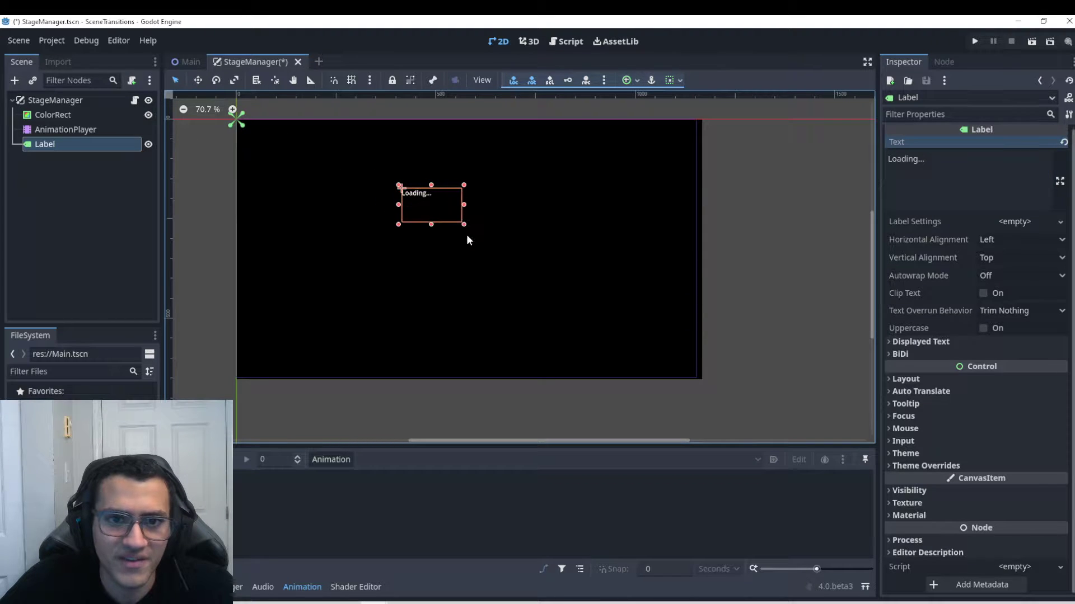
pyautogui.click(1019, 243)
pyautogui.click(1002, 271)
pyautogui.click(1013, 257)
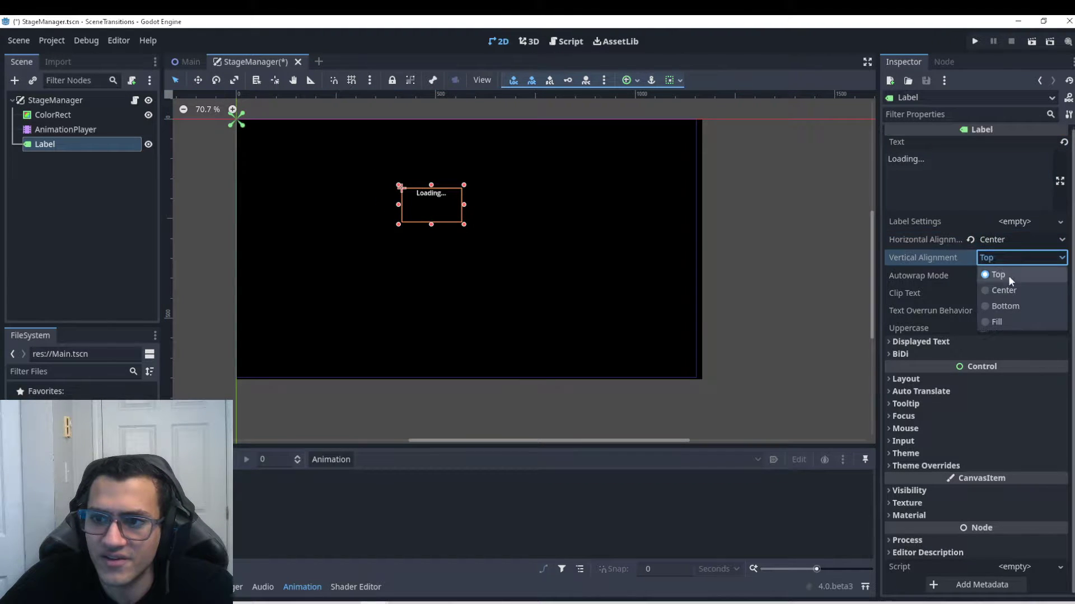
pyautogui.click(1001, 288)
pyautogui.hotkey('ctrl', 's')
# Test-run the project, then clear the template code from StageManager.gd
pyautogui.click(975, 41)
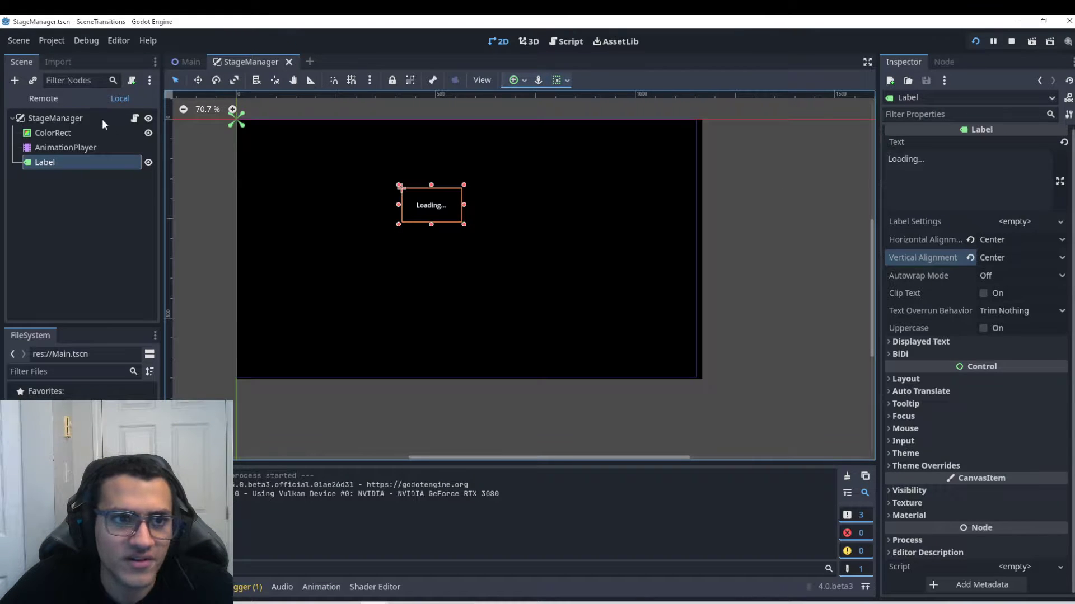
pyautogui.click(134, 118)
pyautogui.moveTo(336, 223); pyautogui.dragTo(305, 132)
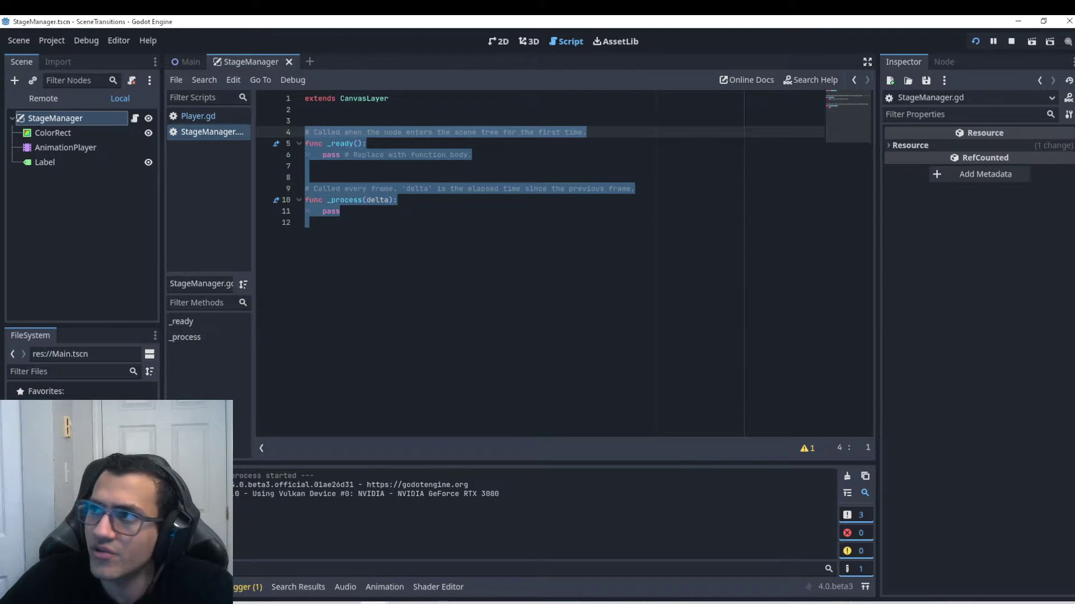
pyautogui.moveTo(336, 222); pyautogui.dragTo(270, 120)
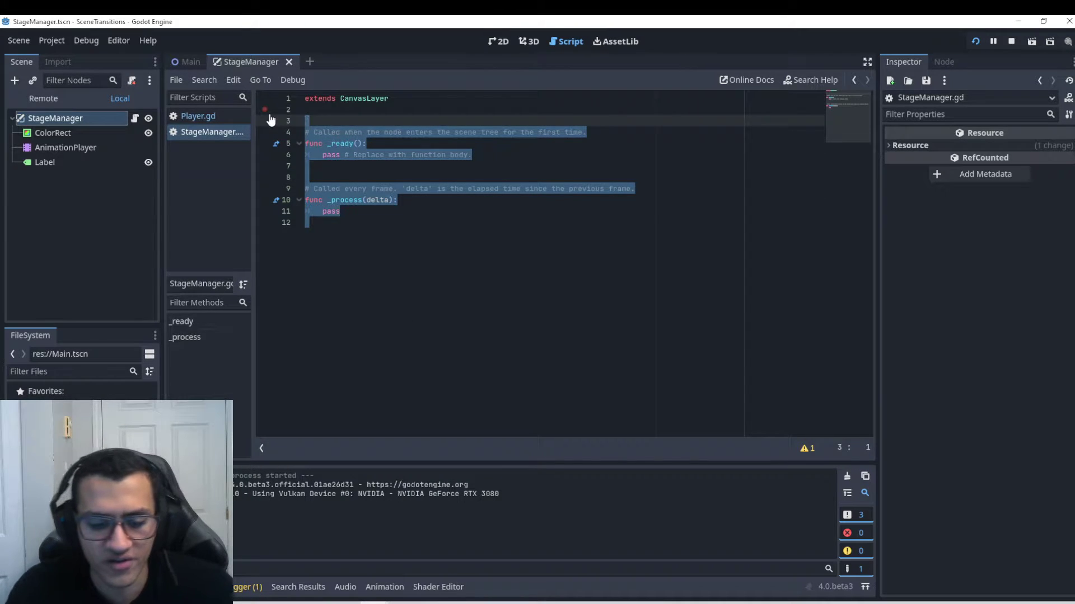
pyautogui.press('BackSpace')
# Add constants MAIN and MAIN2 for res://Main.tscn and res://Main2.tscn
pyautogui.press('Return')
pyautogui.write('const MAIN')
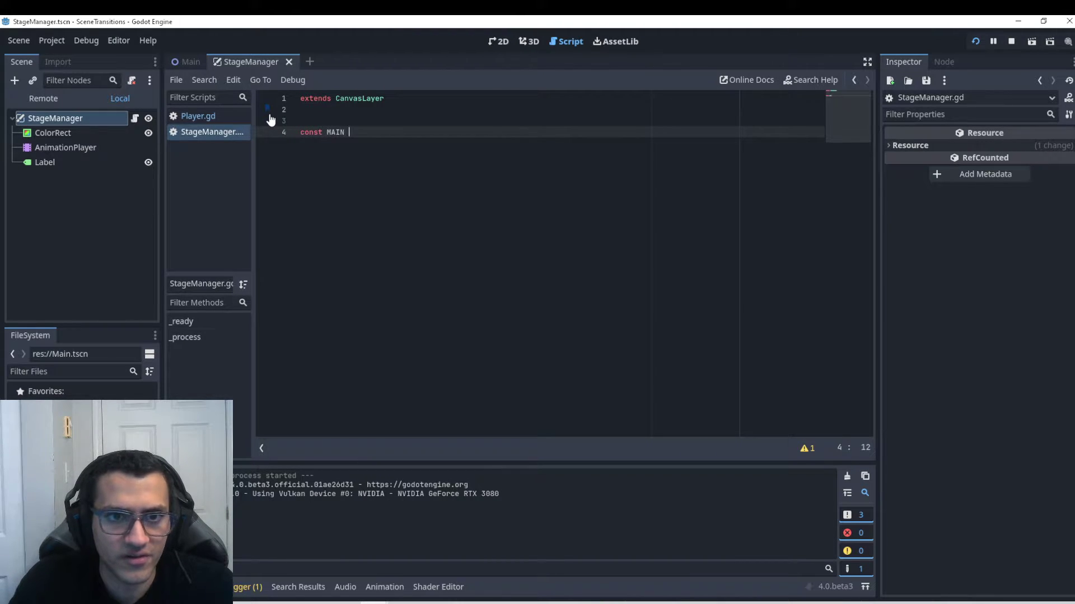
pyautogui.write(' = preload')
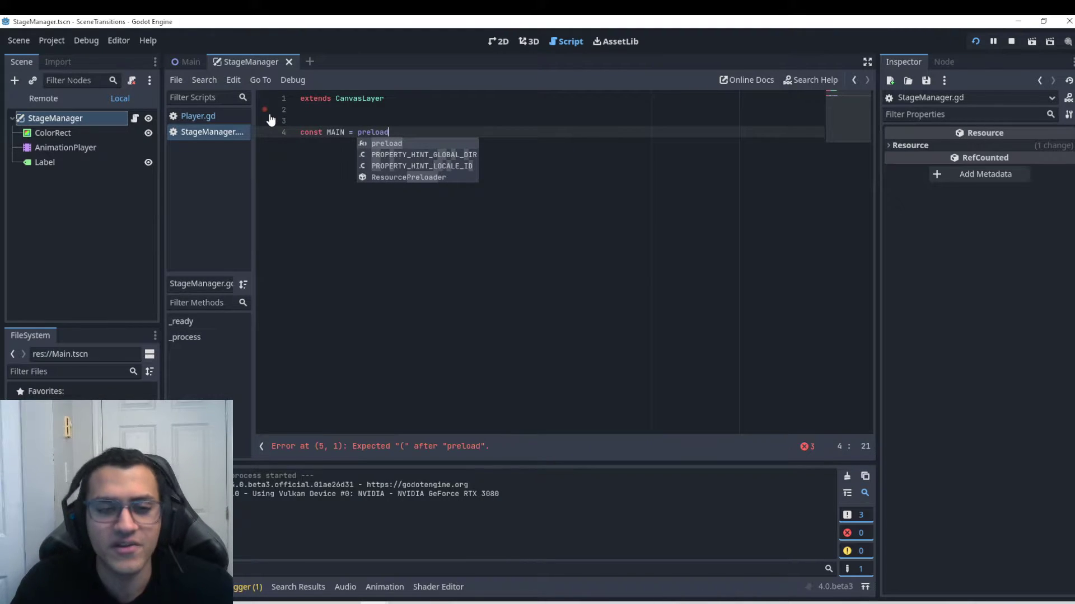
pyautogui.write('(')
pyautogui.press('Return')
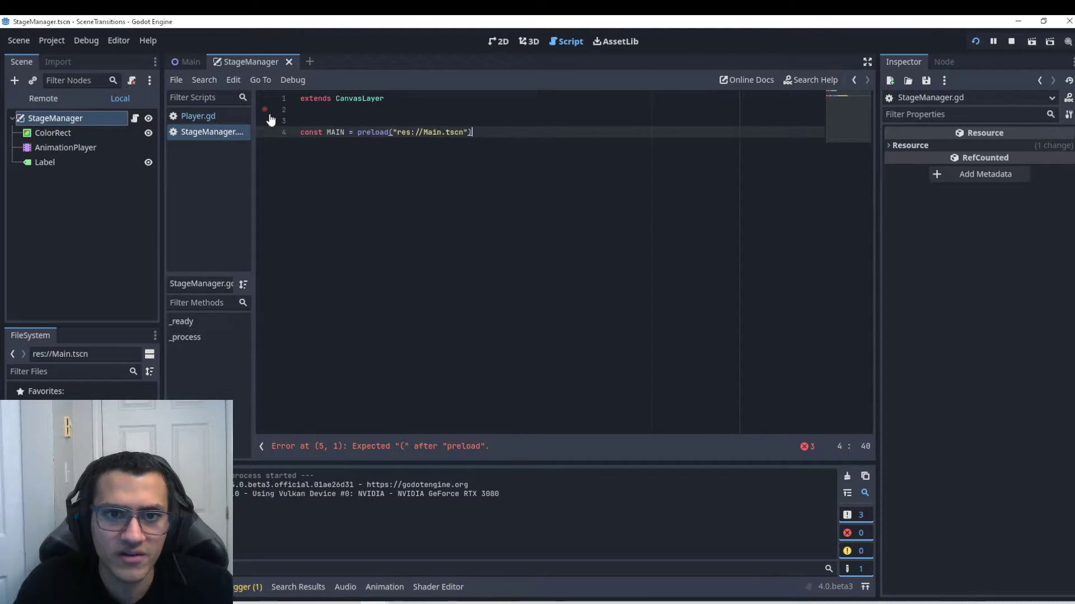
pyautogui.press('Return')
pyautogui.write('const MAI')
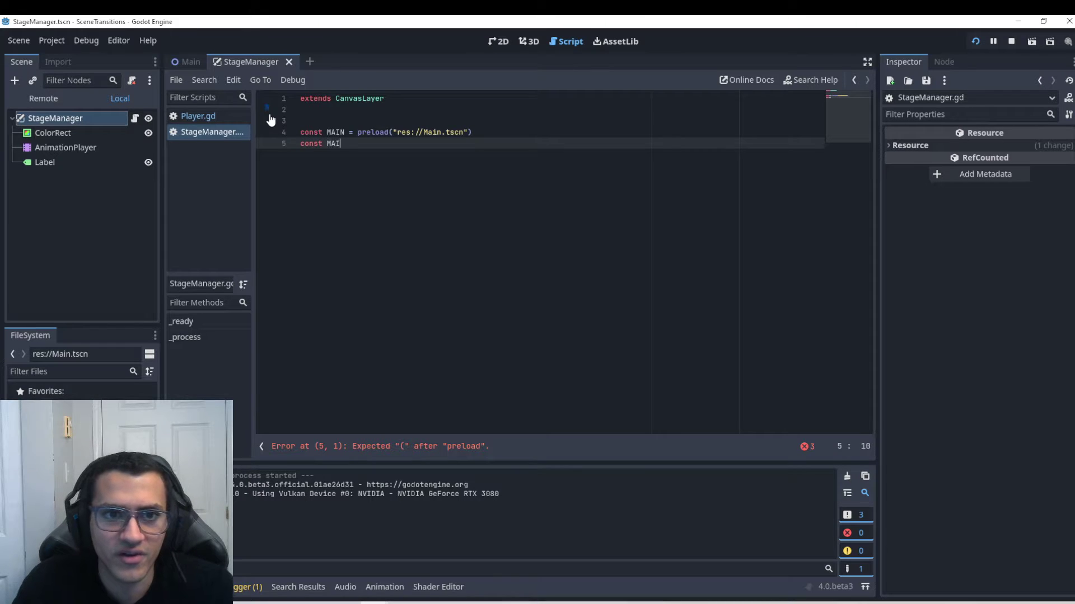
pyautogui.write('N2 = preload(')
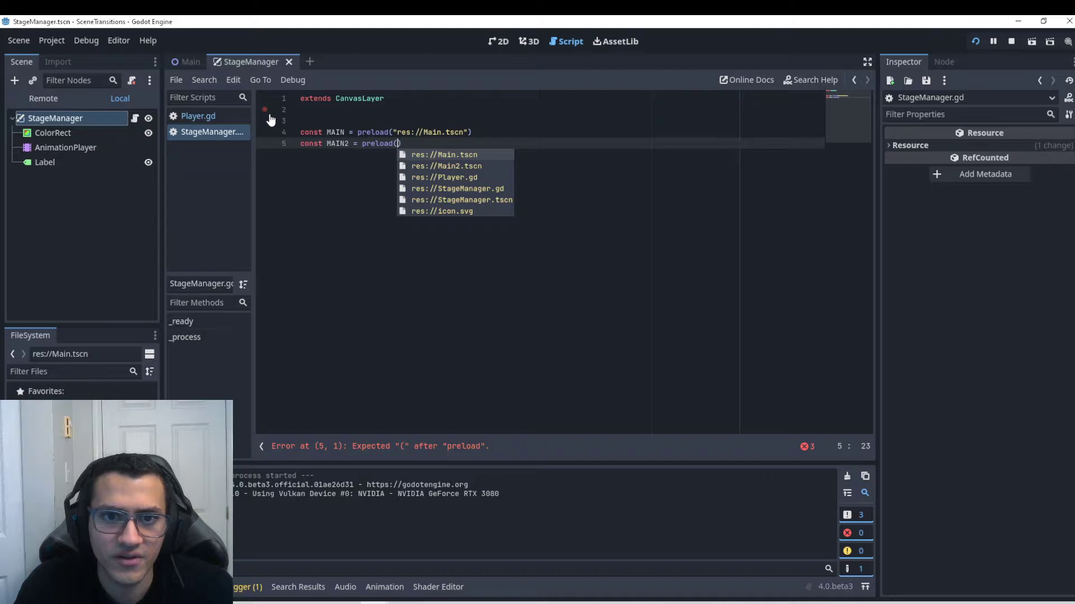
pyautogui.press('Down')
pyautogui.press('Return')
pyautogui.press('Return')
pyautogui.press('Return')
pyautogui.press('Return')
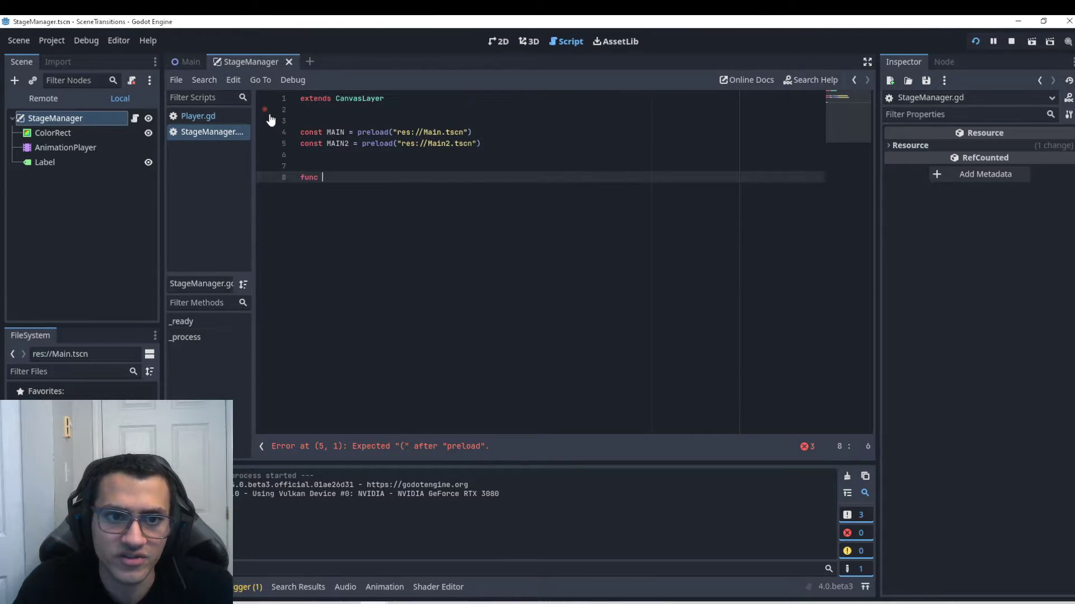
# Declare the function changeStage(stage_path)
pyautogui.press('BackSpace')
pyautogui.press('BackSpace')
pyautogui.press('BackSpace')
pyautogui.press('BackSpace')
pyautogui.press('BackSpace')
pyautogui.press('BackSpace')
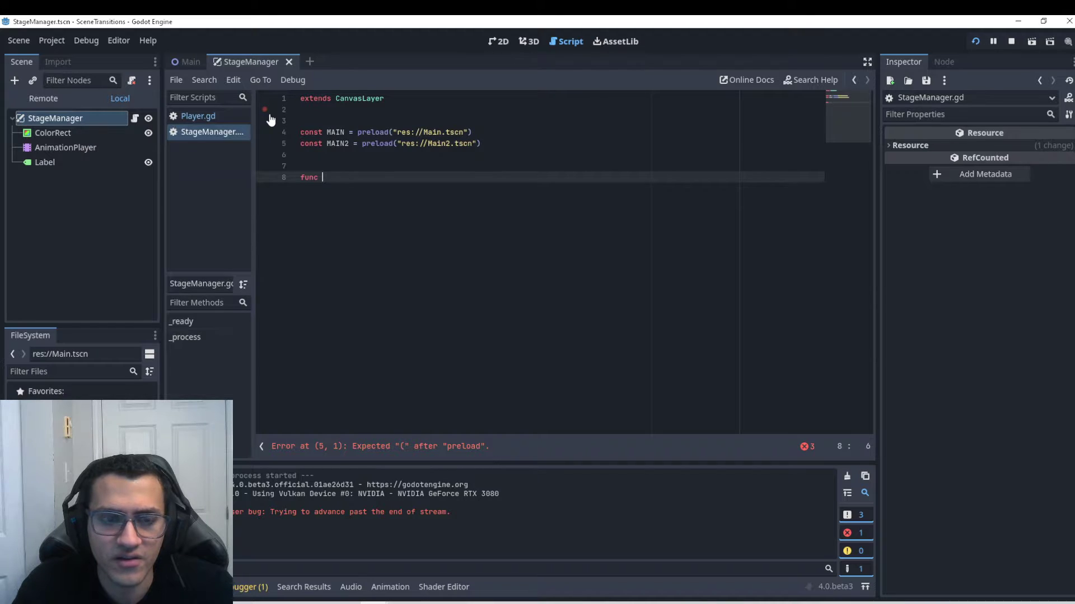
pyautogui.write('change_')
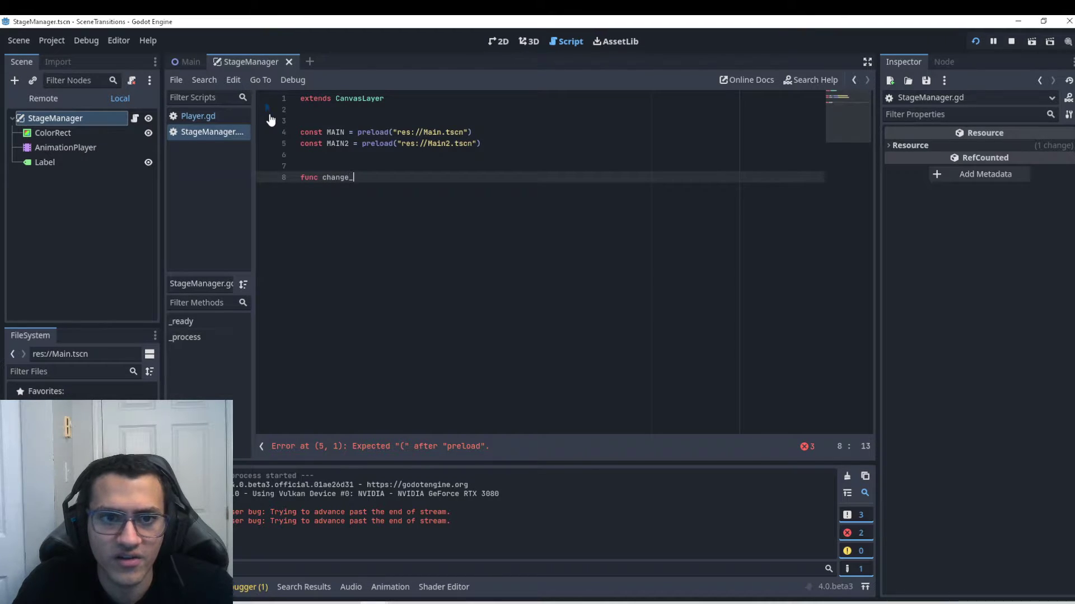
pyautogui.write('st')
pyautogui.press('BackSpace')
pyautogui.press('BackSpace')
pyautogui.press('BackSpace')
pyautogui.write('Stage(')
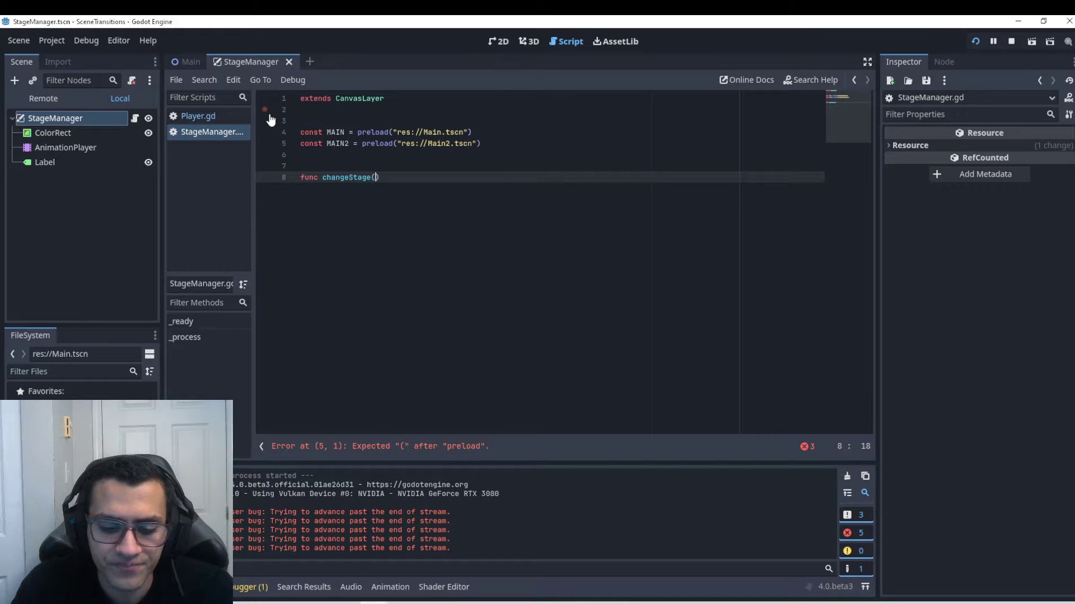
pyautogui.write('stage_path)')
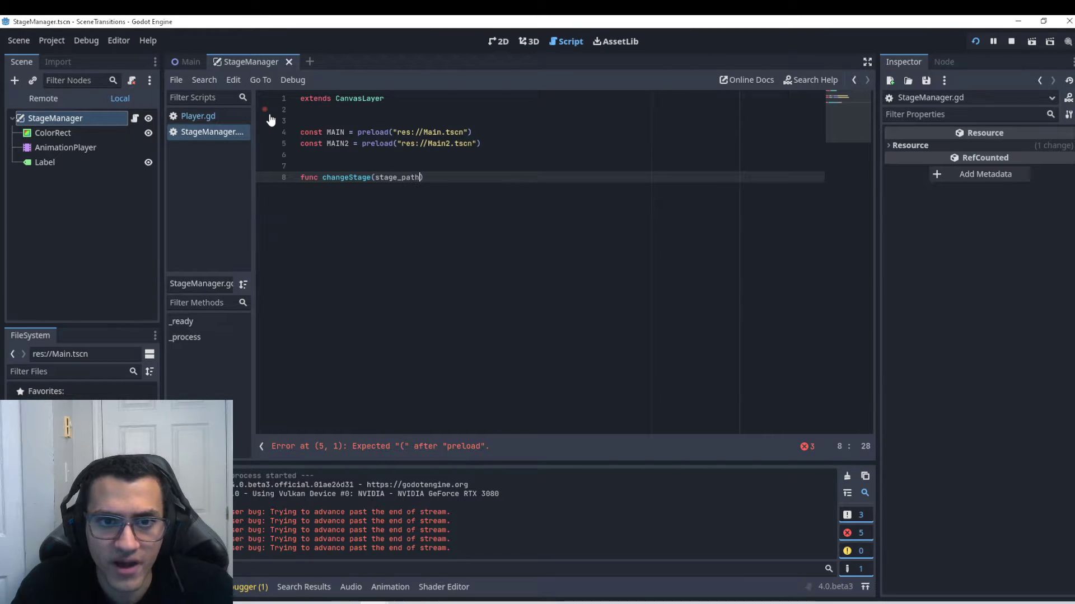
pyautogui.write(':')
pyautogui.press('Return')
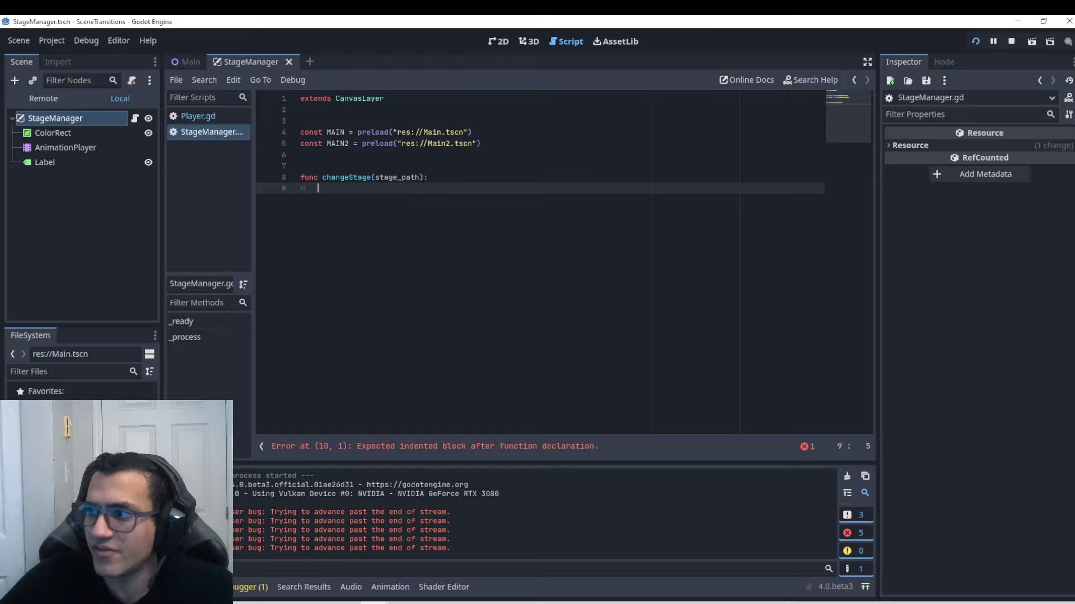
# Make changeStage call get_tree().change_scene_to_file(stage_path)
pyautogui.write('_tree().ge')
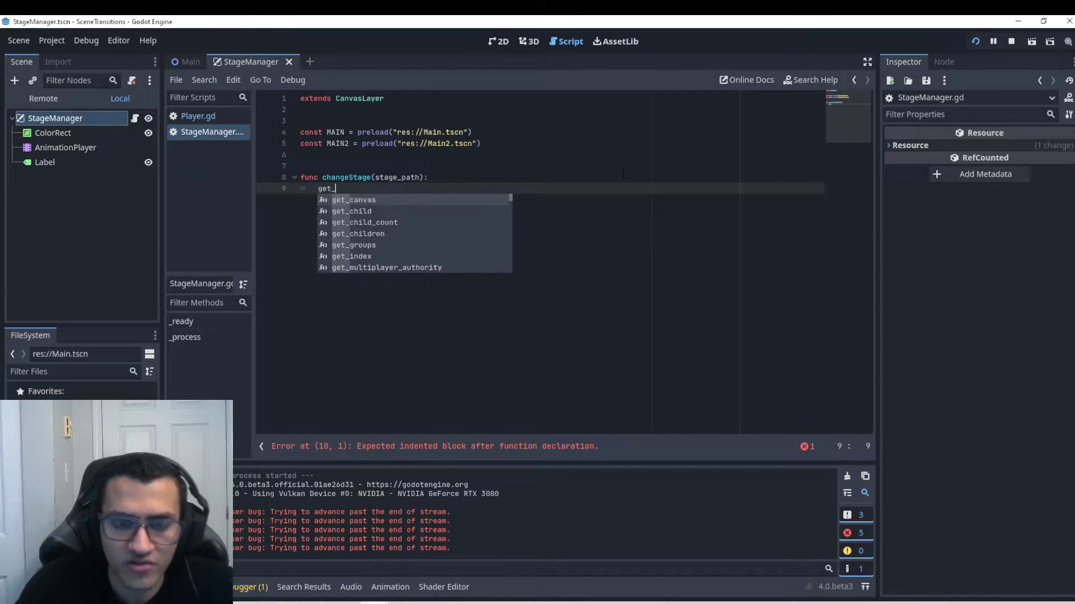
pyautogui.press('BackSpace')
pyautogui.press('BackSpace')
pyautogui.write('change')
pyautogui.press('Return')
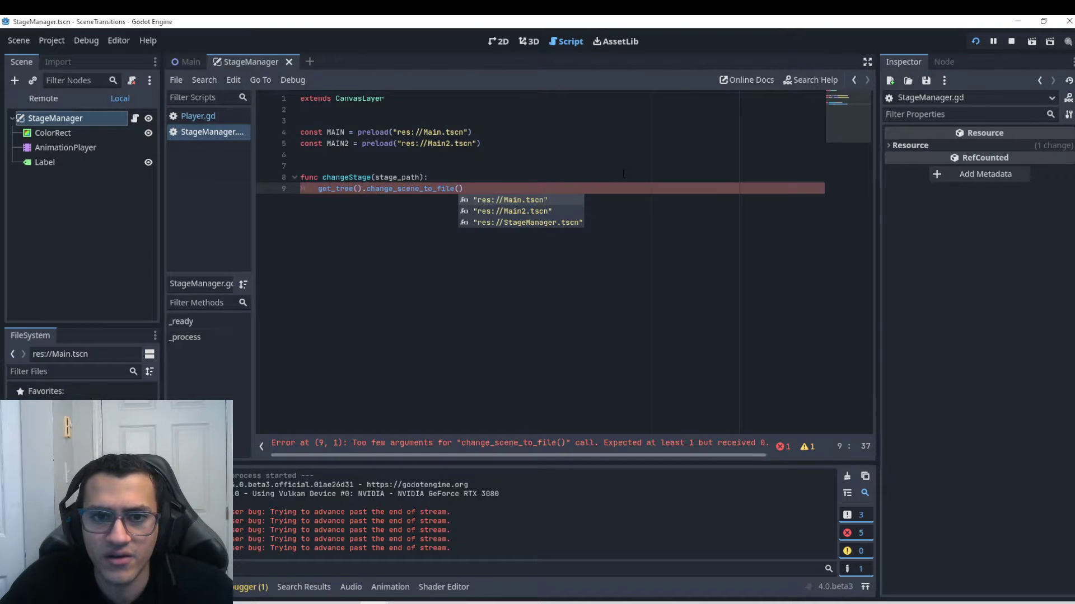
pyautogui.write('stage_path')
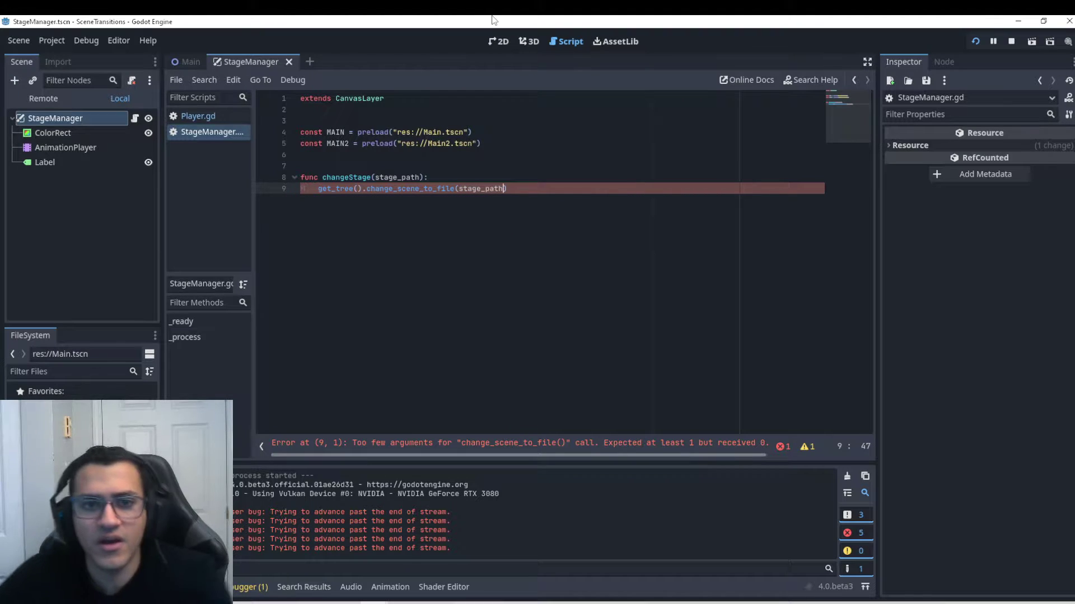
# Remove preload from the MAIN and MAIN2 lines so they hold plain scene paths
pyautogui.doubleClick(371, 133)
pyautogui.press('BackSpace')
pyautogui.doubleClick(375, 143)
pyautogui.press('BackSpace')
pyautogui.moveTo(375, 189); pyautogui.dragTo(507, 189)
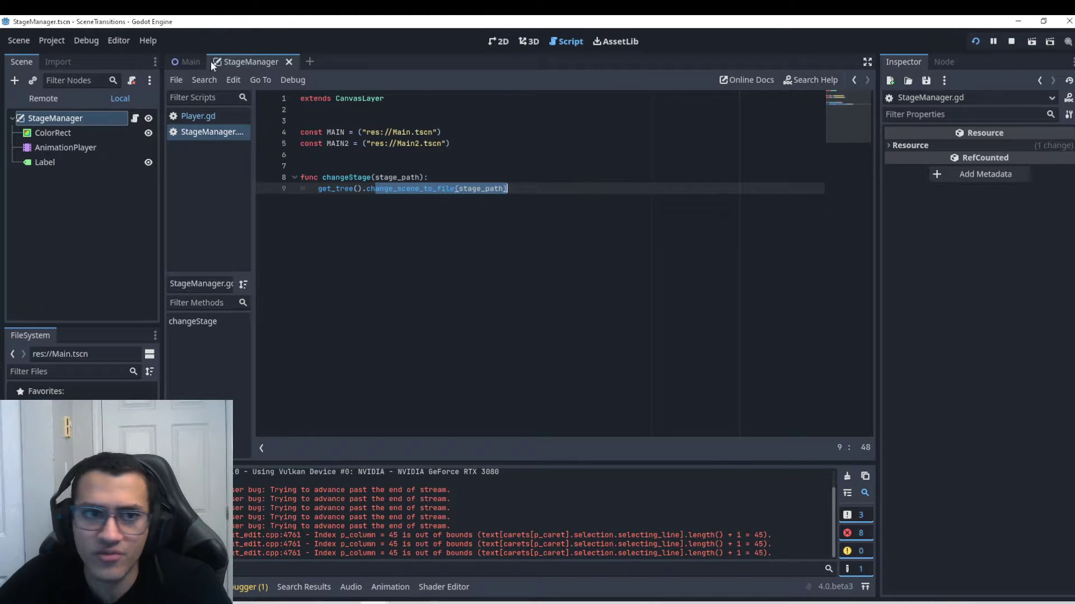
# Attach a newly created script to the Door node in the Main scene
pyautogui.click(334, 166)
pyautogui.doubleClick(336, 178)
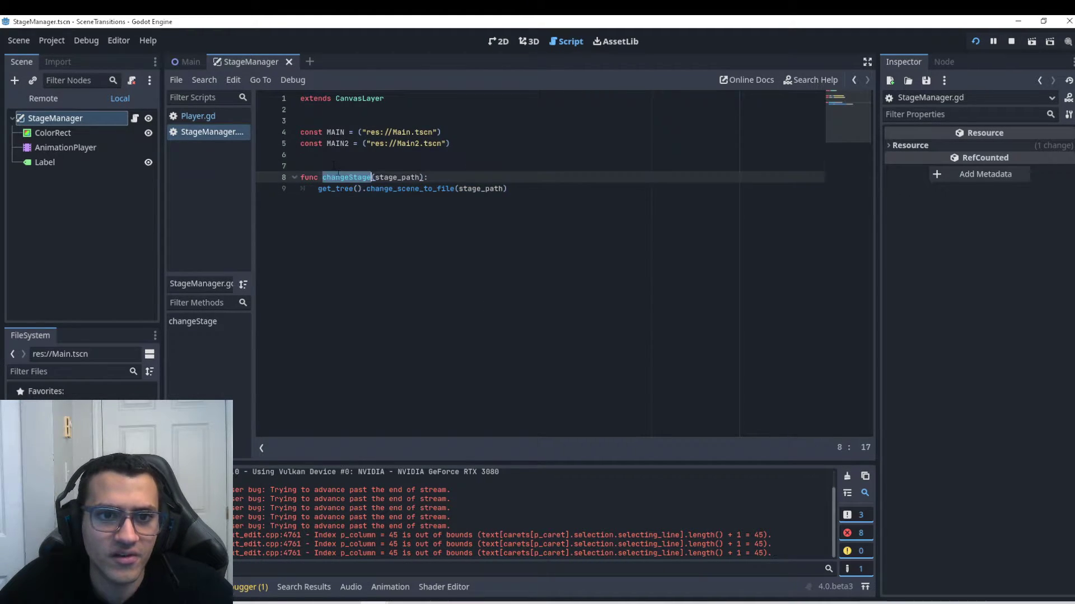
pyautogui.click(184, 62)
pyautogui.click(69, 190)
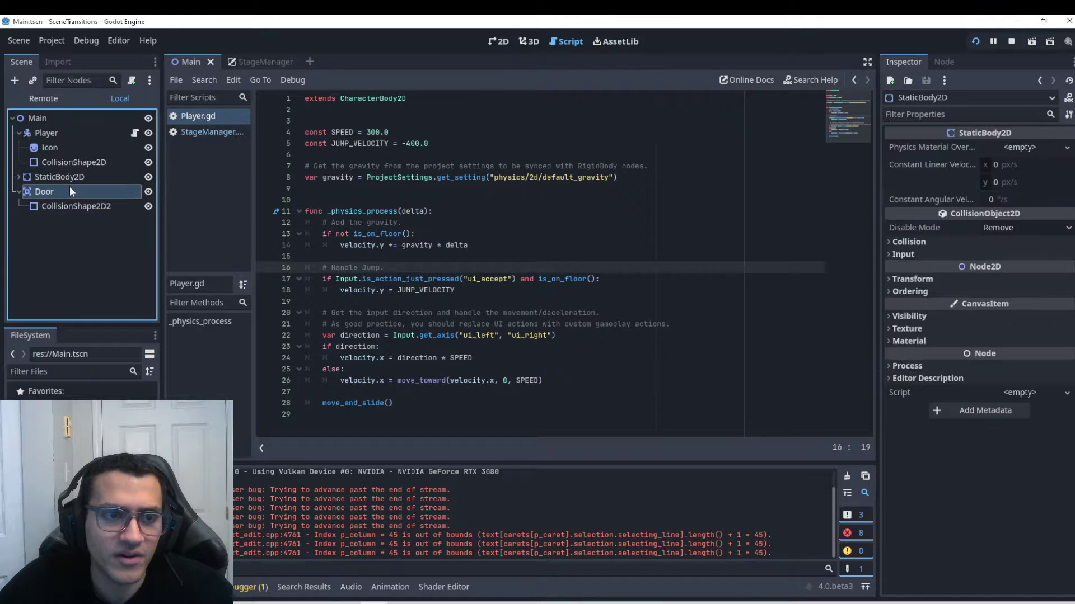
pyautogui.click(132, 80)
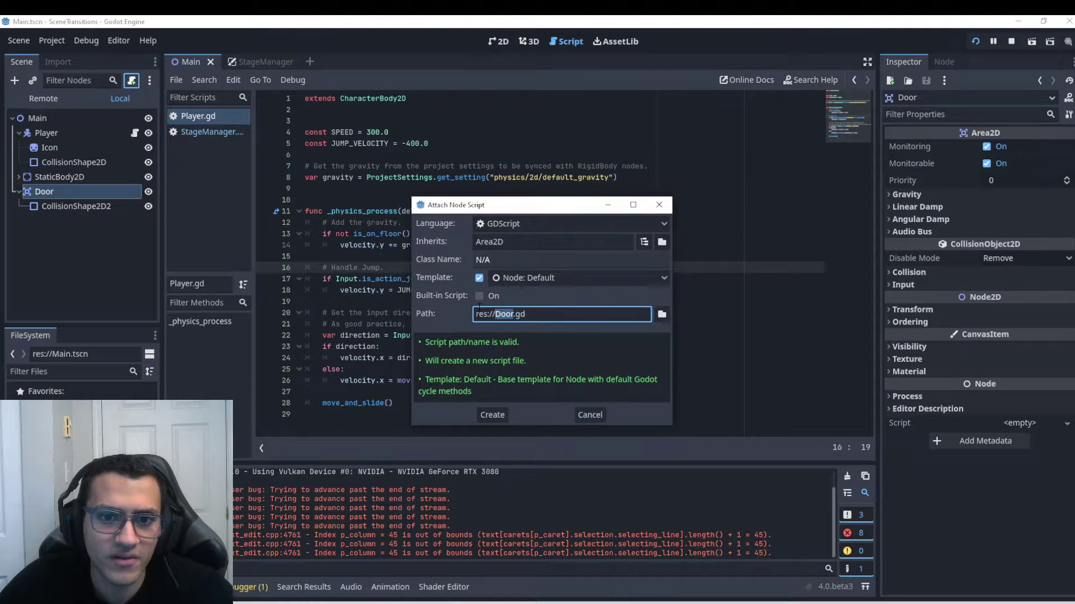
pyautogui.click(500, 444)
pyautogui.click(498, 41)
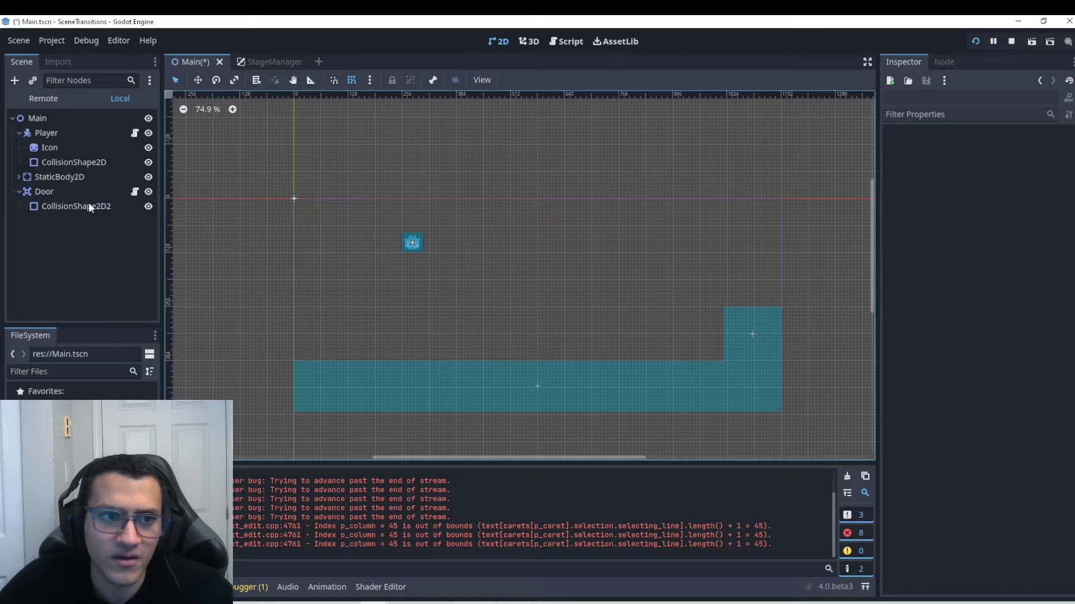
# Connect Door's body_entered signal to _on_body_entered in the Door script
pyautogui.click(943, 61)
pyautogui.doubleClick(958, 192)
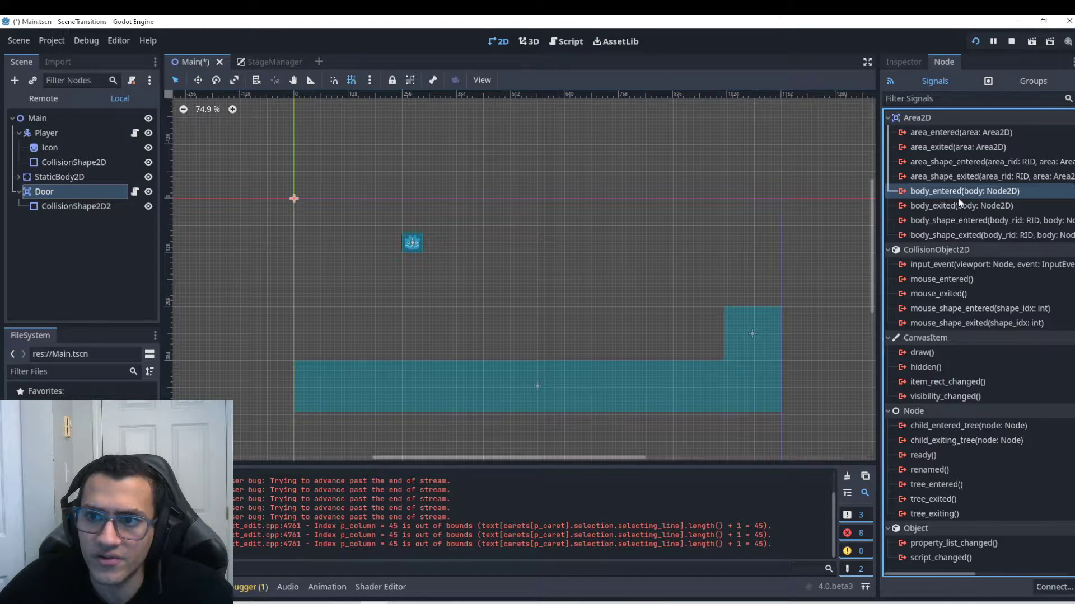
pyautogui.click(480, 451)
pyautogui.click(69, 192)
pyautogui.doubleClick(958, 191)
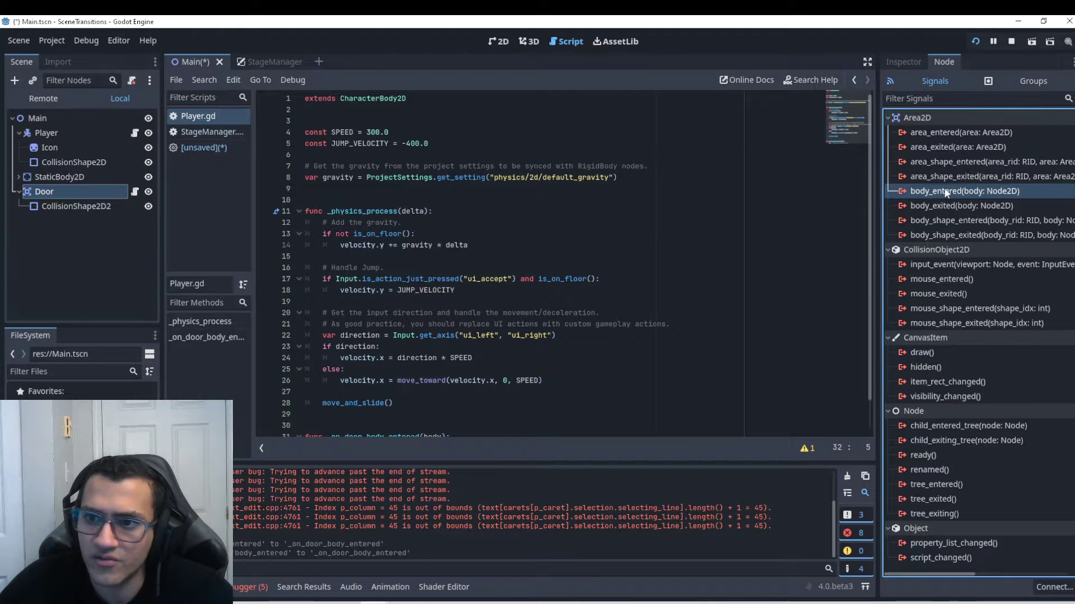
pyautogui.click(428, 334)
pyautogui.click(480, 450)
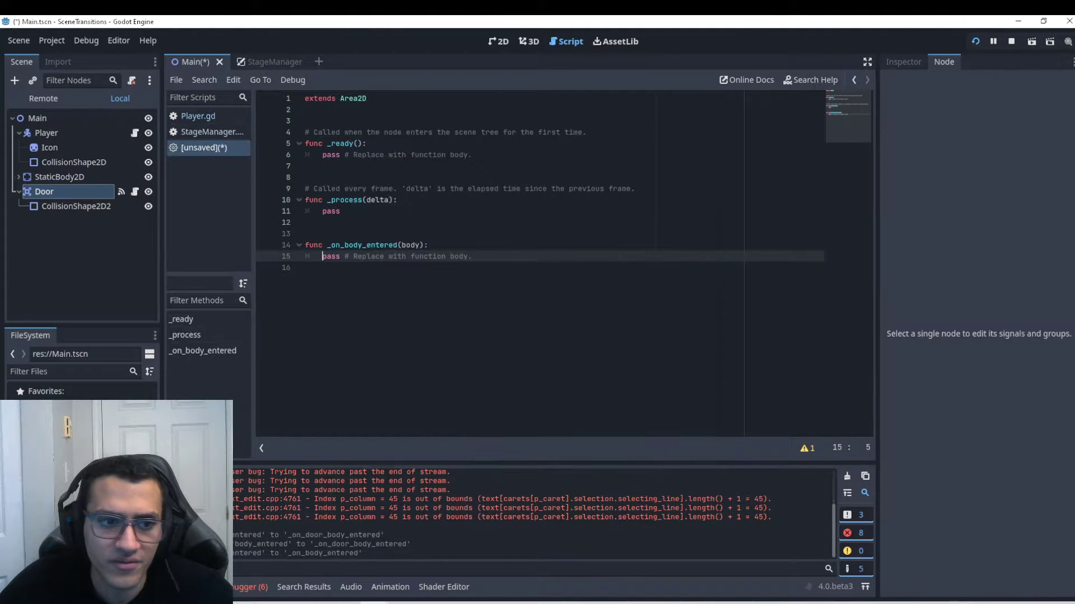
# Delete the selected files and return to the 2D view
pyautogui.press('Delete')
pyautogui.click(452, 337)
pyautogui.click(498, 41)
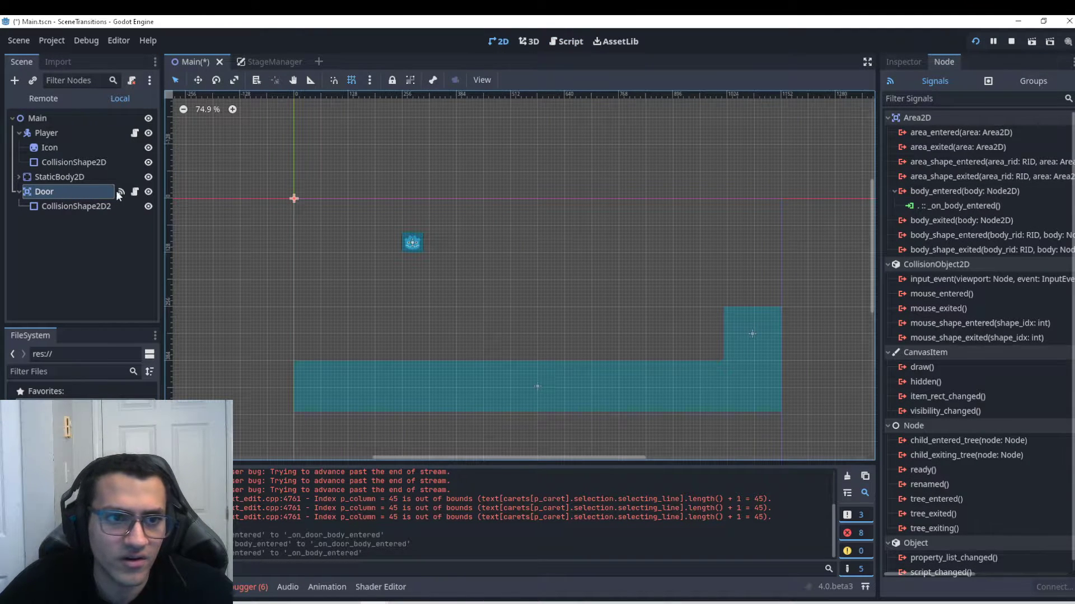
# Replace pass in the Door script with the condition if body.name == "Player":
pyautogui.click(135, 192)
pyautogui.moveTo(323, 256); pyautogui.dragTo(314, 267)
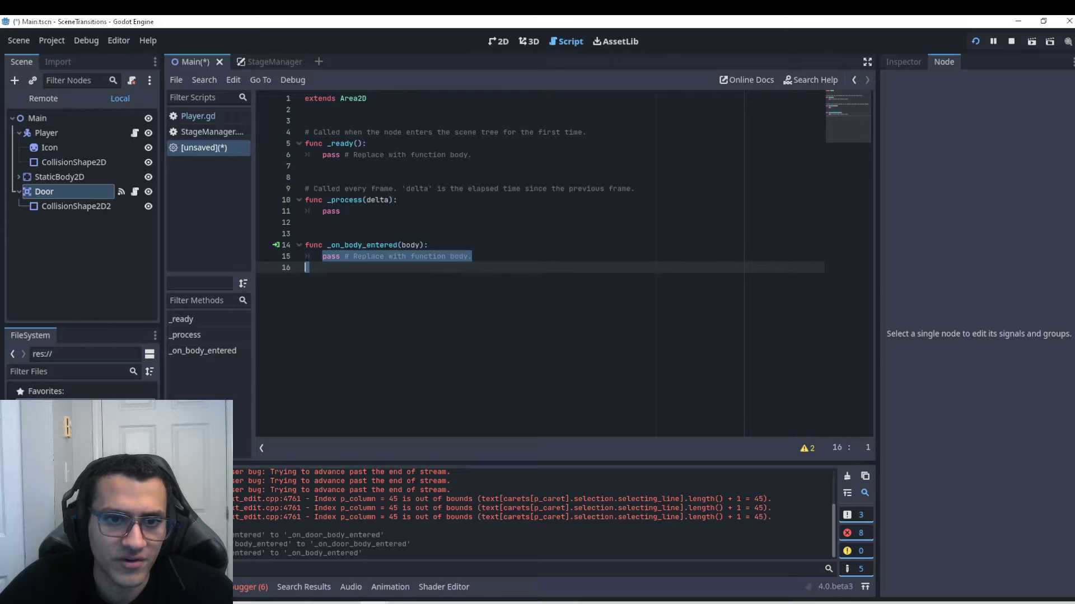
pyautogui.write('if bod')
pyautogui.press('Return')
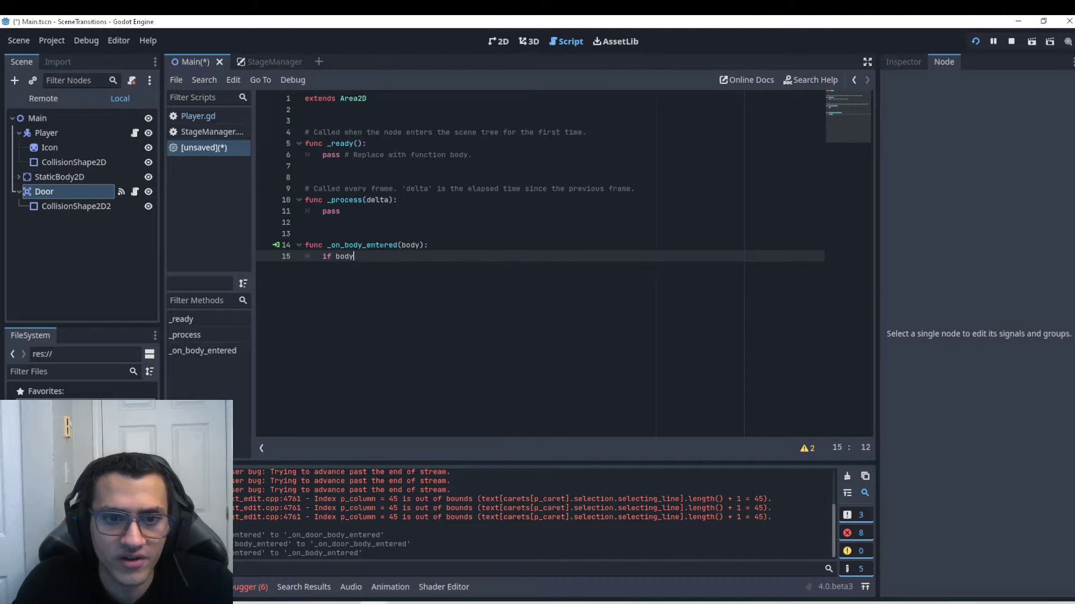
pyautogui.hotkey('ctrl', 'BackSpace')
pyautogui.write('name == "Player"')
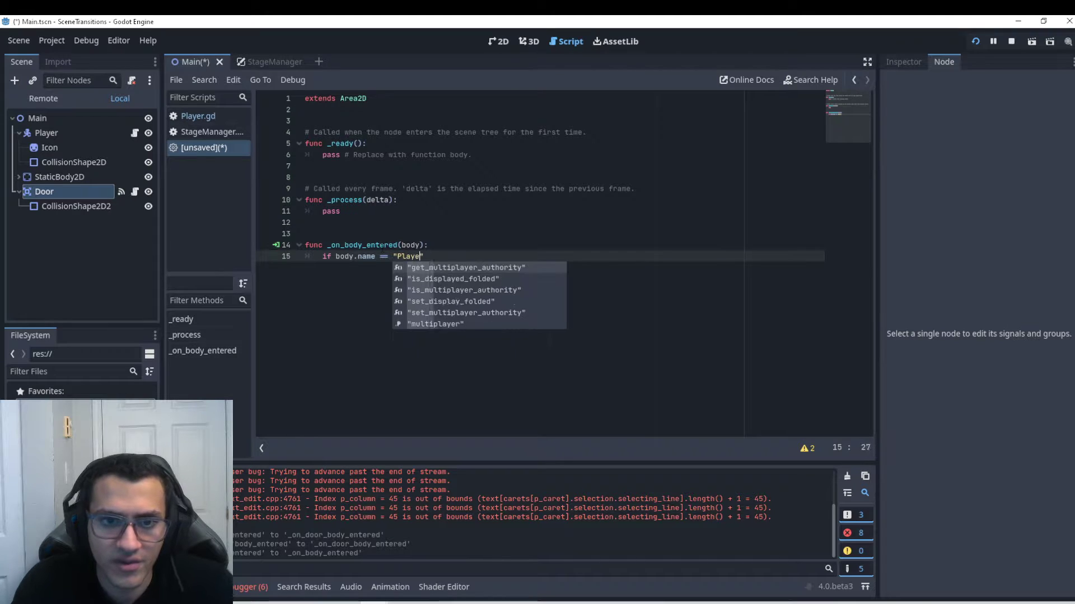
pyautogui.write(':')
pyautogui.press('Return')
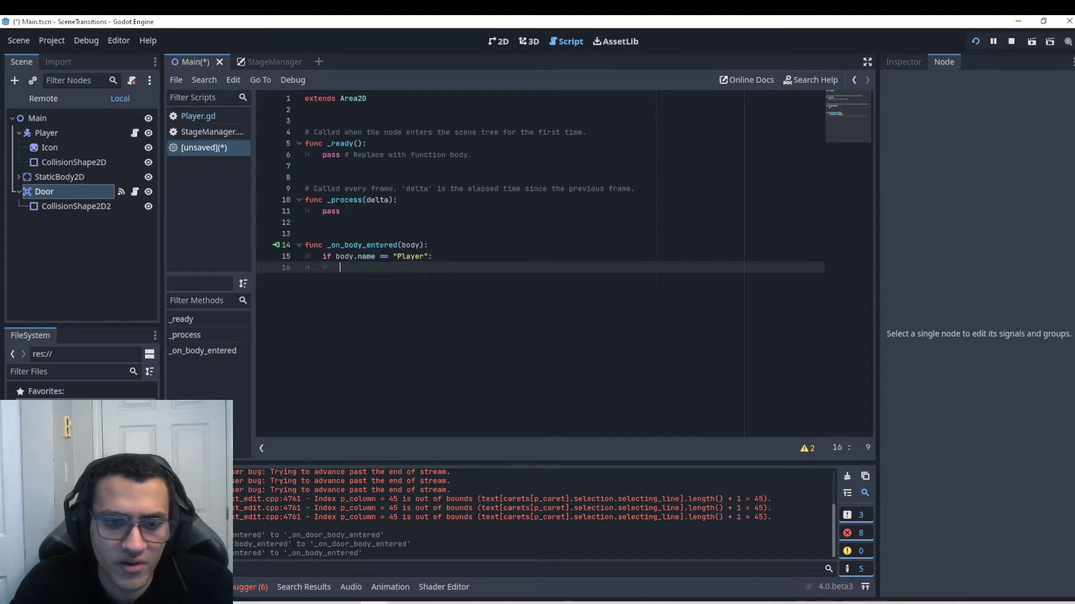
# Under the condition, call StageManager.changeStage(StageManager.MAIN), then go back to StageManager.gd
pyautogui.hotkey('ctrl', 'BackSpace')
pyautogui.write('StageManager.')
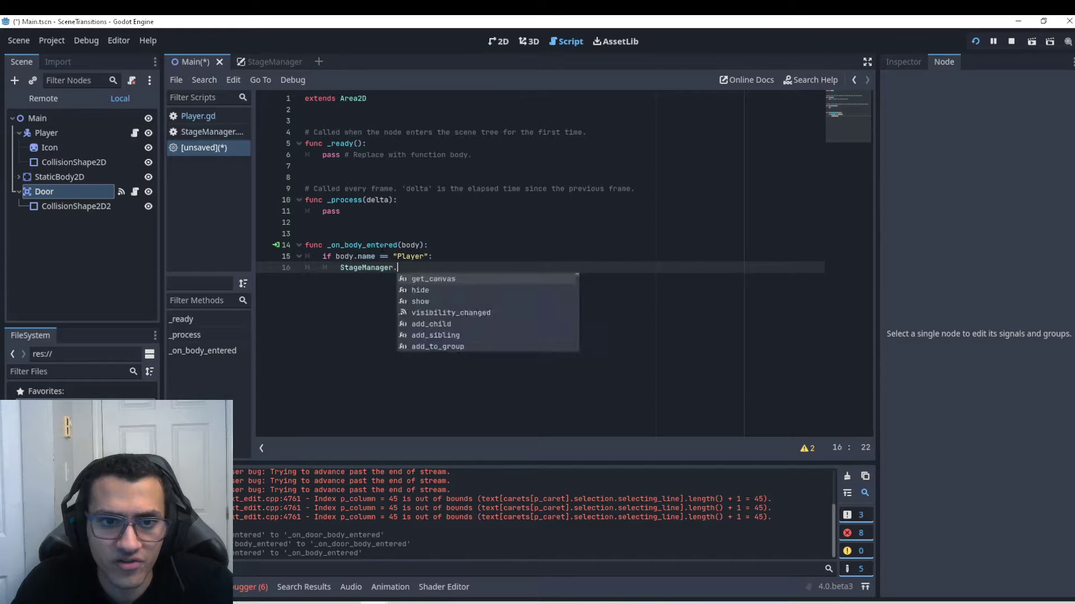
pyautogui.write('changeStage(MAIN')
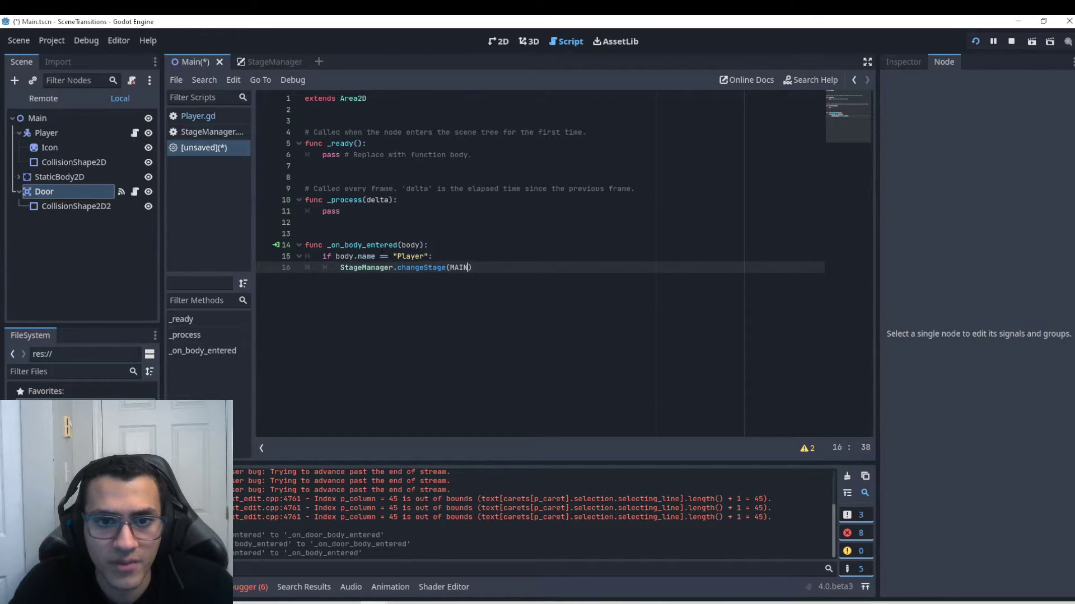
pyautogui.hotkey('ctrl', 'BackSpace')
pyautogui.write('STAGE')
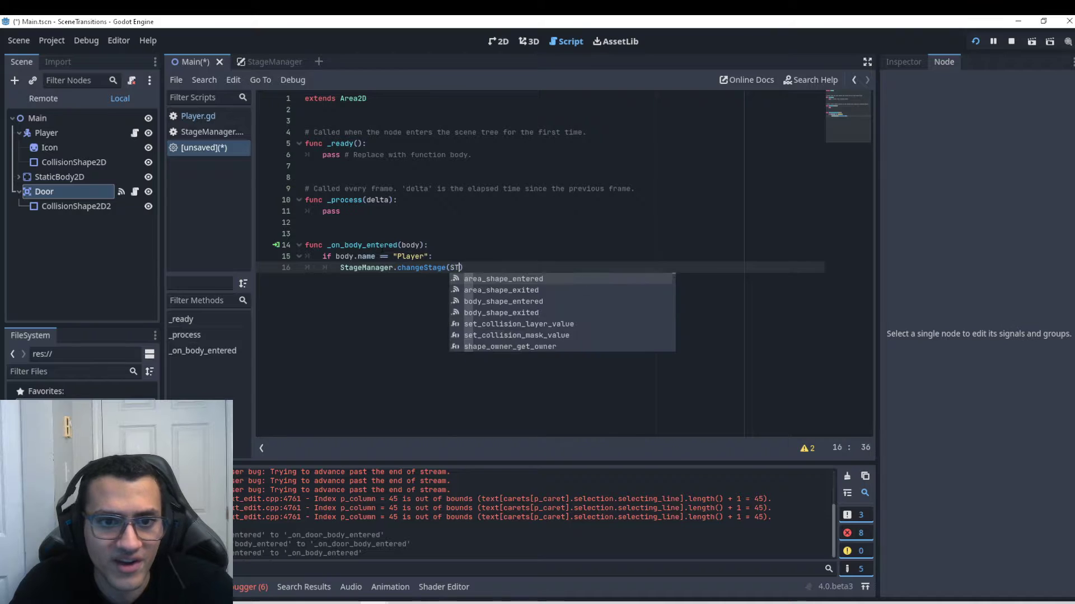
pyautogui.hotkey('ctrl', 'BackSpace')
pyautogui.write('StageManager')
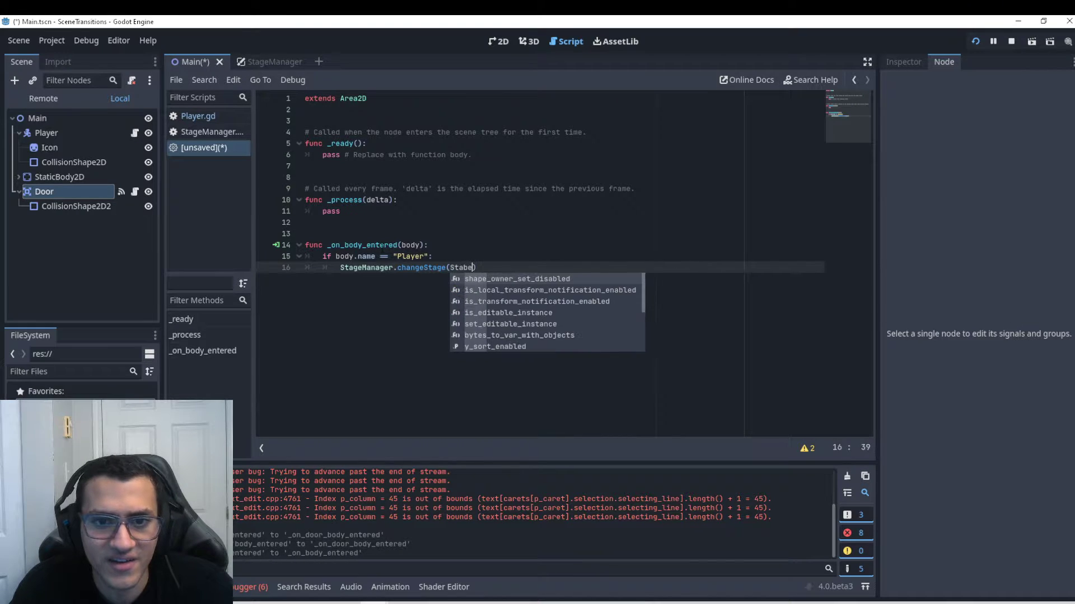
pyautogui.press('Return')
pyautogui.write('.M')
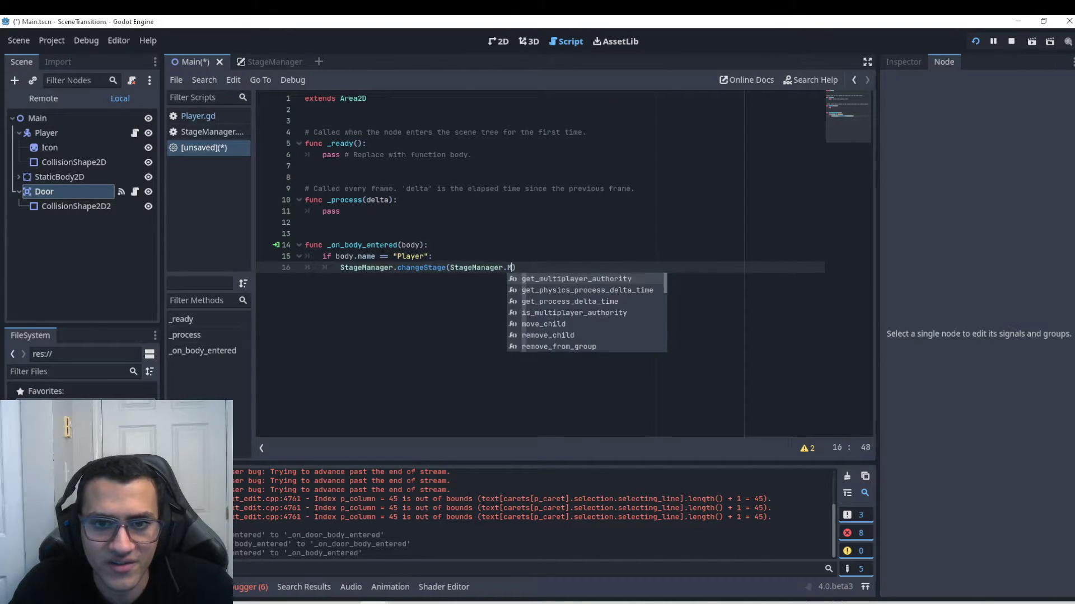
pyautogui.write('AIN')
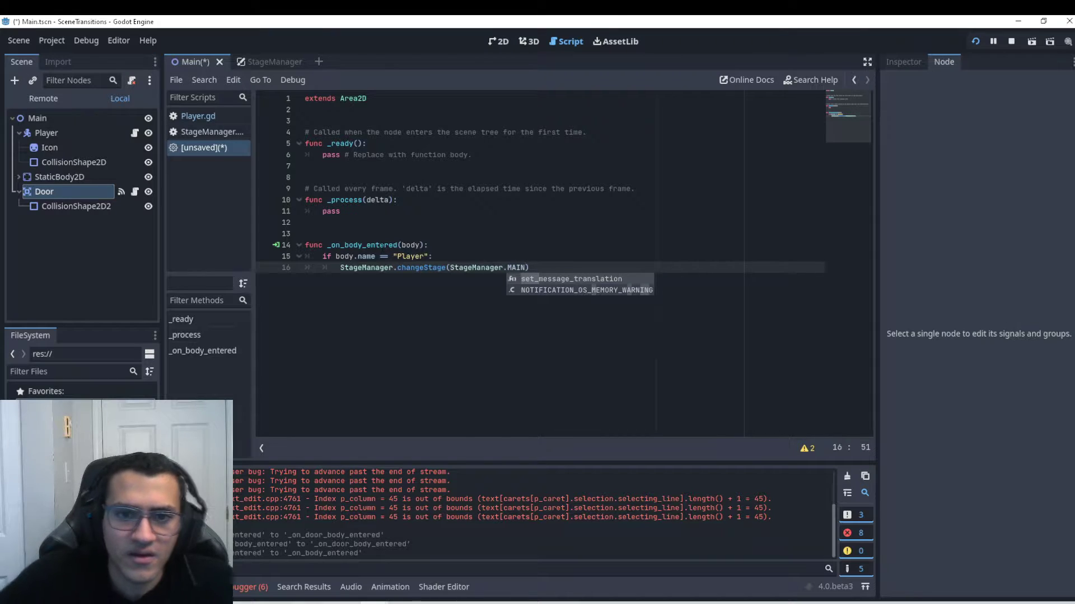
pyautogui.press('Escape')
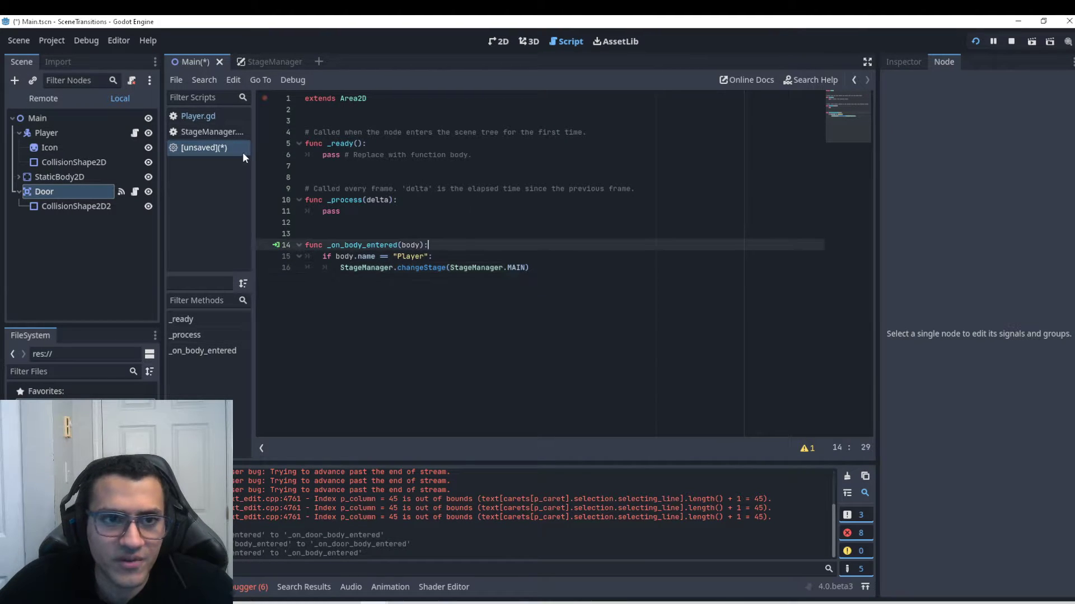
pyautogui.click(224, 132)
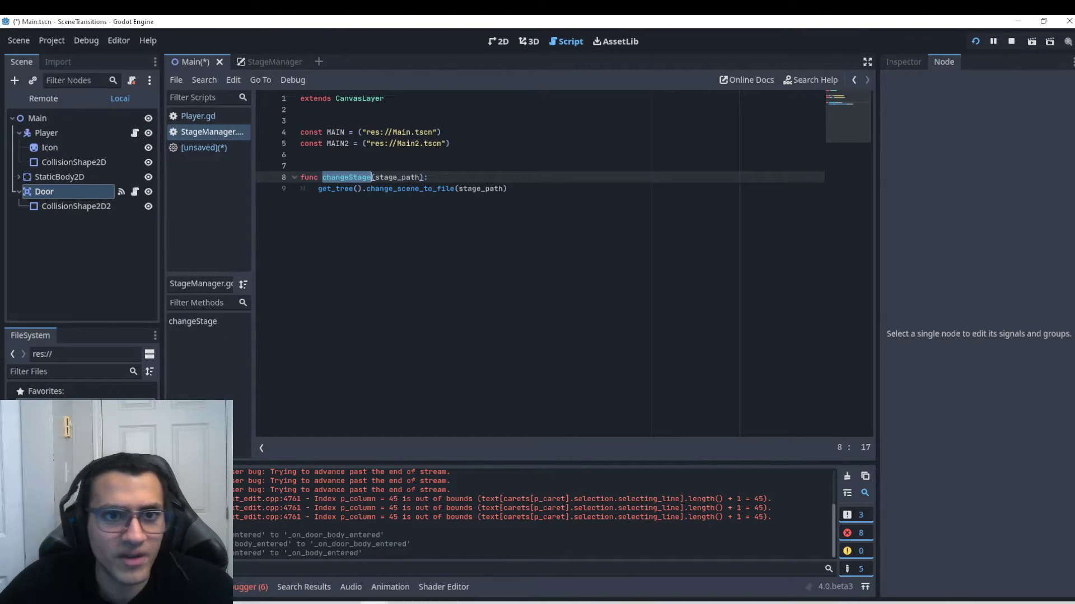
# Review MAIN and changeStage, duplicate Main.tscn as Main2.tscn, and save the Main scene
pyautogui.doubleClick(335, 132)
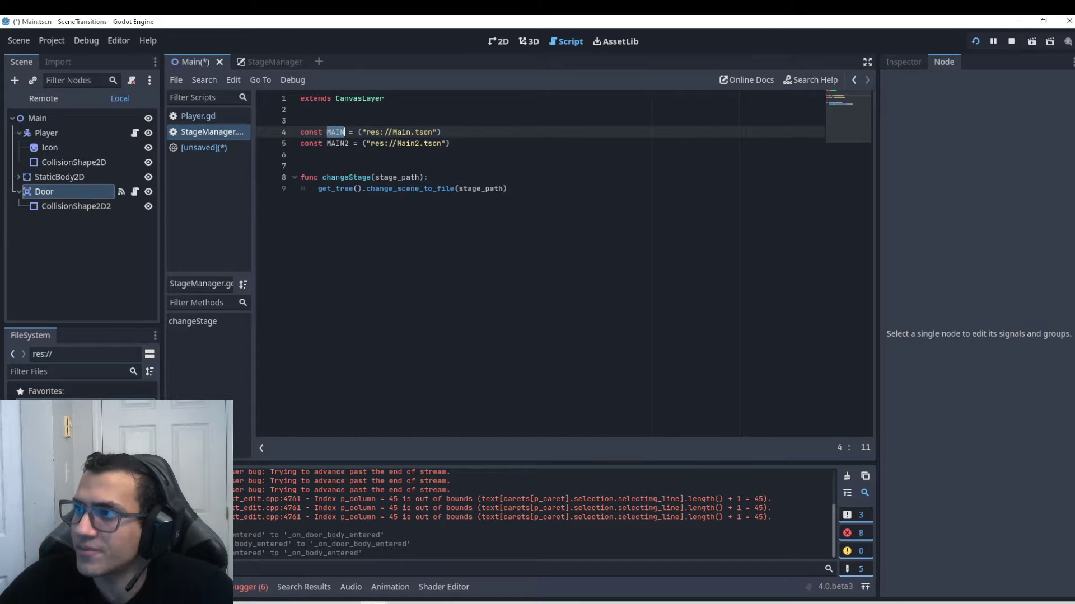
pyautogui.moveTo(338, 188); pyautogui.dragTo(508, 188)
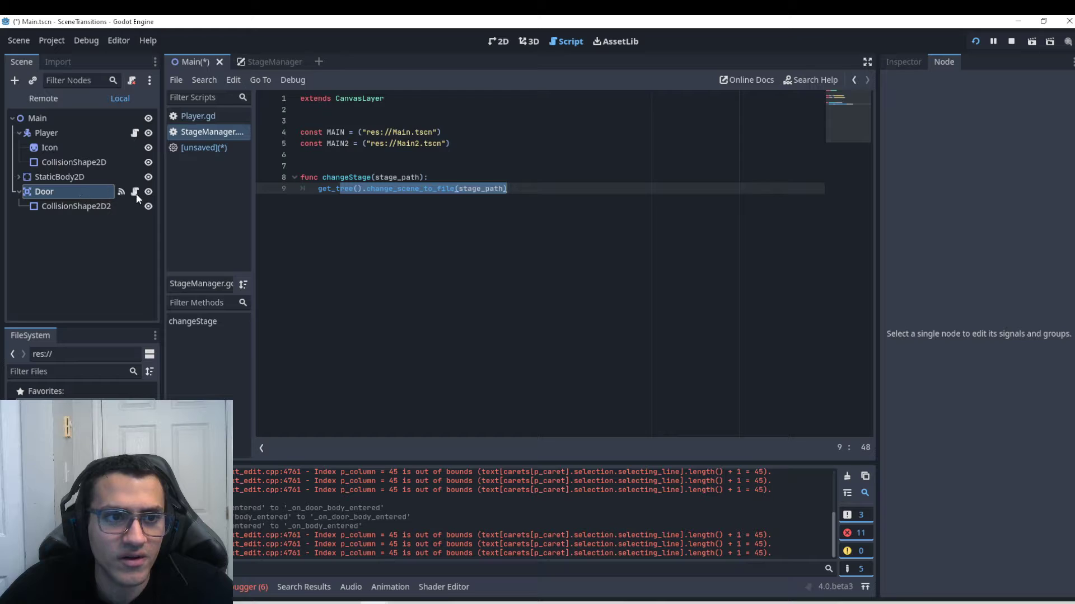
pyautogui.click(62, 435)
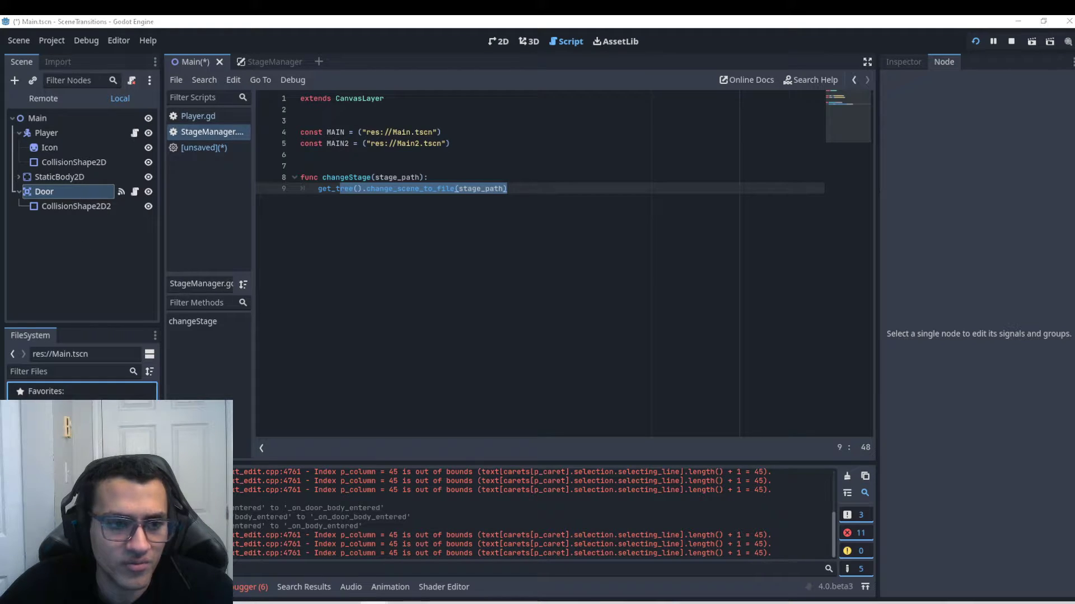
pyautogui.hotkey('ctrl', 'd')
pyautogui.write('Main2.tscn')
pyautogui.press('Return')
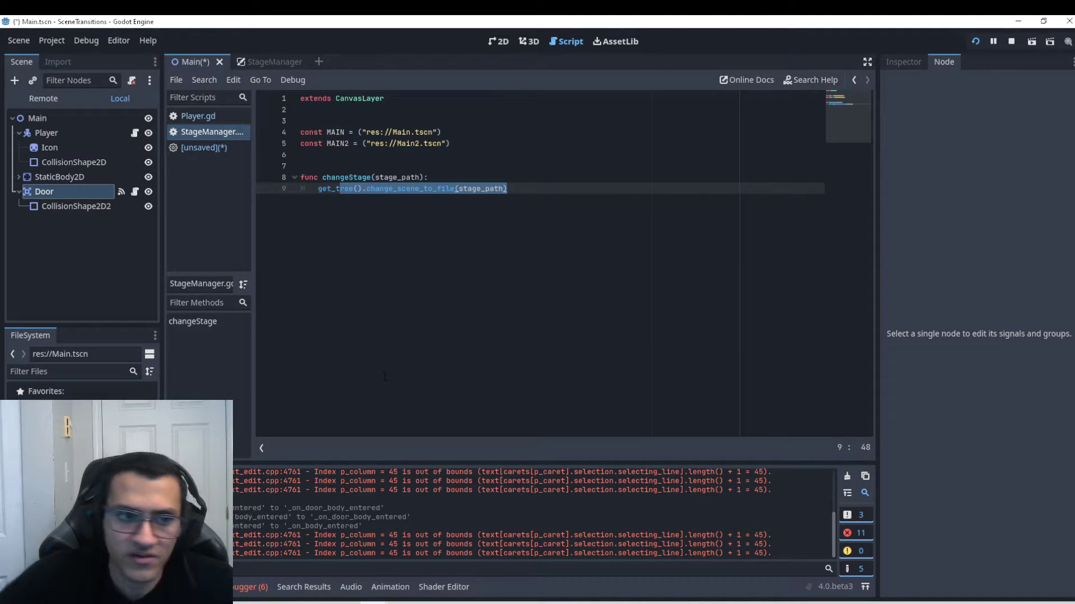
pyautogui.click(498, 44)
pyautogui.hotkey('ctrl', 's')
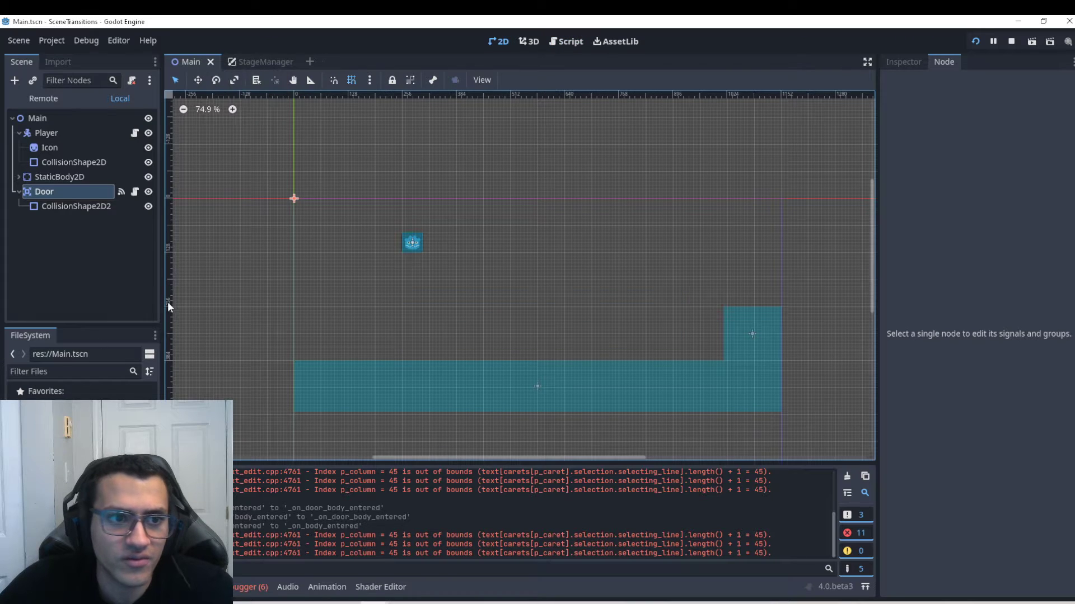
# Add a room caption Label to the Main scene and save it
pyautogui.click(29, 117)
pyautogui.hotkey('ctrl', 'a')
pyautogui.write('labe')
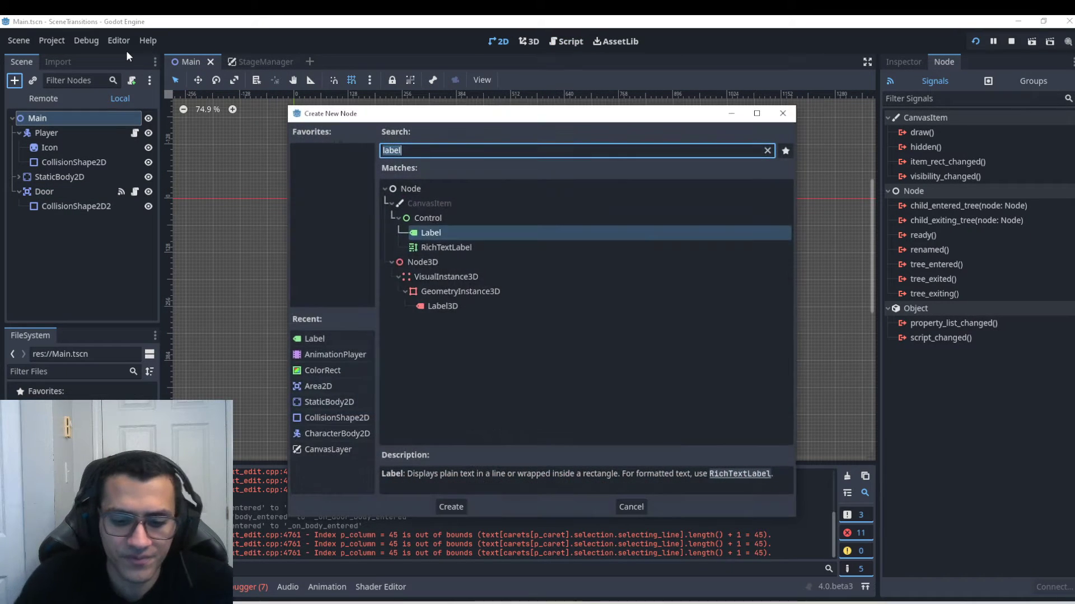
pyautogui.press('Return')
pyautogui.click(903, 61)
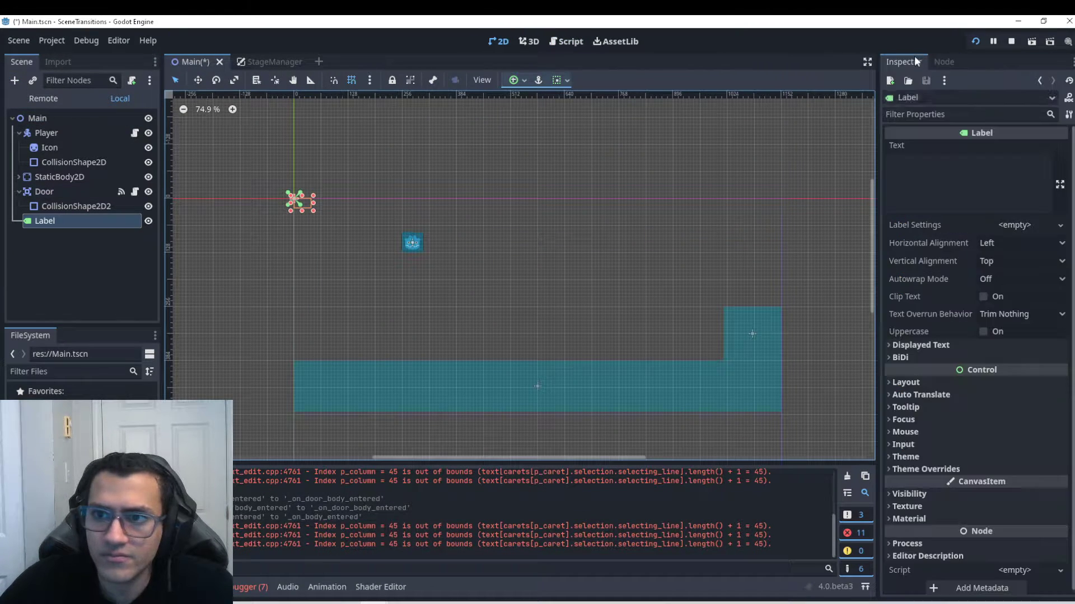
pyautogui.click(957, 179)
pyautogui.write('Hello')
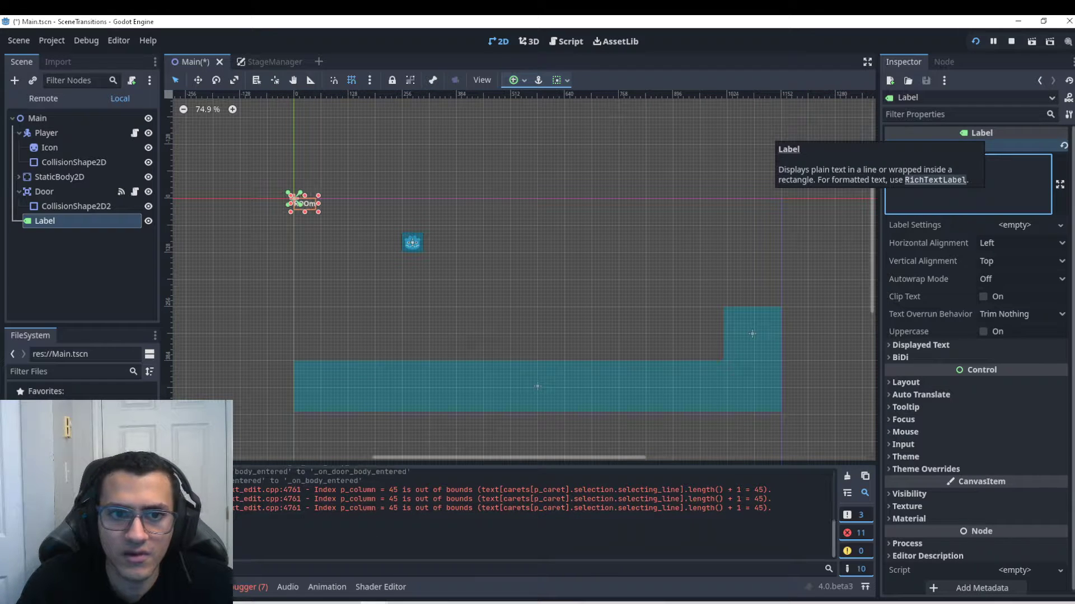
pyautogui.write('M 1')
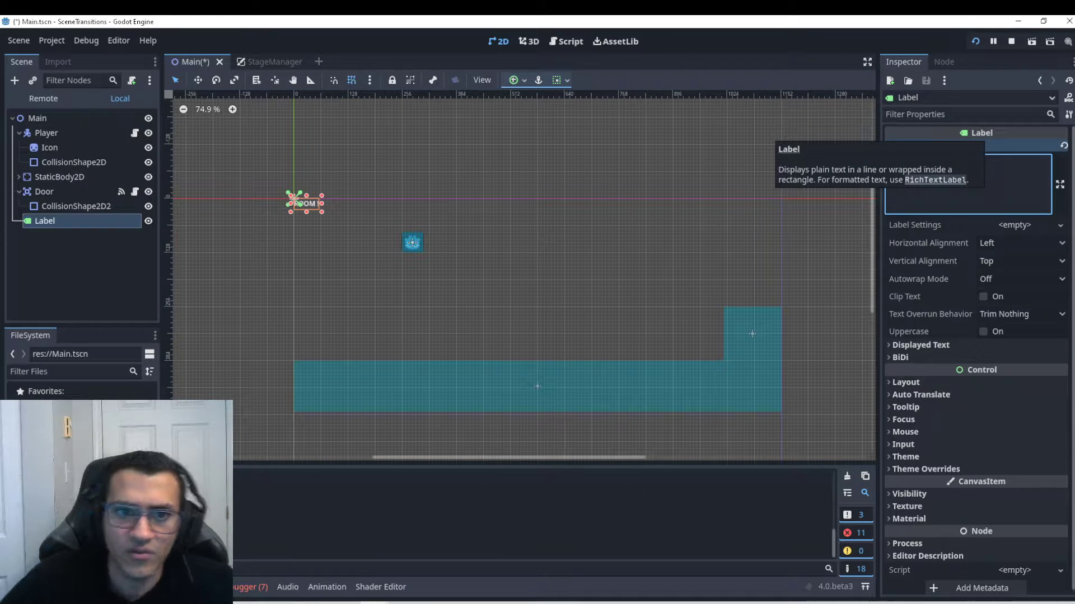
pyautogui.click(524, 469)
pyautogui.hotkey('ctrl', 's')
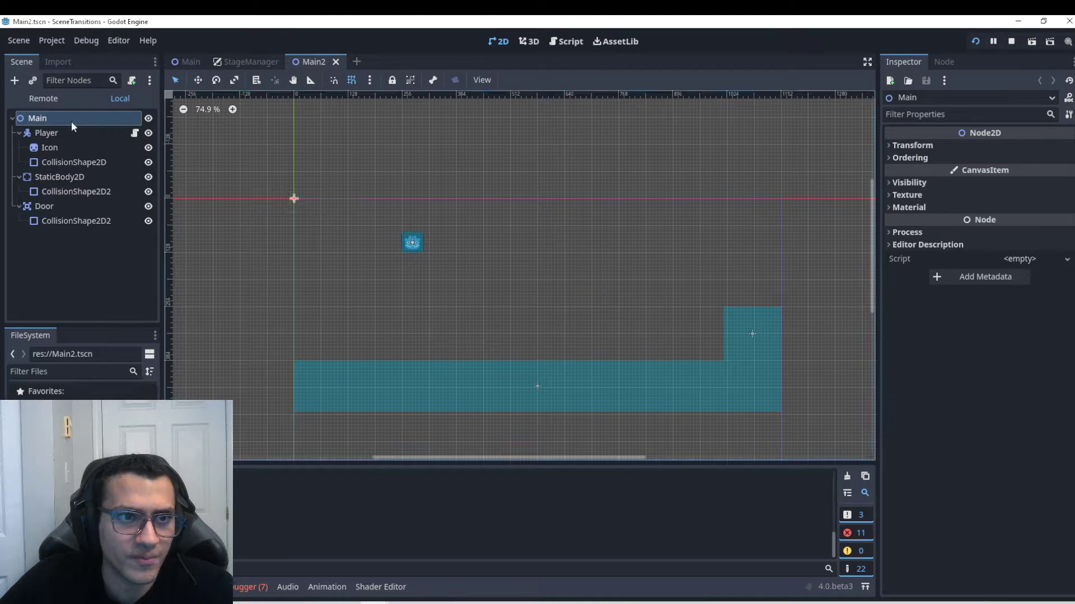
# Add a Label reading 'ROOM 2' to the Main2 scene
pyautogui.click(14, 81)
pyautogui.press('BackSpace')
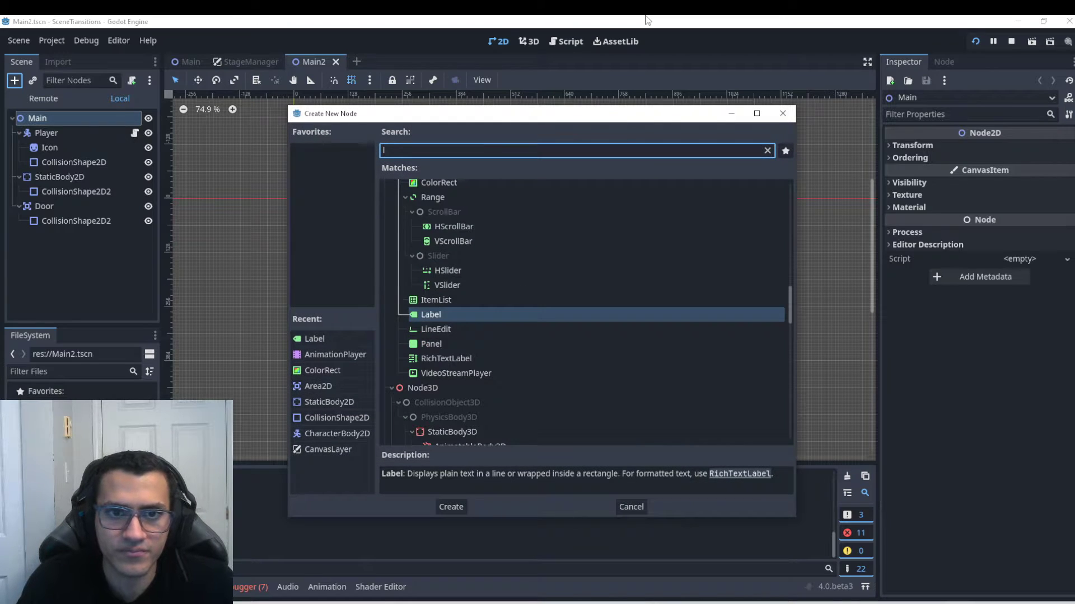
pyautogui.write('label')
pyautogui.press('Return')
pyautogui.click(990, 162)
pyautogui.write('ROOM 12')
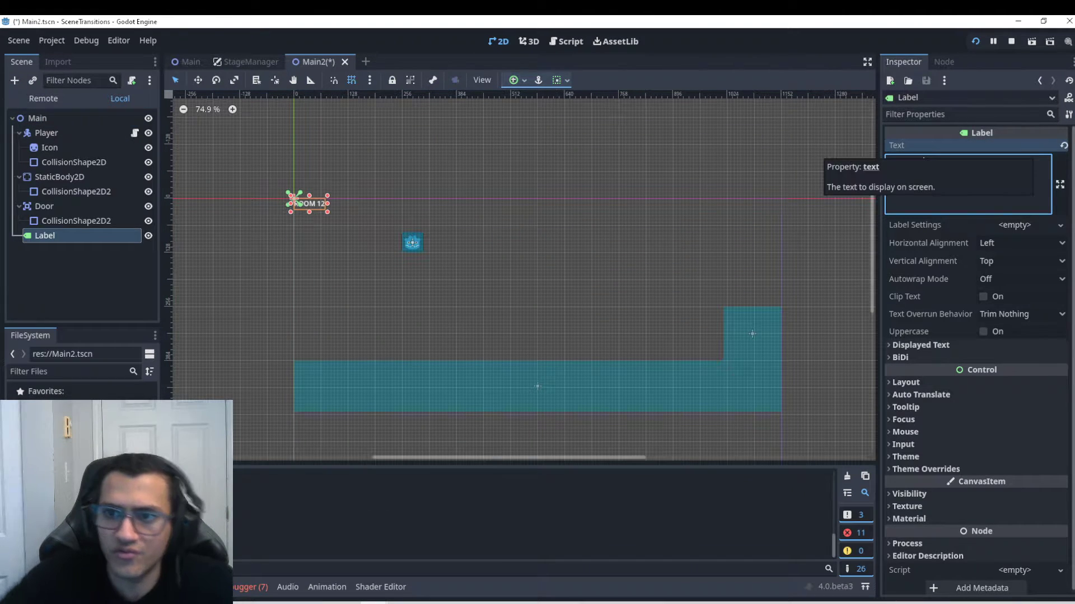
pyautogui.press('BackSpace')
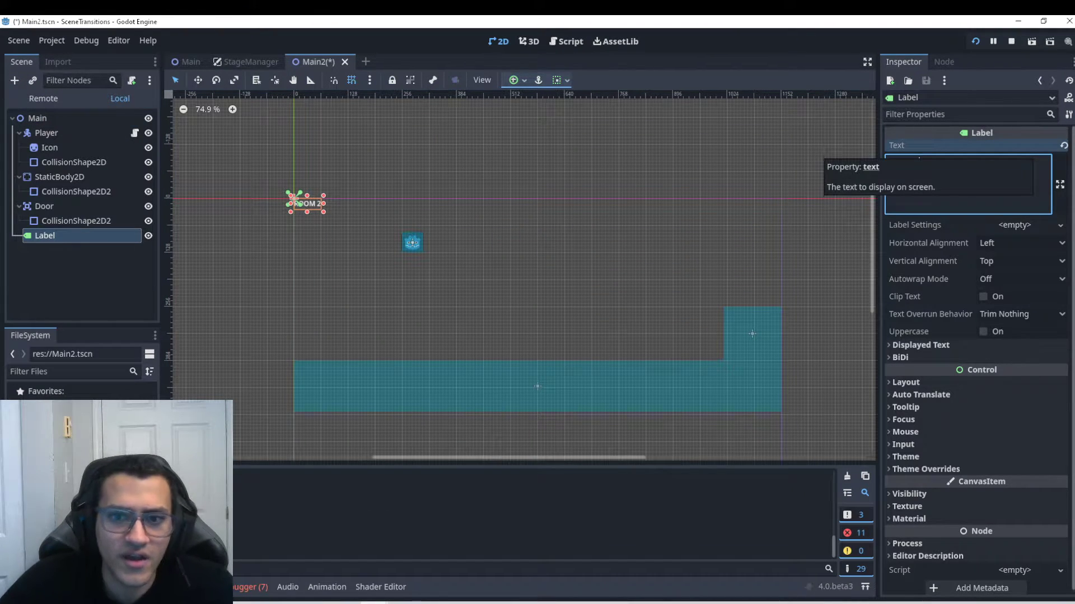
pyautogui.write('2')
# Move the door's collision area to the floor's left end, shift the player left, and save
pyautogui.moveTo(744, 317); pyautogui.dragTo(300, 322)
pyautogui.moveTo(404, 250); pyautogui.dragTo(338, 333)
pyautogui.click(336, 335)
pyautogui.hotkey('ctrl', 's')
# Test-run, then hide the StageManager's ColorRect overlay and Loading Label
pyautogui.click(975, 42)
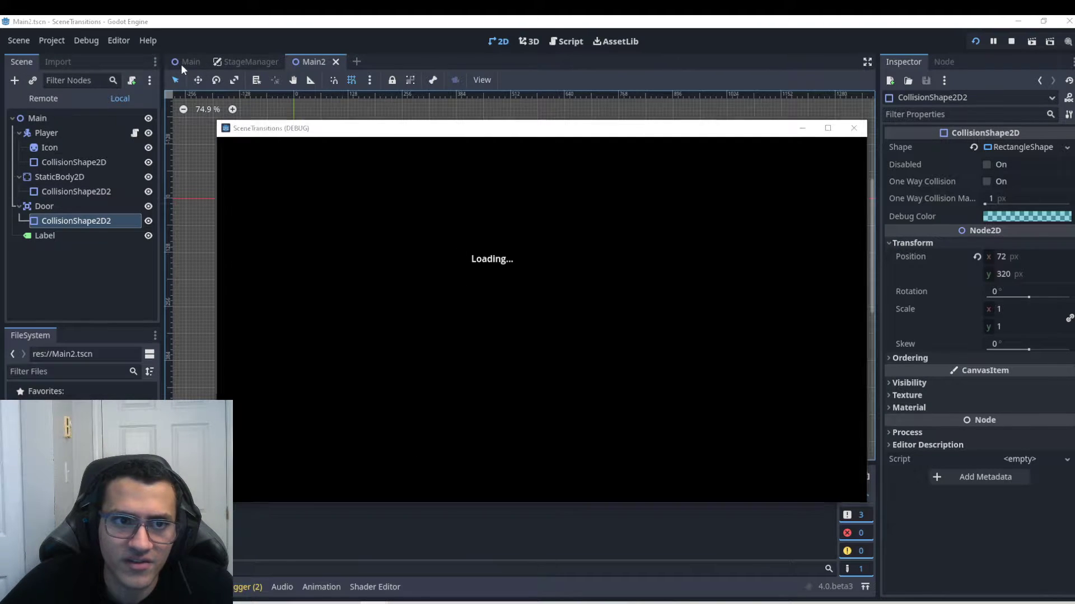
pyautogui.click(185, 61)
pyautogui.click(267, 62)
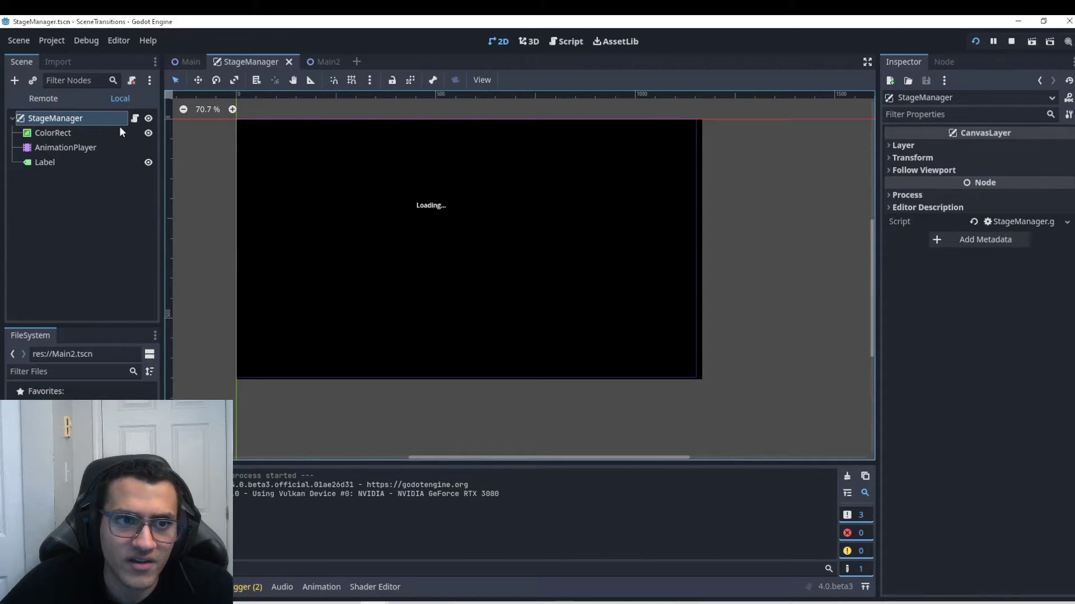
pyautogui.click(119, 132)
pyautogui.click(148, 134)
pyautogui.click(149, 163)
# Save and run the game again, walk the player right, and return to Main
pyautogui.click(975, 41)
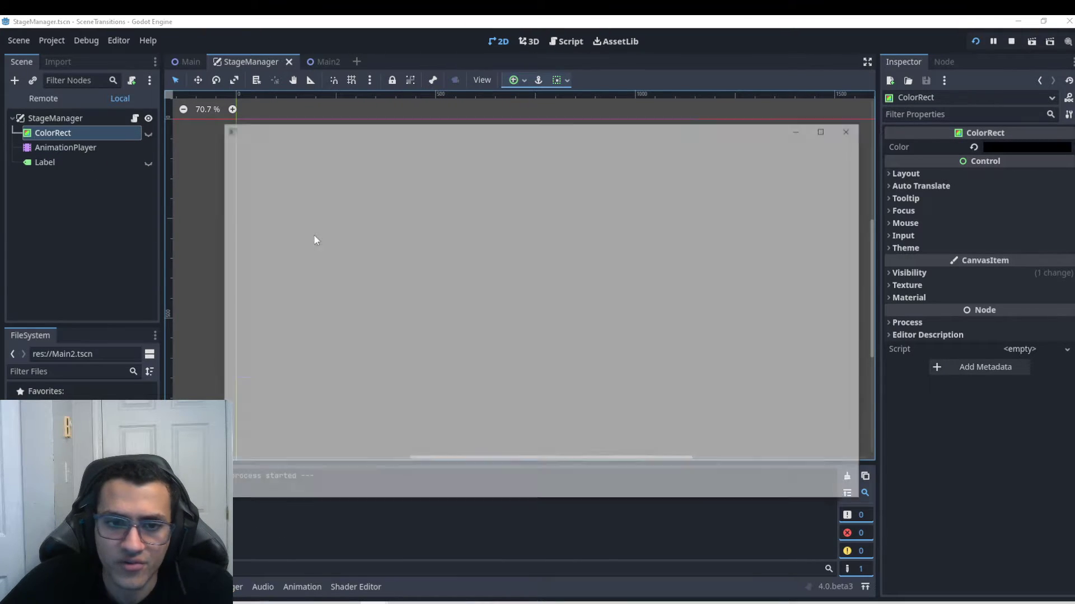
pyautogui.press('Right')
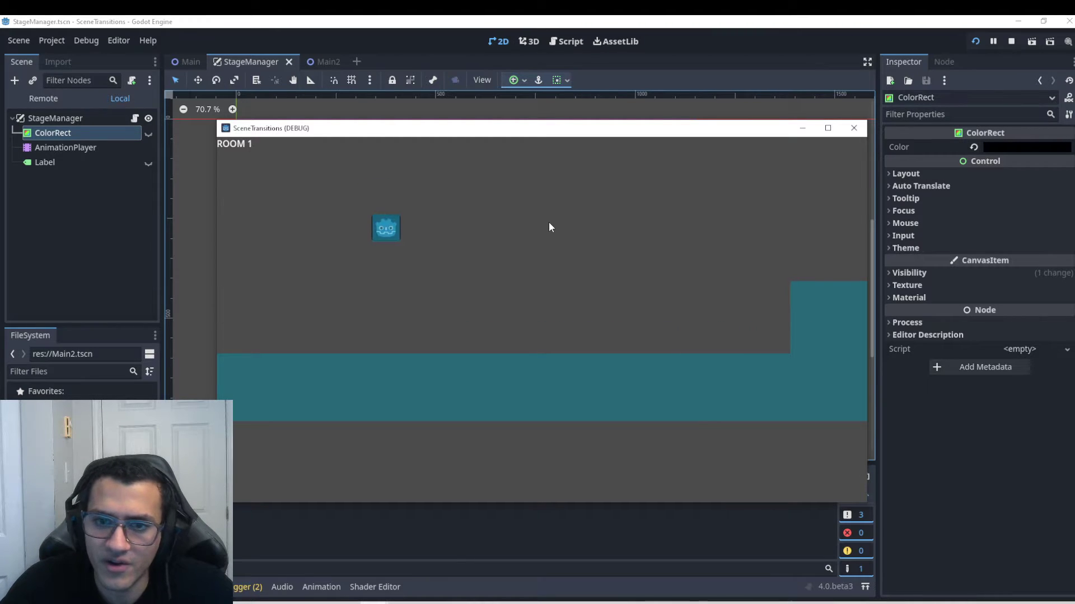
pyautogui.click(189, 65)
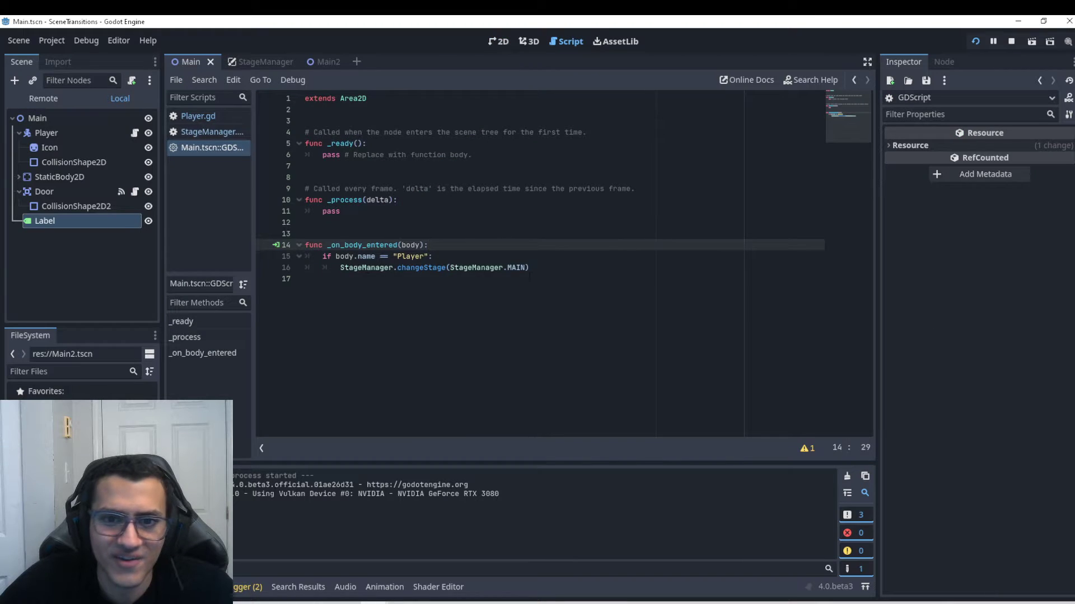
# Change the Door's changeStage argument to StageManager.MAIN2
pyautogui.click(530, 268)
pyautogui.doubleClick(516, 268)
pyautogui.write('2')
pyautogui.hotkey('ctrl', 'z')
pyautogui.press('Right')
pyautogui.write('2')
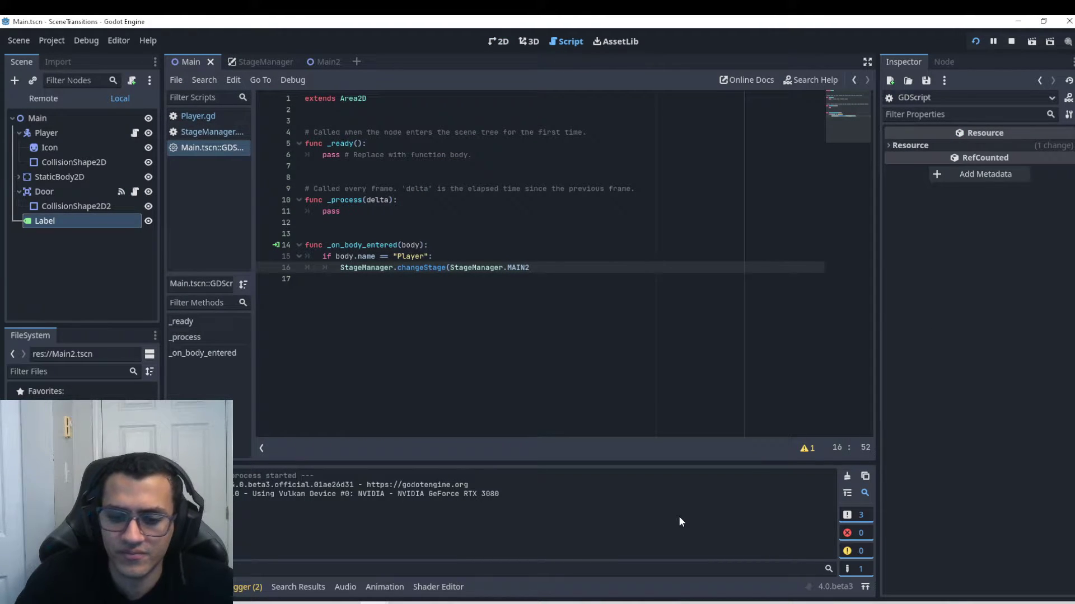
# Run the game and walk the player into the door to reach ROOM 2, then view Main2
pyautogui.click(975, 43)
pyautogui.press('Right')
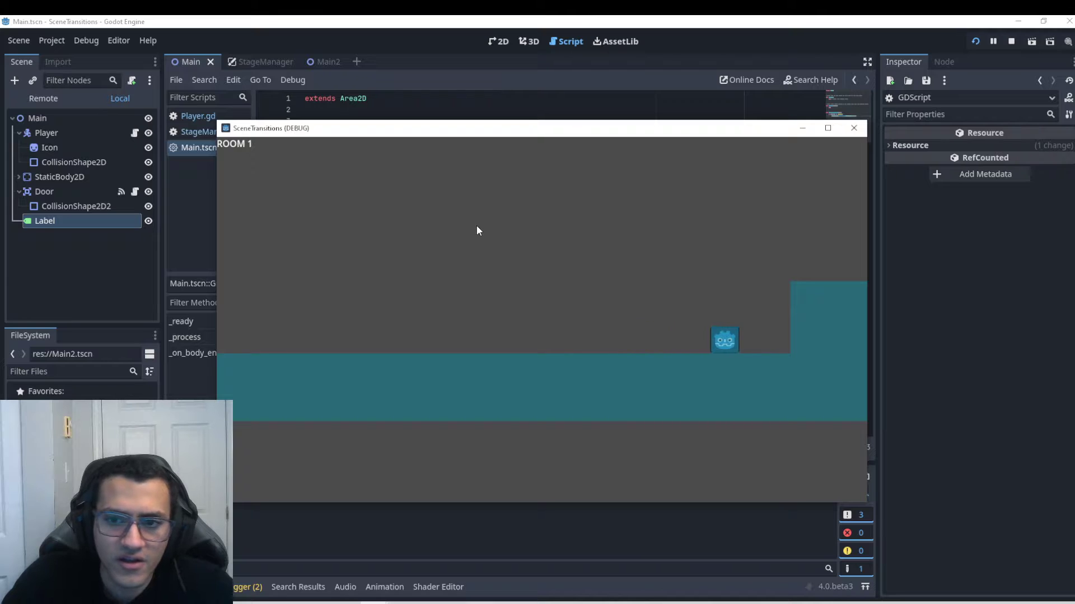
pyautogui.click(975, 42)
pyautogui.press('Right')
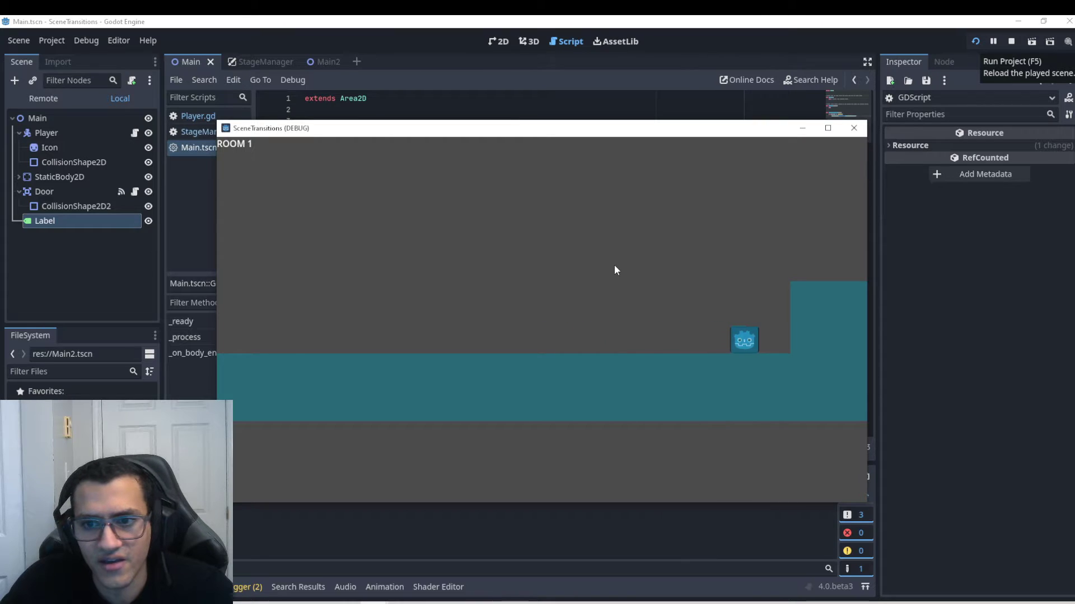
pyautogui.press('Left')
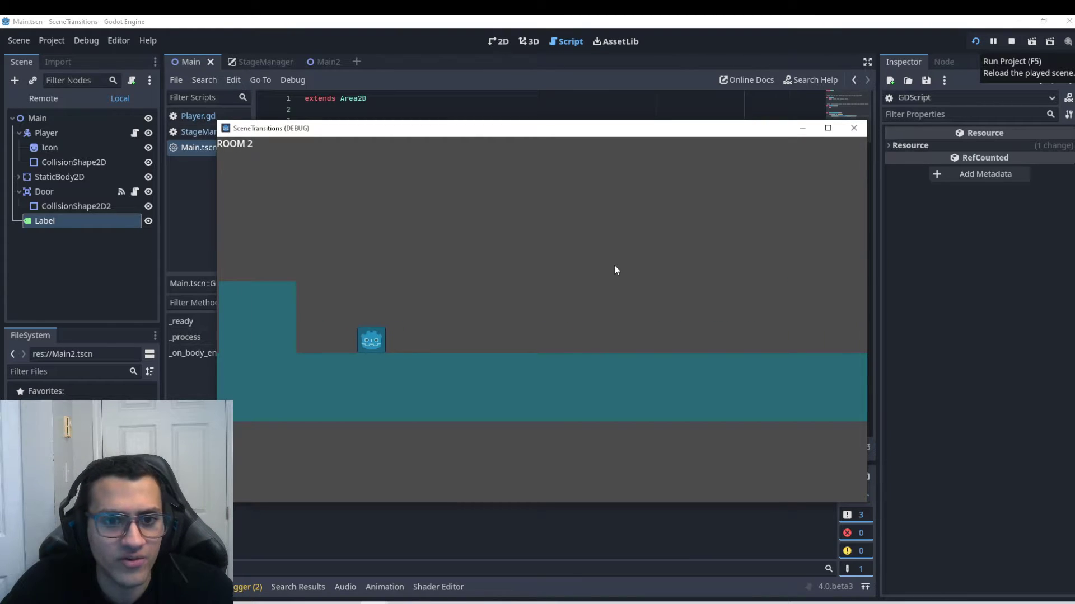
pyautogui.click(325, 61)
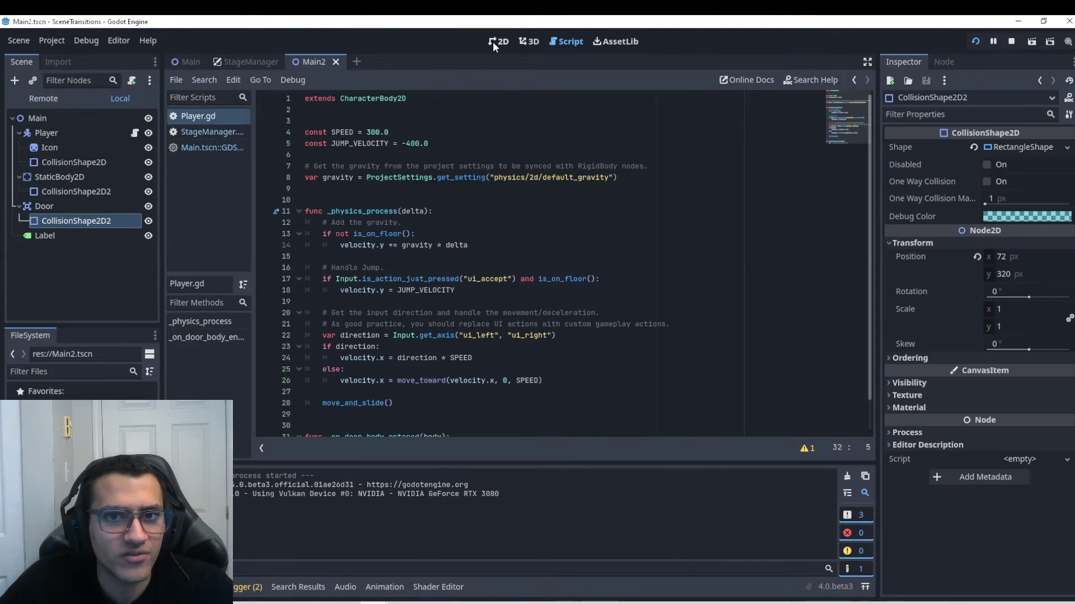
# Attach a built-in script to ROOM 2's Door and connect its body_entered signal to the Door
pyautogui.click(496, 41)
pyautogui.click(43, 206)
pyautogui.click(132, 80)
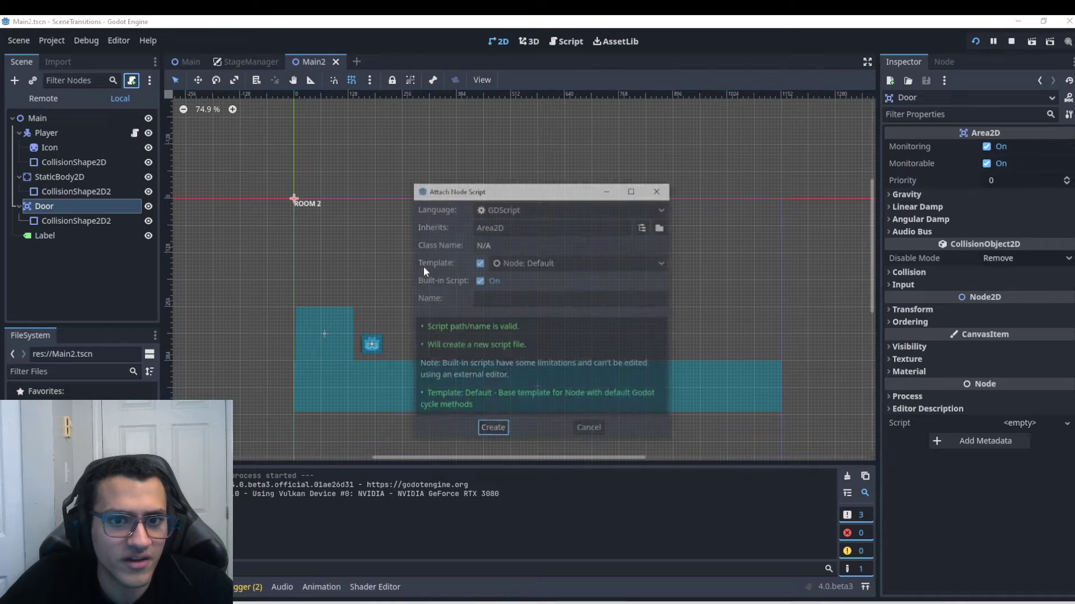
pyautogui.click(492, 427)
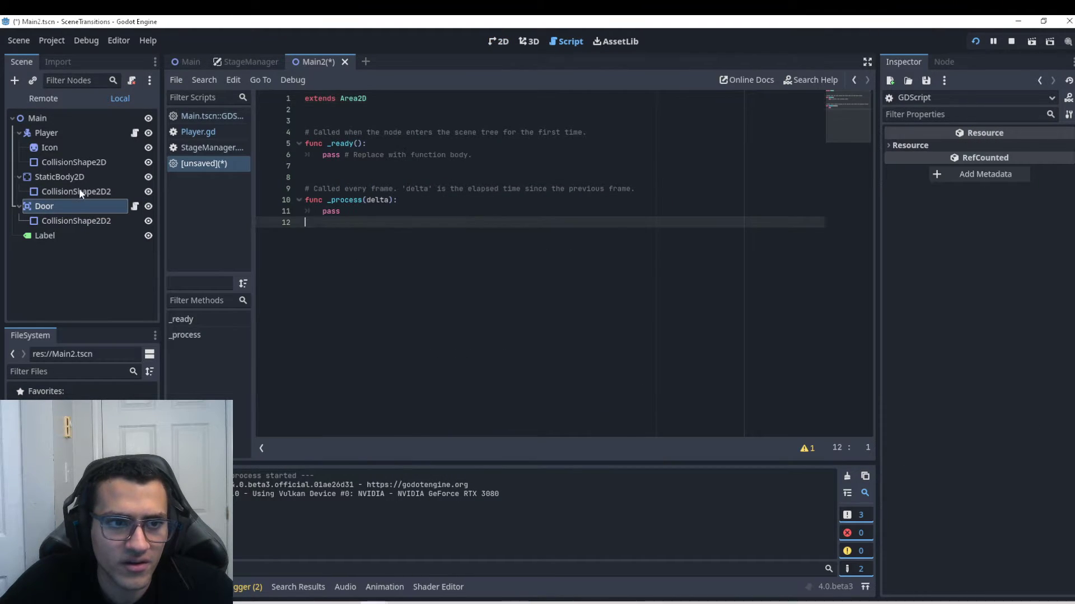
pyautogui.click(944, 61)
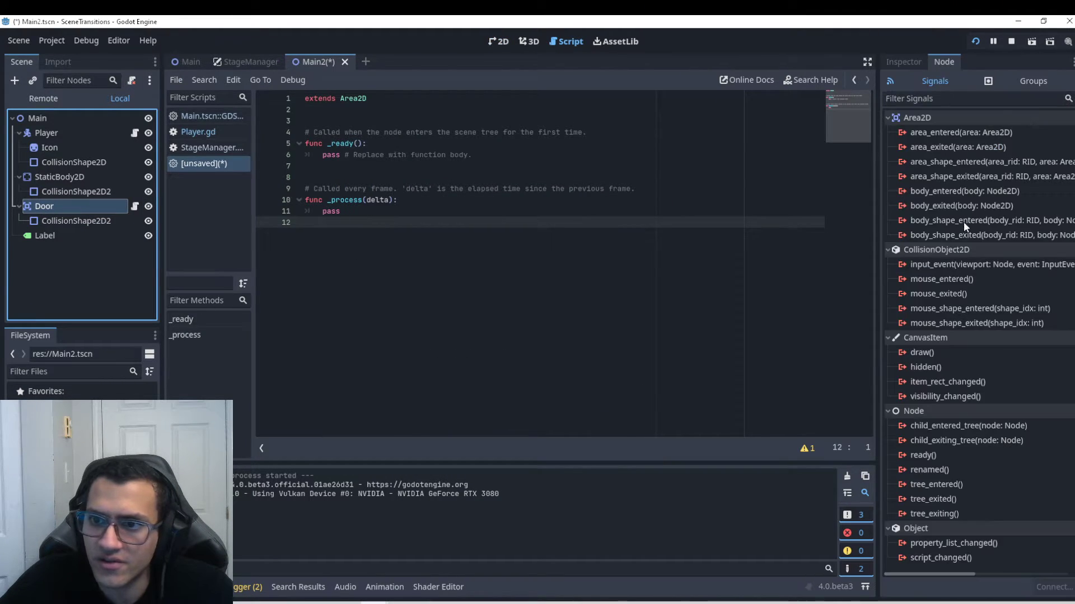
pyautogui.doubleClick(956, 195)
pyautogui.click(442, 334)
pyautogui.click(482, 446)
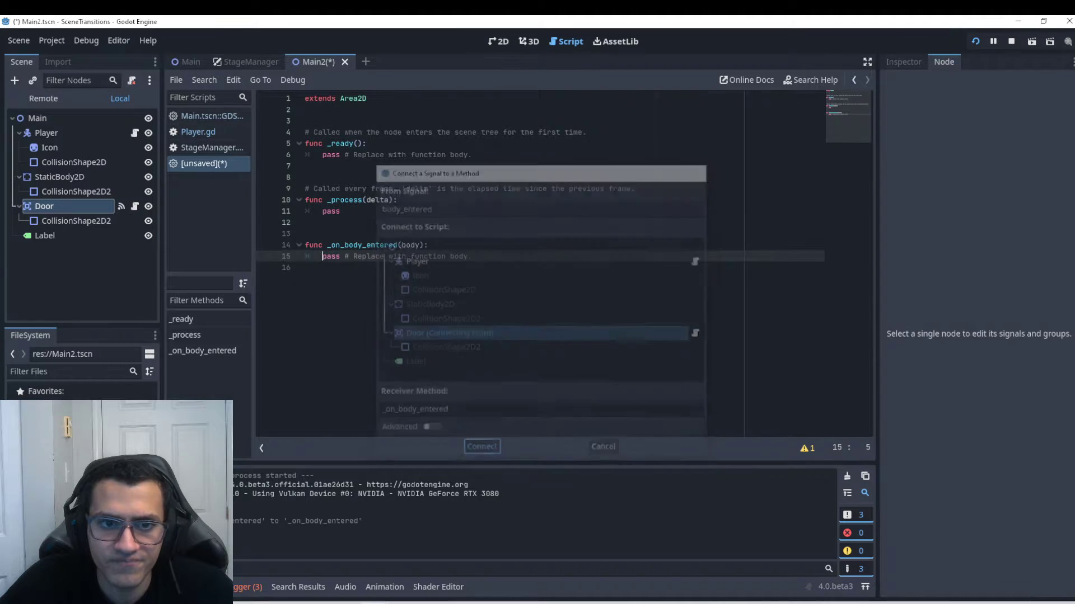
# Replace the handler's pass line with the pasted Player check and StageManager.changeStage(StageManager.MAIN2) call
pyautogui.click(188, 62)
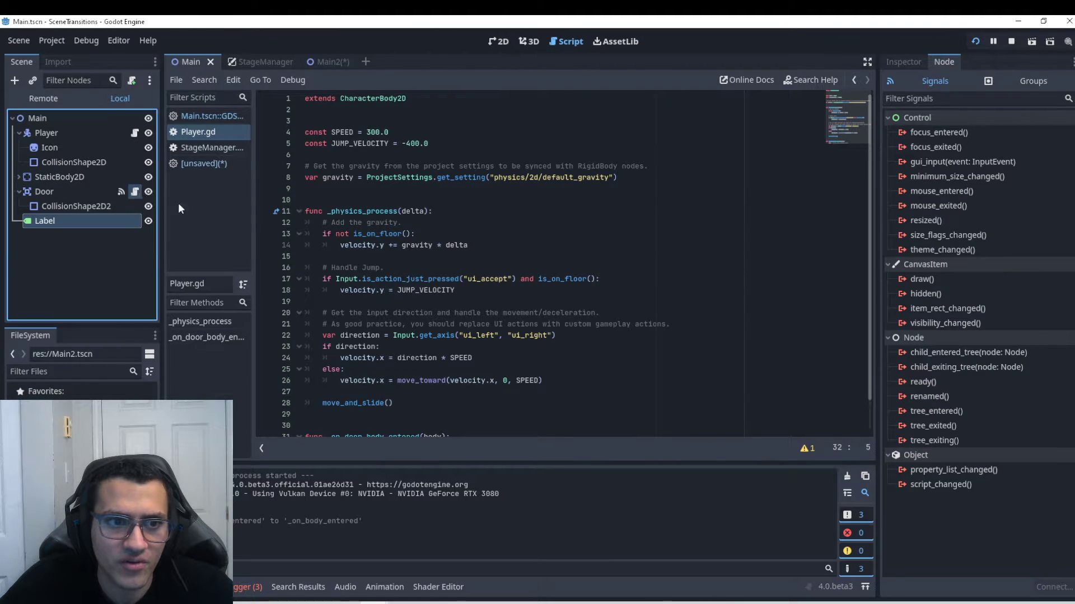
pyautogui.hotkey('ctrl', 'Tab')
pyautogui.hotkey('ctrl', 'Tab')
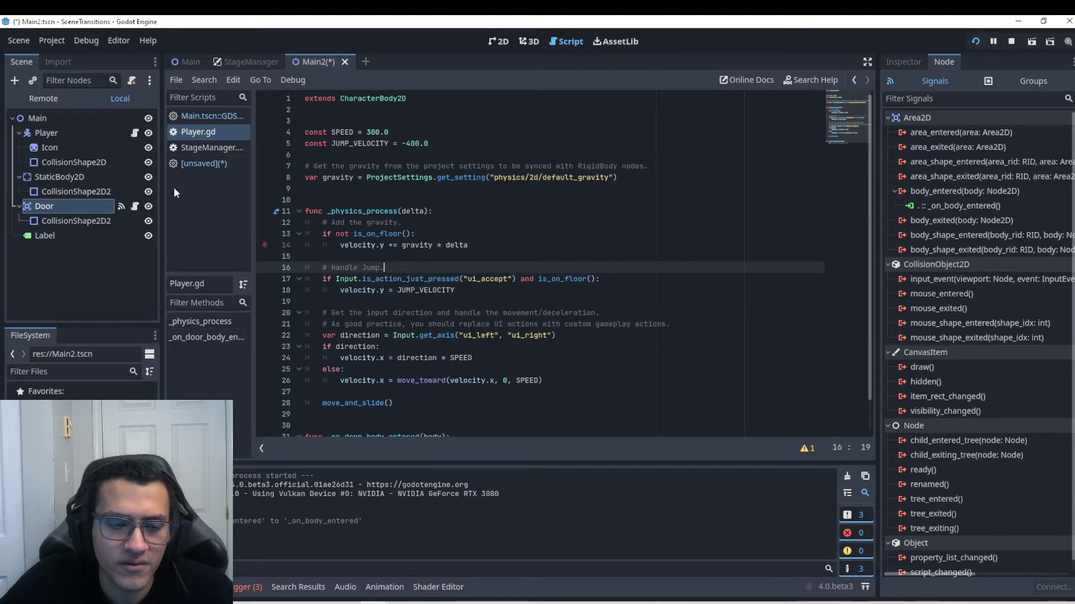
pyautogui.click(199, 163)
pyautogui.moveTo(322, 256); pyautogui.dragTo(473, 257)
pyautogui.write('if body.name == "Player": \t\tStageManager.changeStage(StageManager.MAIN2)')
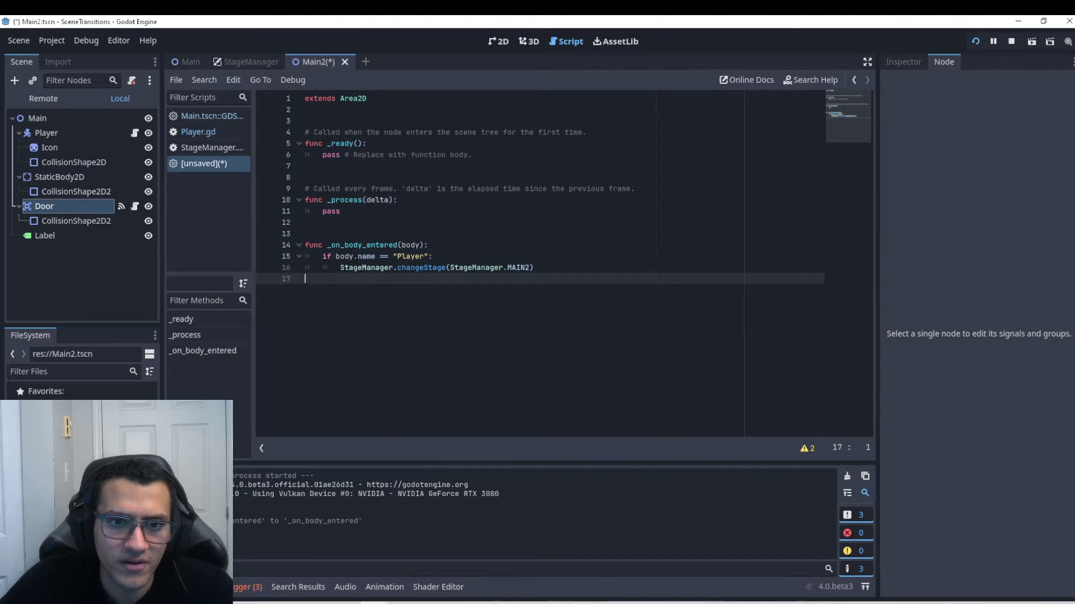
pyautogui.click(525, 268)
# Change the door target to StageManager.MAIN, save the script, and run the game
pyautogui.press('Delete')
pyautogui.click(543, 285)
pyautogui.click(975, 41)
# Walk the player through the doors between ROOM 1 and ROOM 2 in both directions
pyautogui.press('Right')
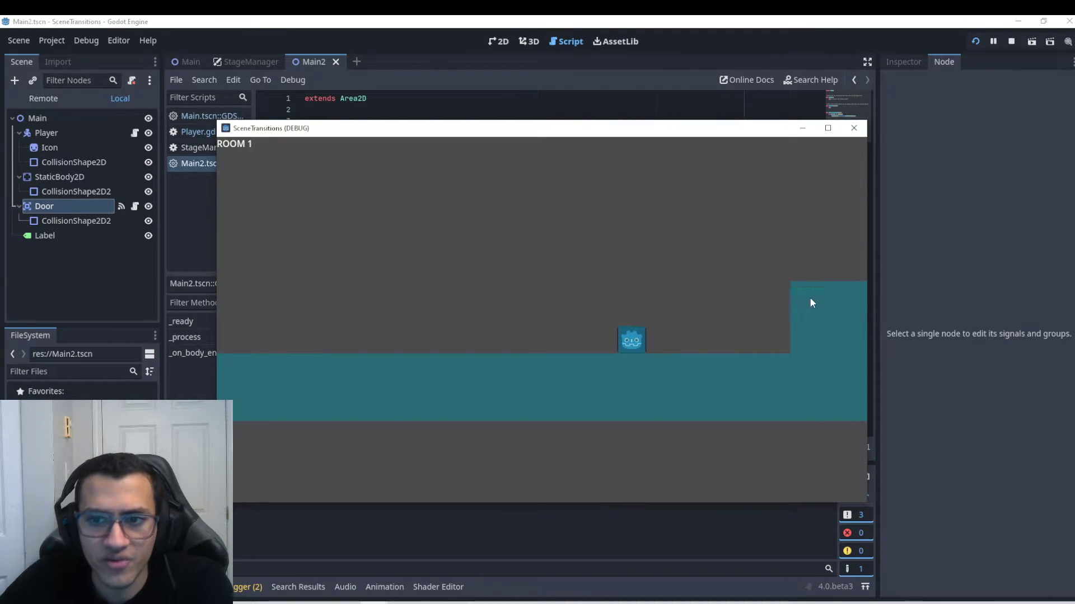
pyautogui.press('Left')
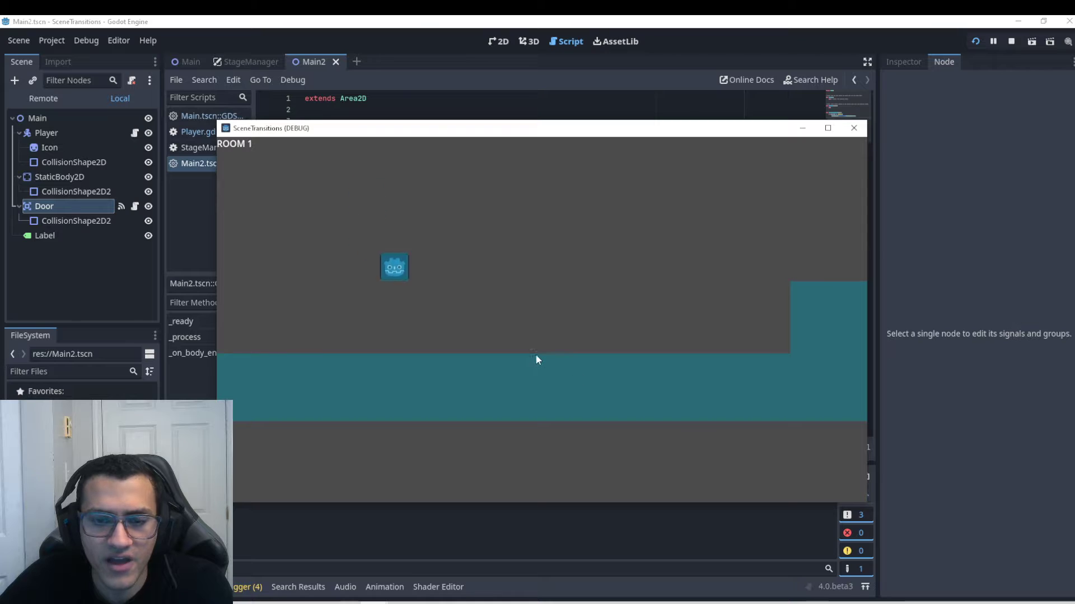
pyautogui.press('Right')
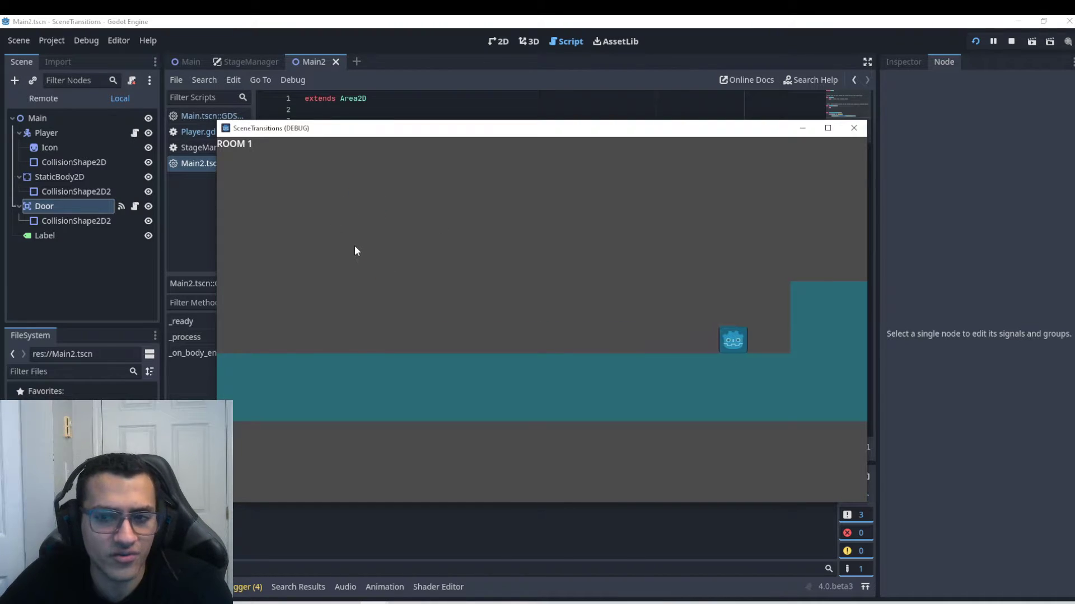
pyautogui.press('Right')
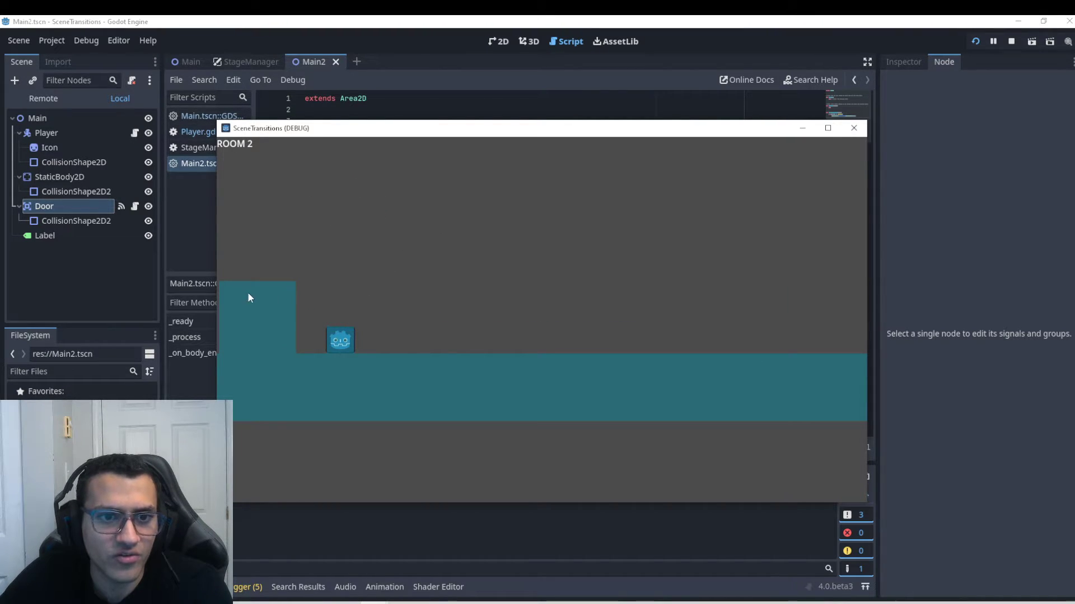
pyautogui.press('Left')
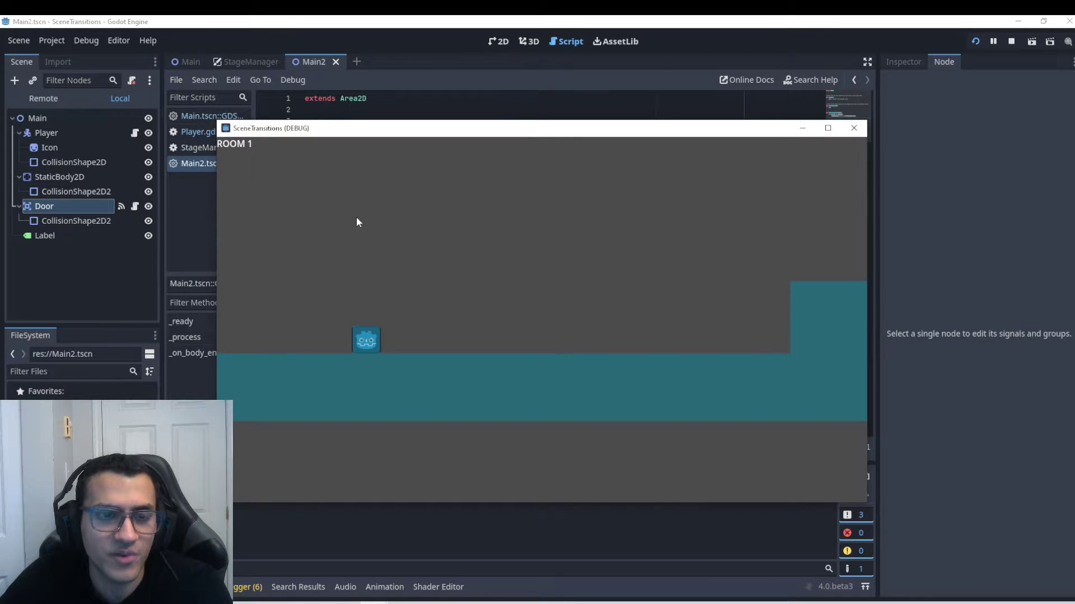
# From the Main scene's 2D view, open the Remote tree and expand Main and StageManager under root
pyautogui.click(190, 62)
pyautogui.click(498, 42)
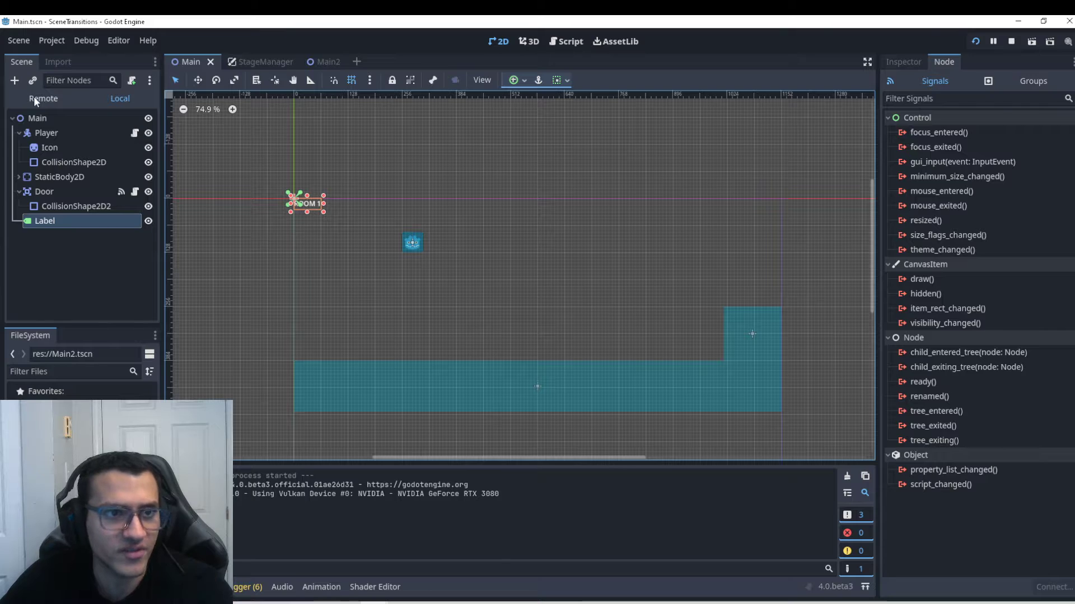
pyautogui.click(48, 100)
pyautogui.click(19, 146)
pyautogui.click(20, 132)
pyautogui.click(20, 132)
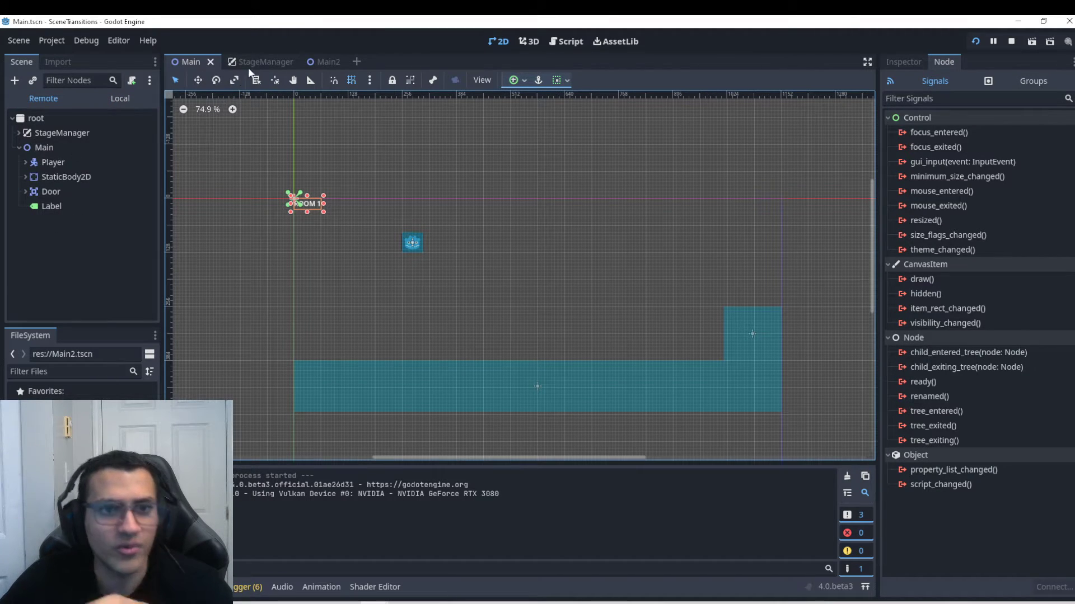